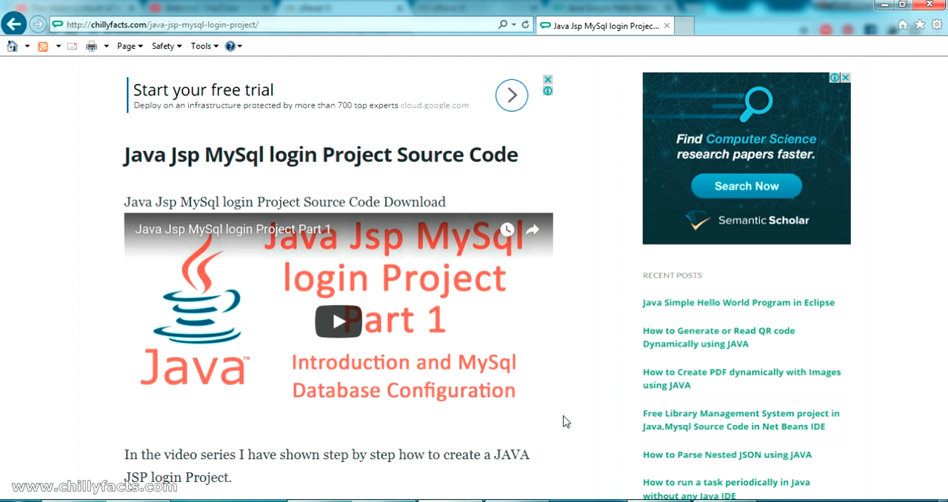
Open a new Chrome window and search Google for mochahost
right_click(141, 501)
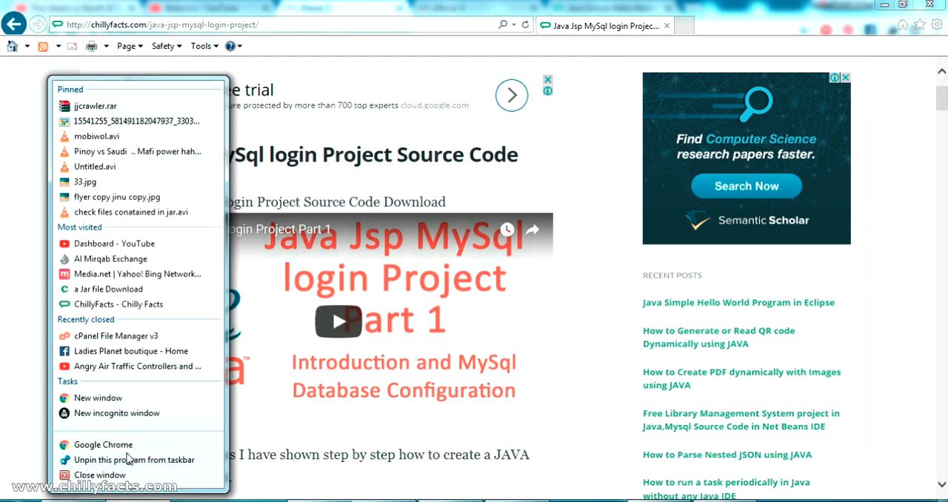
left_click(129, 449)
type("m")
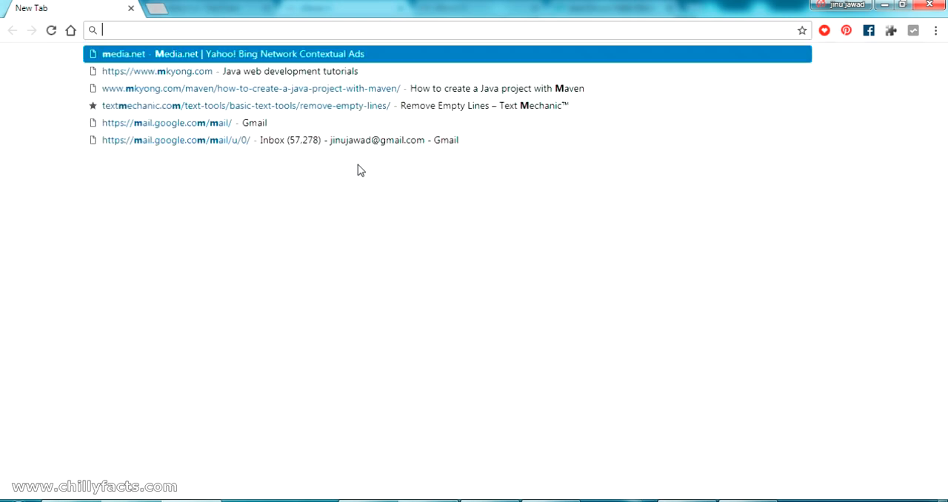
type("ochahost")
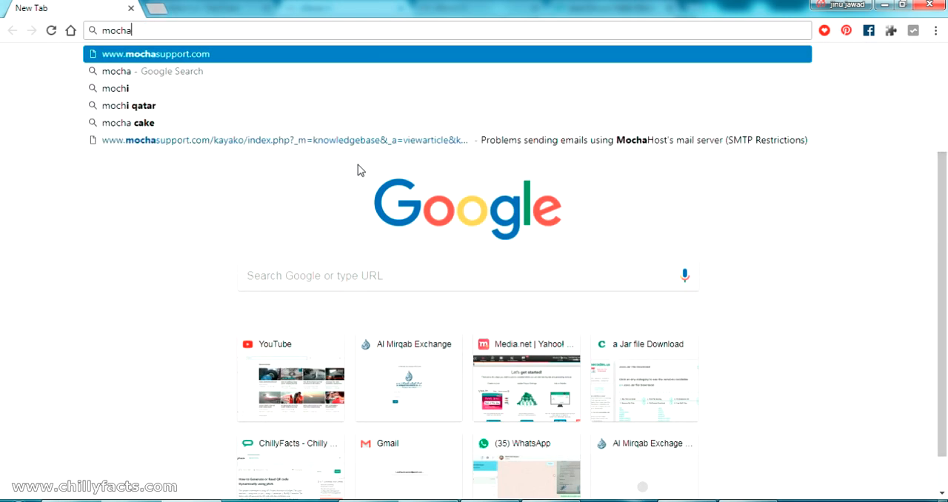
key("Return")
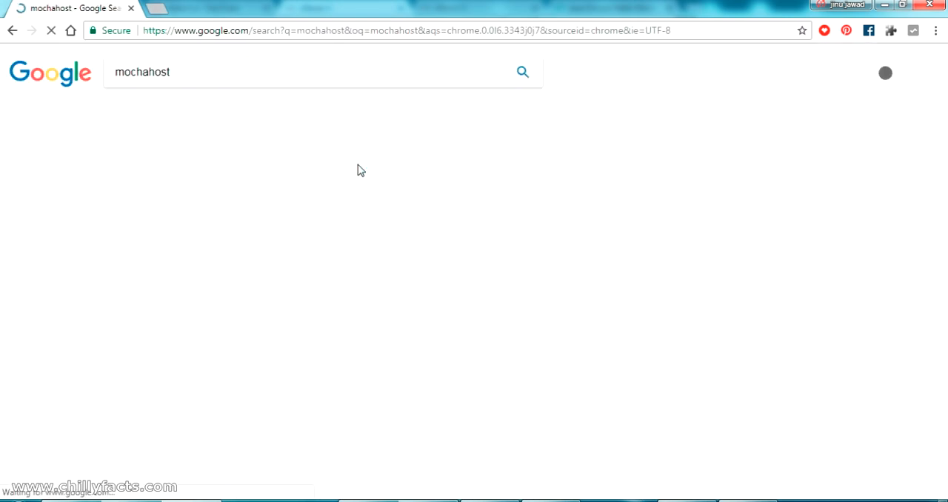
Open the MochaHost website from the search results and go to its Java Tomcat Hosting page
scroll(281, 327, "down", 4)
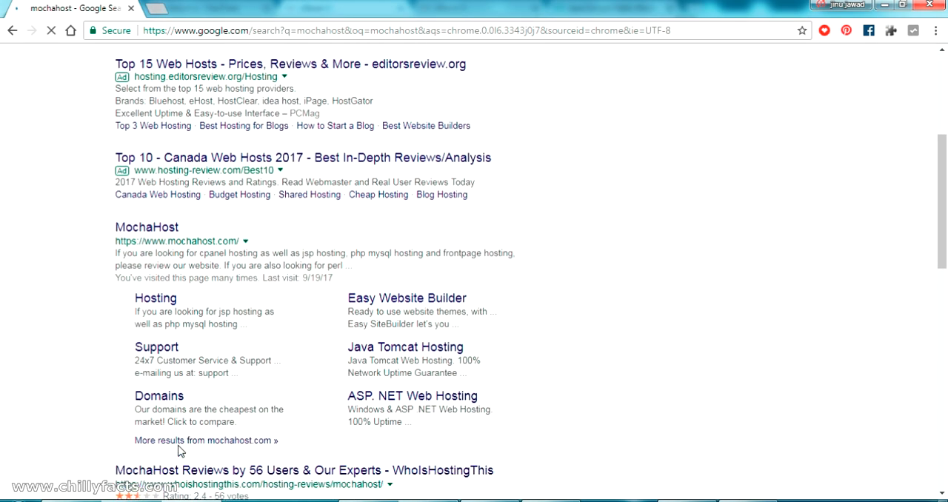
left_click(176, 222)
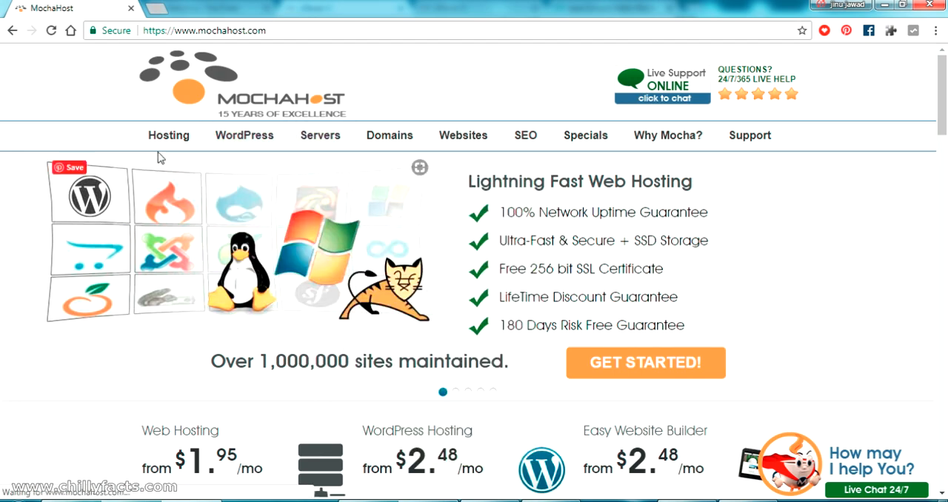
mouse_move(180, 140)
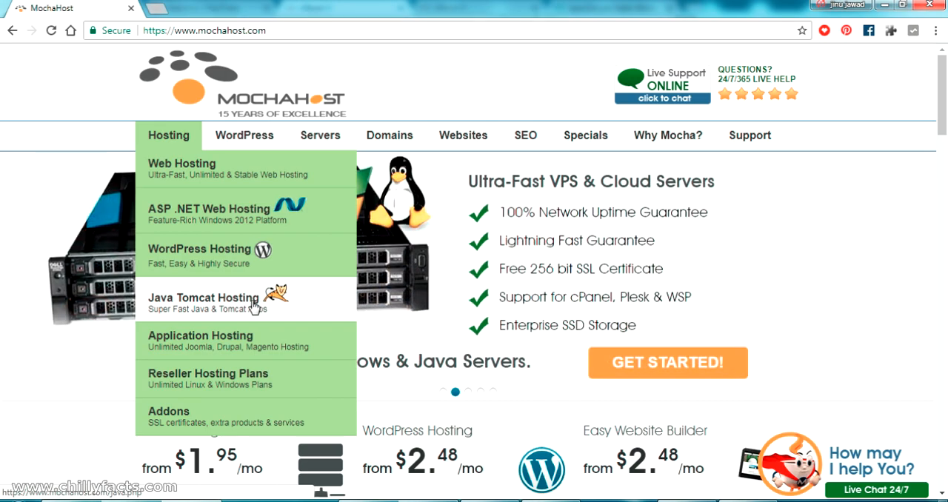
left_click(254, 304)
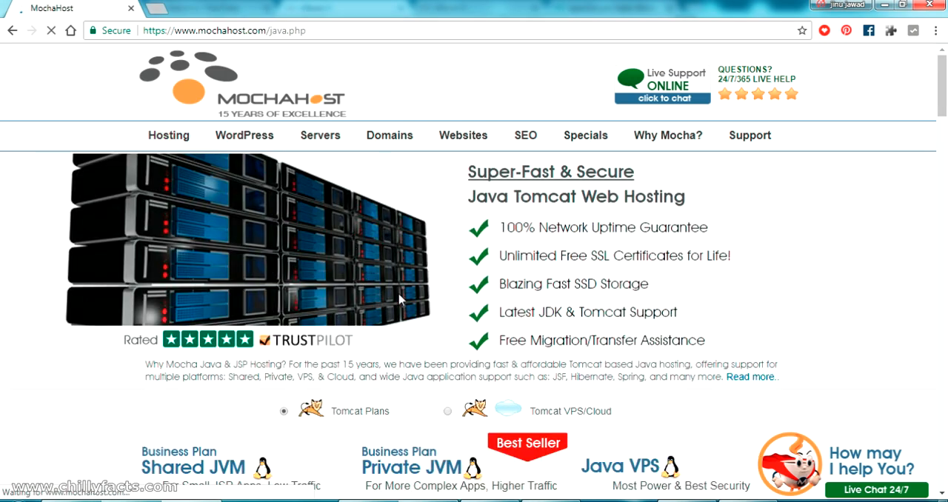
Compare the Java Tomcat hosting plans, focusing on the price and features of the Private JVM plan
scroll(326, 337, "down", 4)
left_click(51, 30)
scroll(218, 184, "up", 4)
scroll(489, 314, "down", 2)
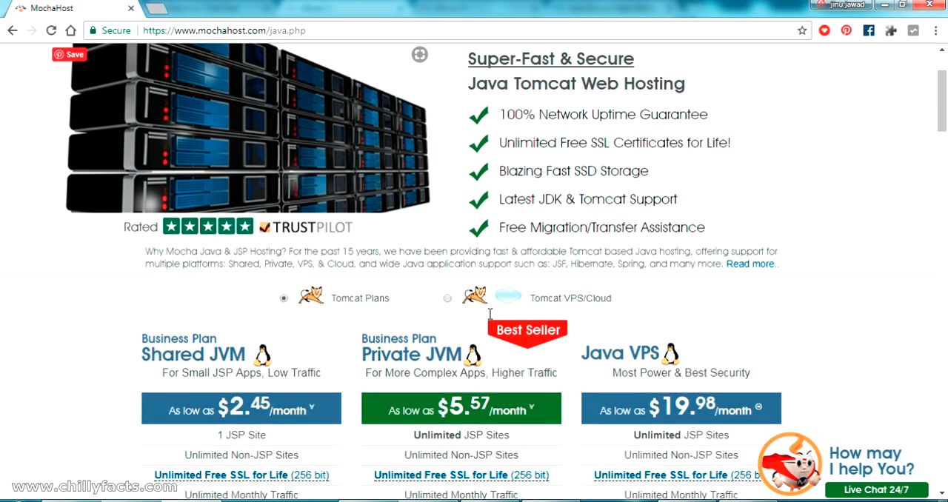
scroll(489, 314, "down", 2)
left_click_drag(364, 178, 443, 177)
left_click_drag(381, 191, 487, 191)
scroll(460, 333, "down", 7)
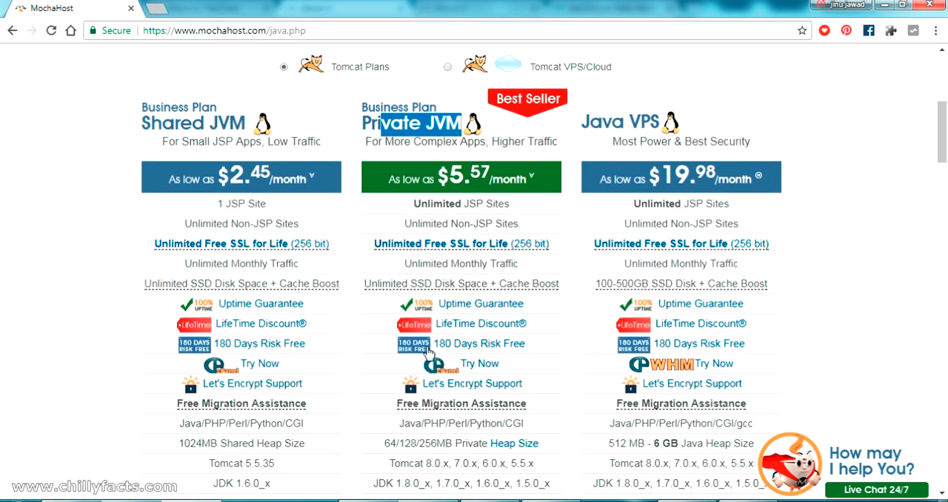
scroll(448, 389, "down", 2)
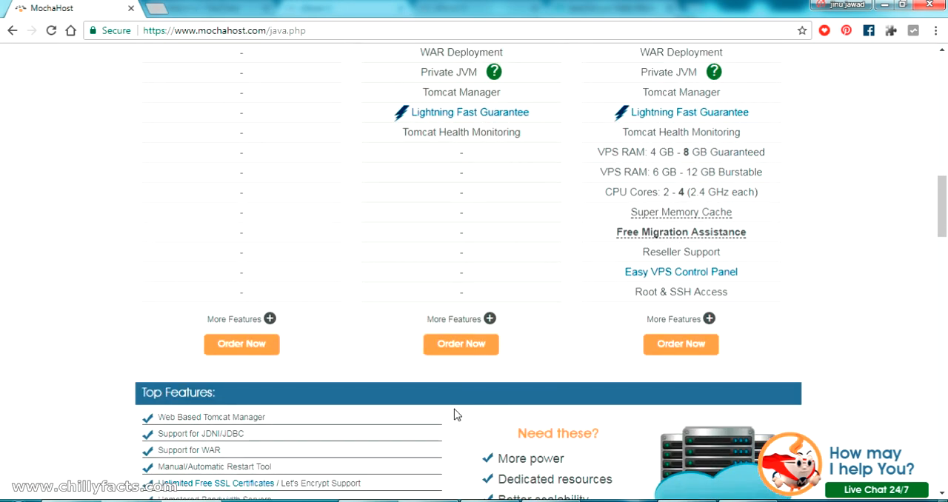
scroll(458, 385, "up", 8)
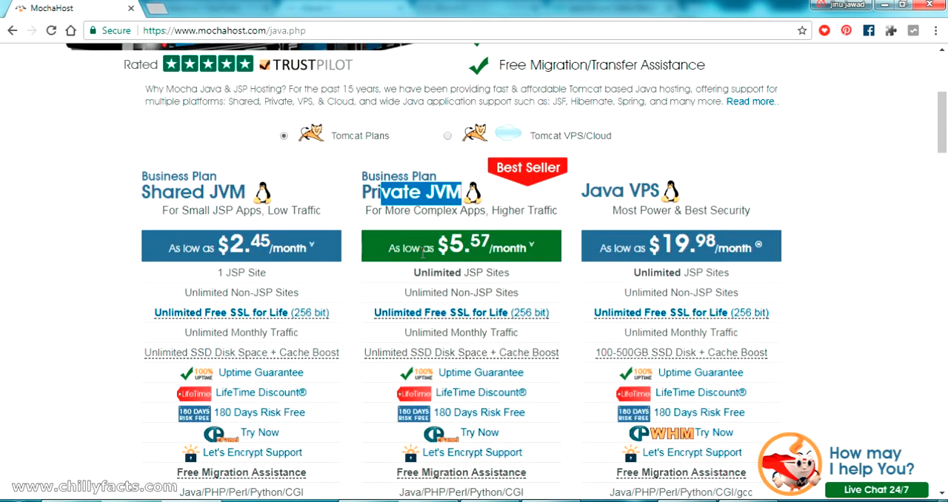
left_click(423, 253)
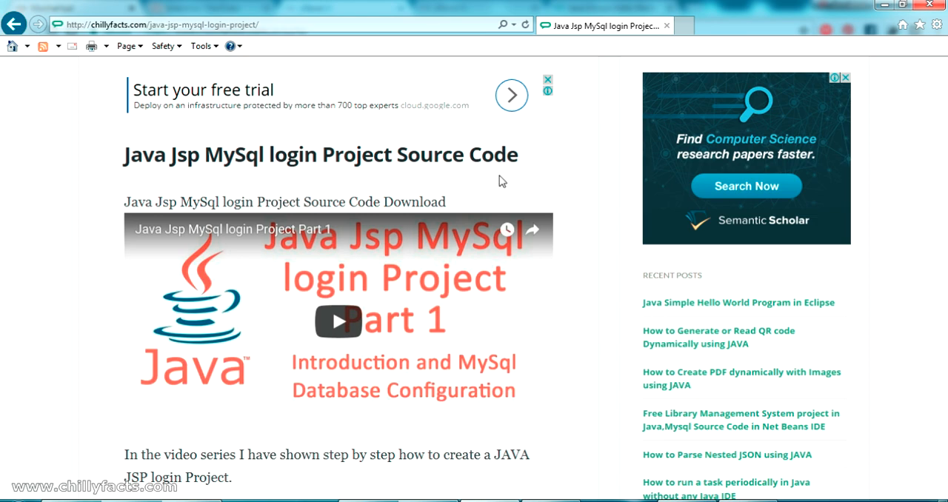
Switch to Internet Explorer and look through the Java Jsp MySql login Project article as far as its project download section
left_click_drag(119, 157, 526, 160)
left_click(555, 157)
scroll(556, 160, "down", 1)
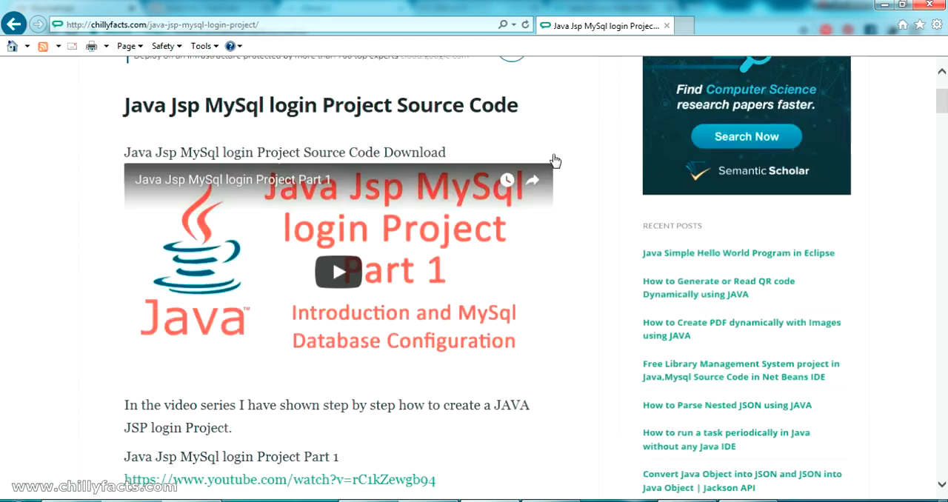
scroll(554, 161, "down", 15)
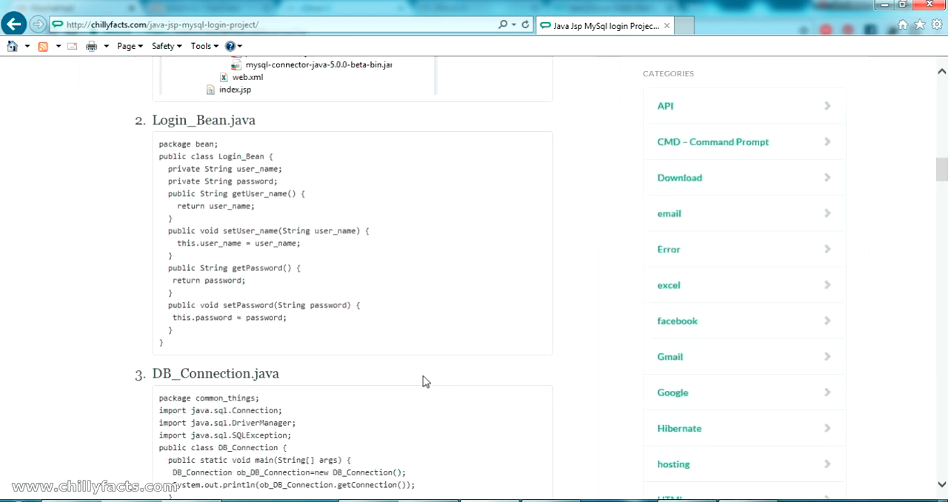
scroll(704, 313, "down", 10)
left_click_drag(937, 214, 947, 421)
scroll(348, 272, "up", 6)
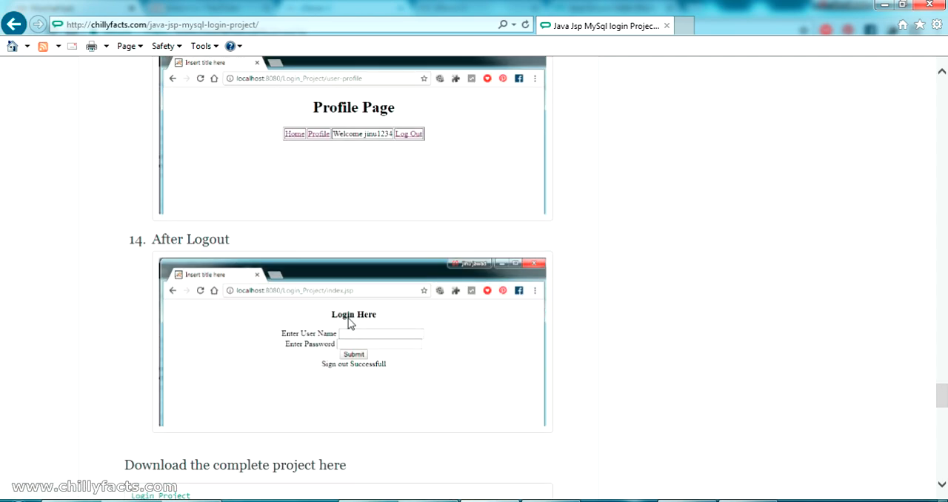
scroll(337, 326, "down", 1)
scroll(311, 292, "up", 1)
scroll(309, 299, "down", 1)
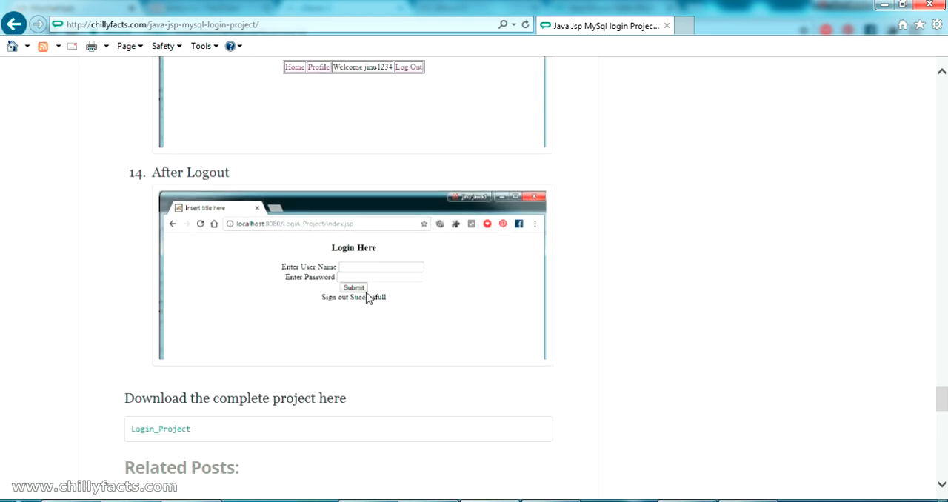
Download Login_Project.rar from the article and save it in the jas folder on the Desktop
left_click(179, 428)
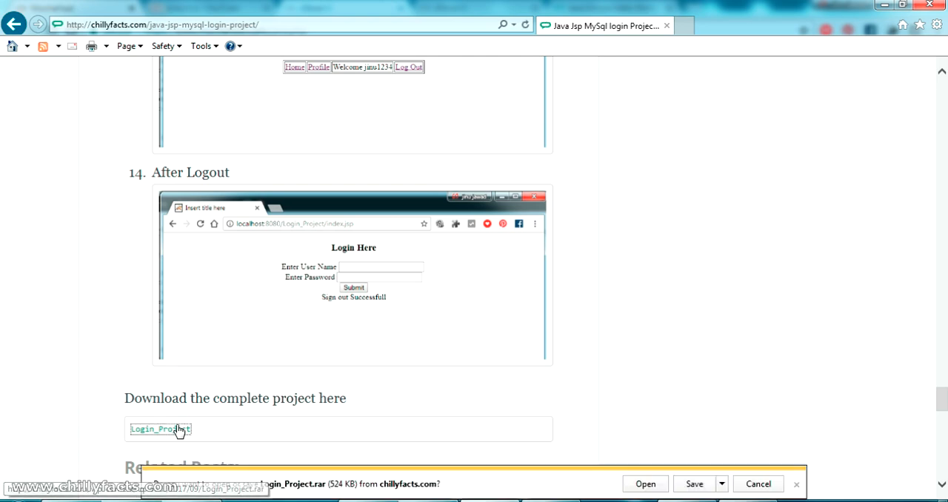
left_click(722, 484)
left_click(757, 466)
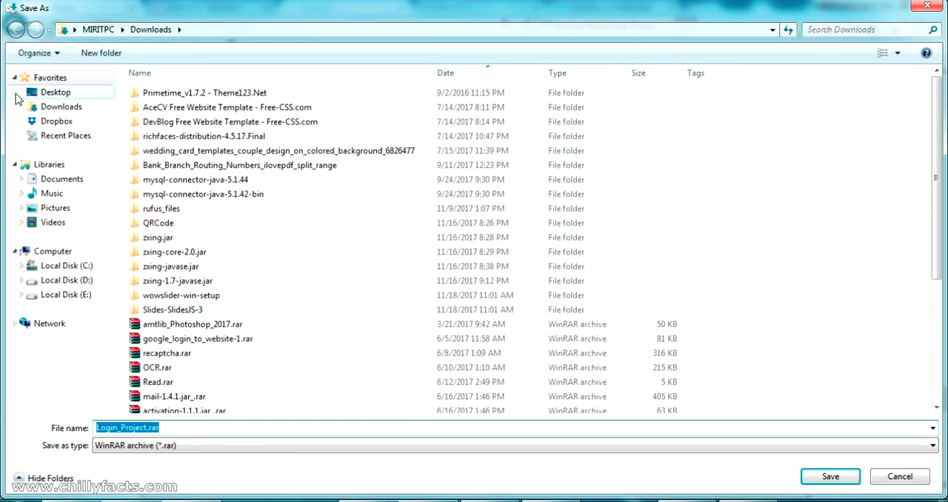
left_click(44, 93)
left_click(512, 113)
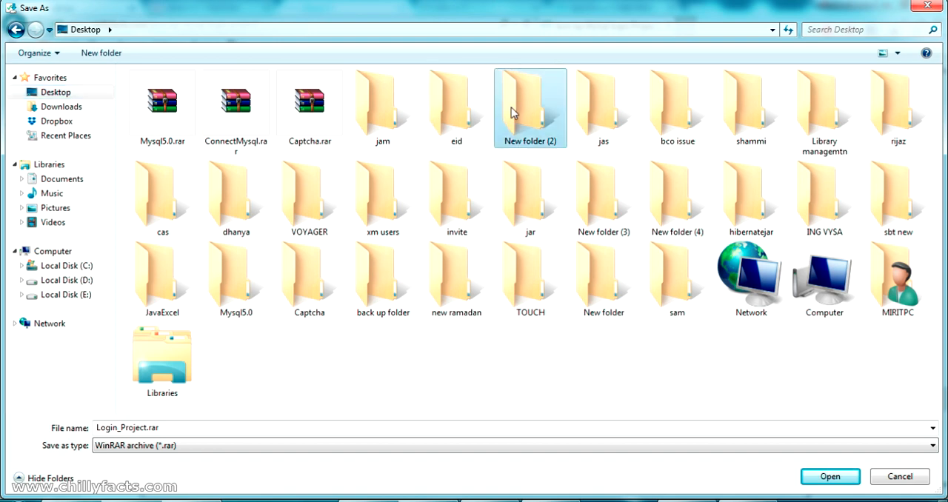
double_click(584, 111)
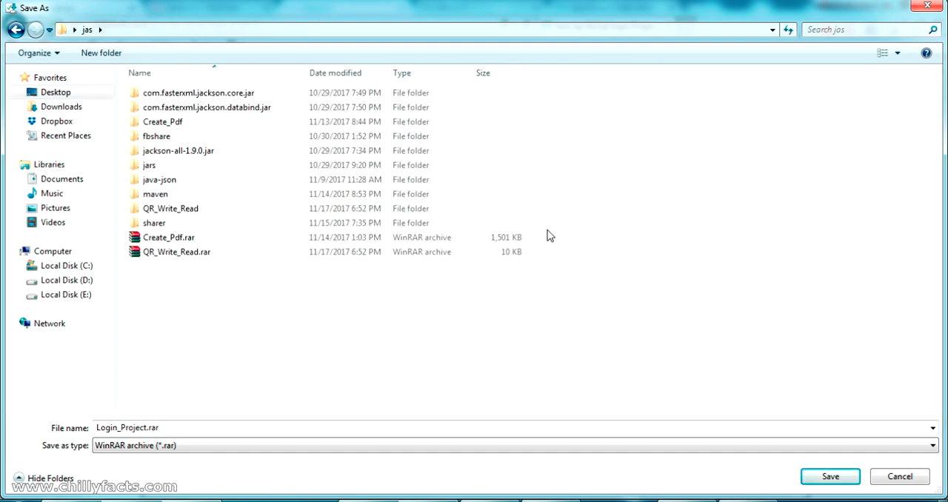
left_click(840, 469)
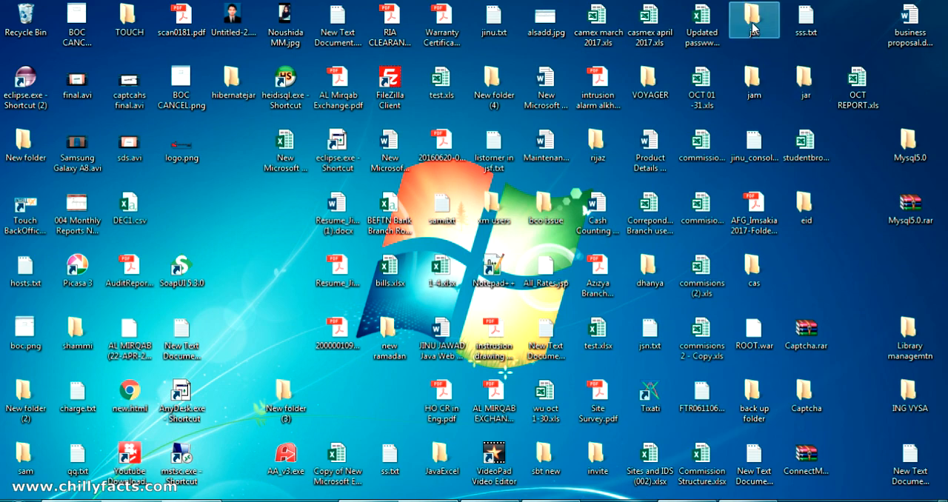
Open the jas folder in Windows Explorer and extract Login_Project.rar into its own Login_Project folder
double_click(754, 28)
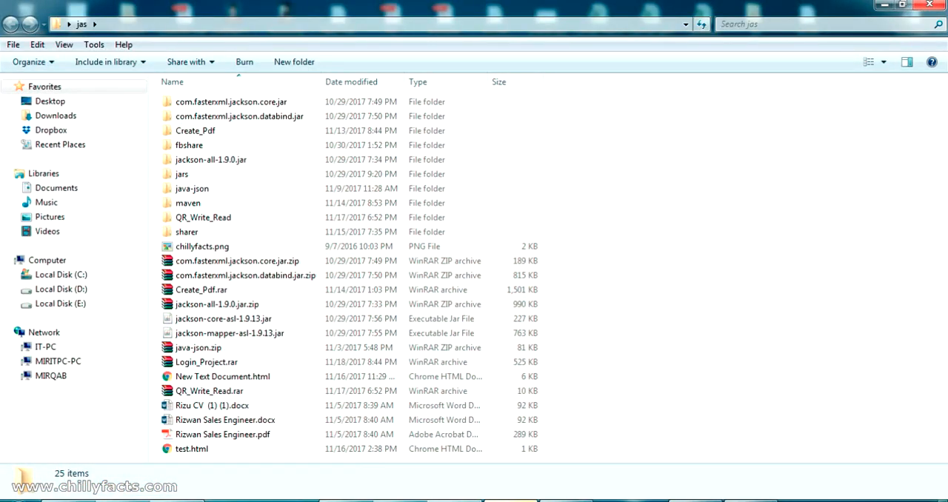
left_click(384, 501)
left_click(308, 498)
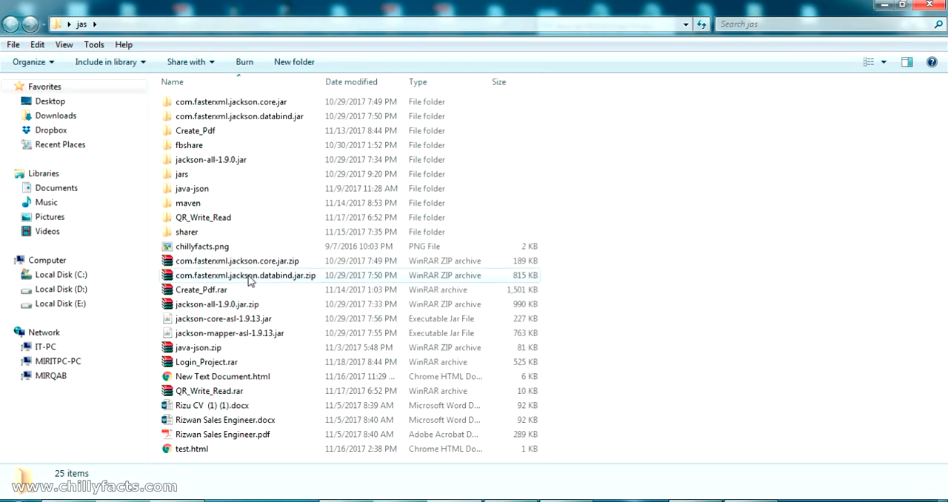
left_click(218, 159)
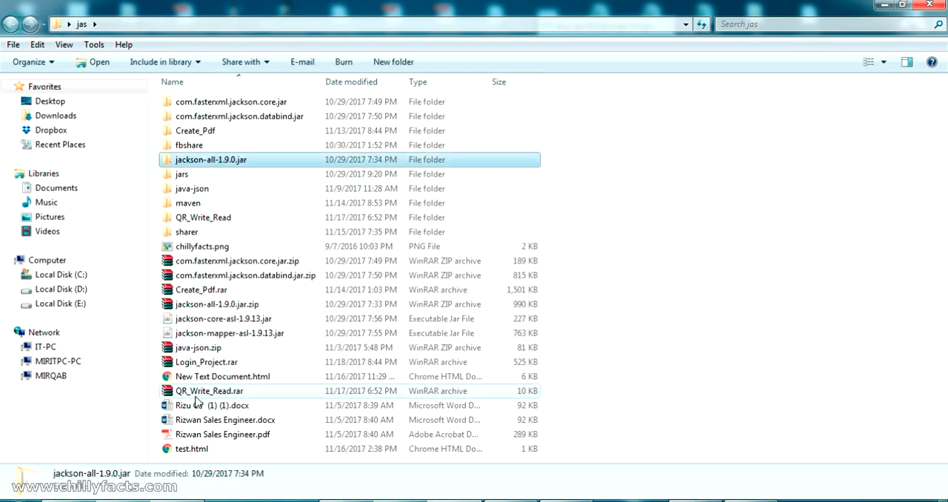
left_click(221, 362)
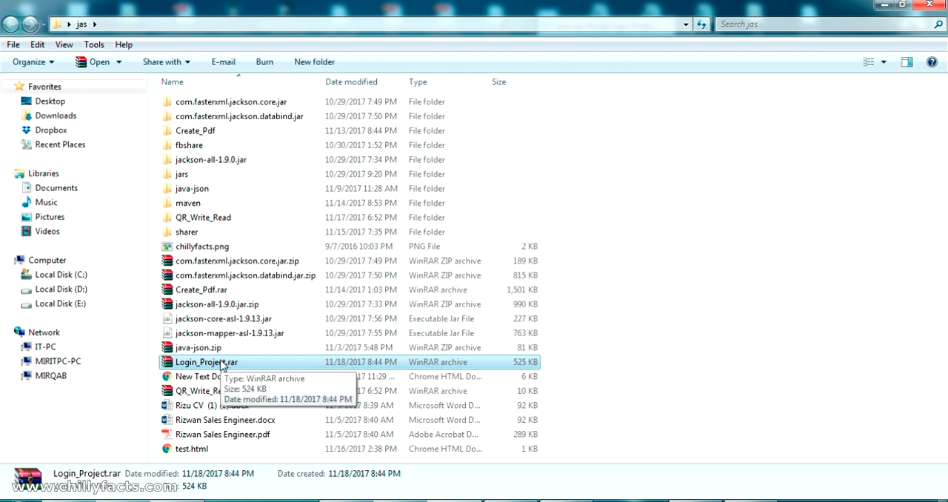
right_click(222, 363)
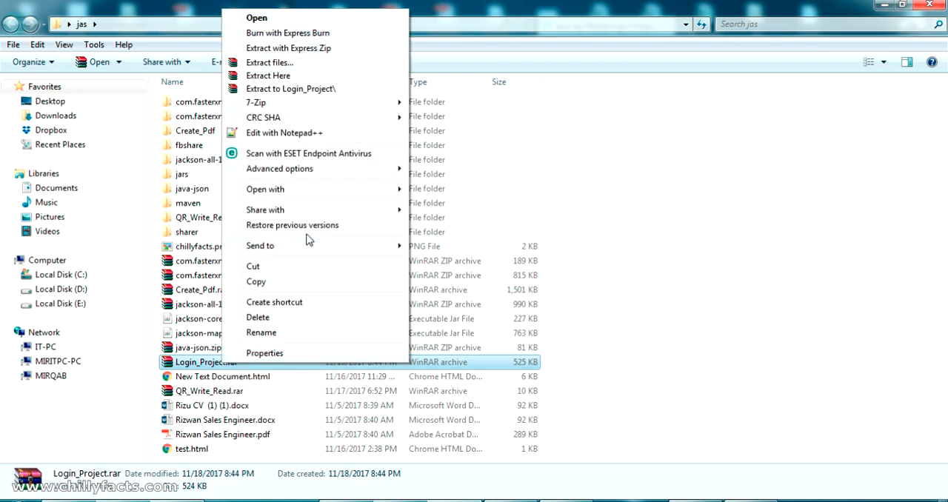
left_click(300, 89)
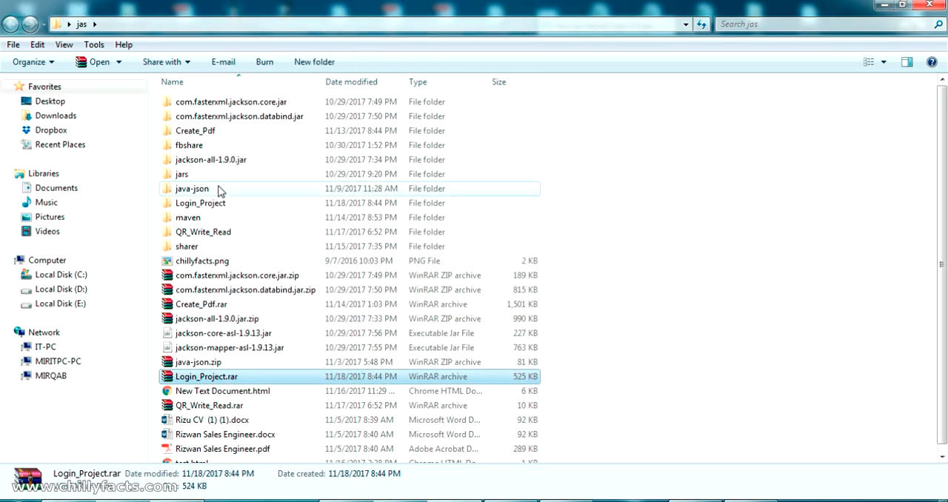
Check the contents of the extracted project inside the nested Login_Project folder and return to its parent folder
double_click(207, 203)
double_click(194, 103)
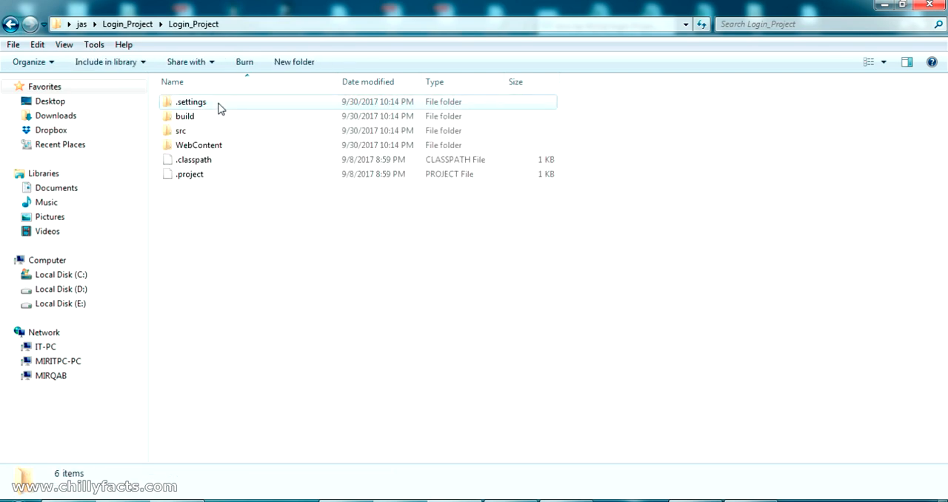
left_click(9, 24)
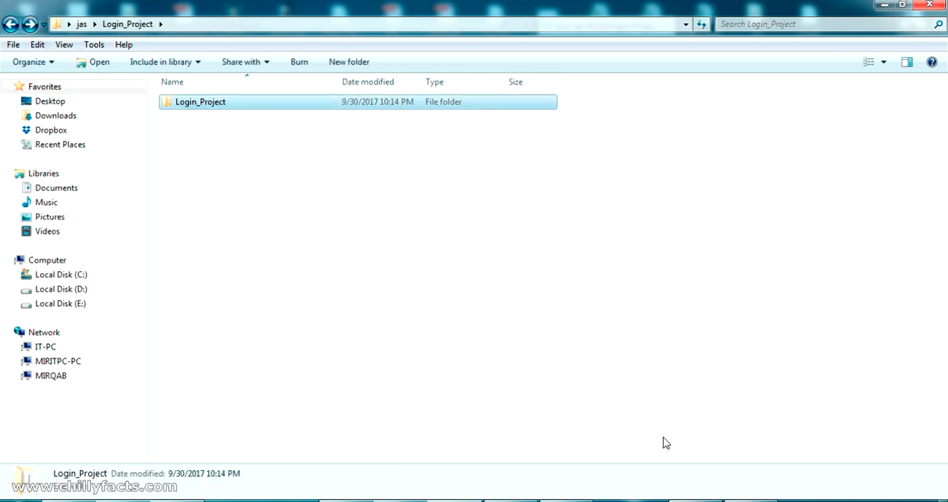
Switch to Eclipse, start creating a new item and filter the wizards by "dy" to select Dynamic Web Project
left_click(694, 500)
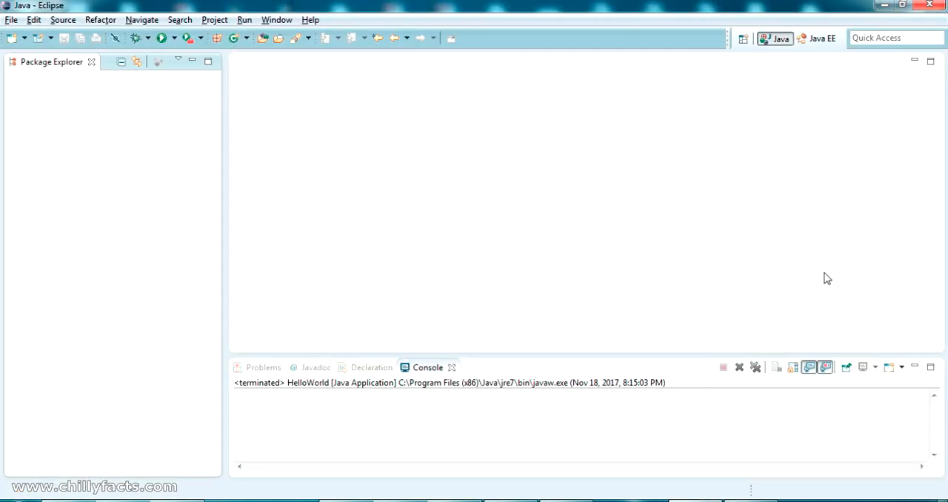
right_click(52, 114)
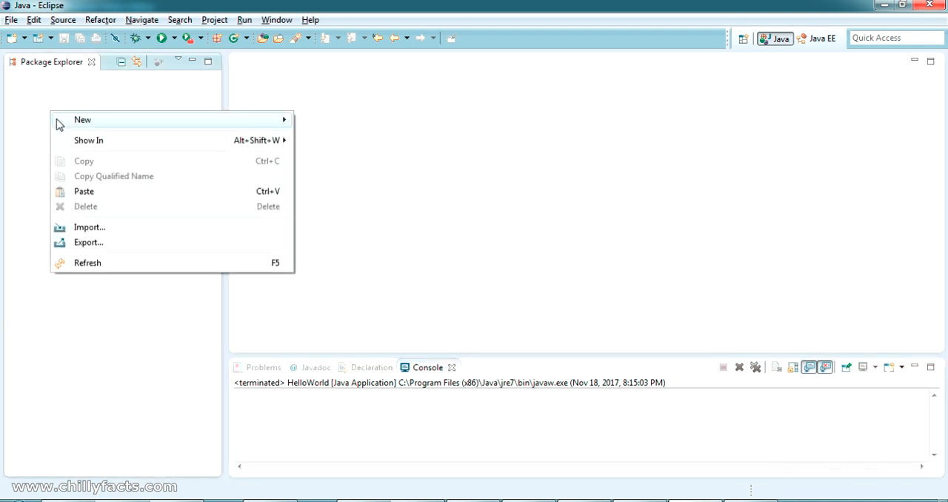
mouse_move(286, 119)
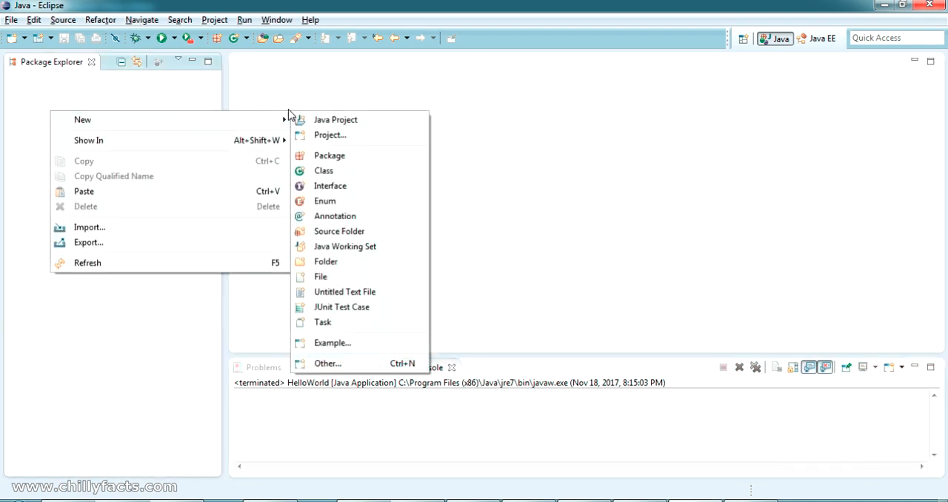
left_click(317, 363)
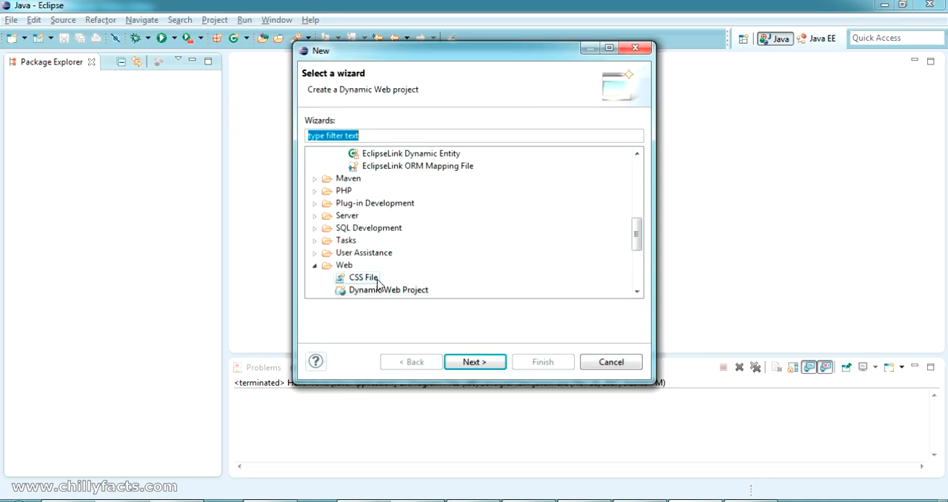
type("dy")
left_click(402, 215)
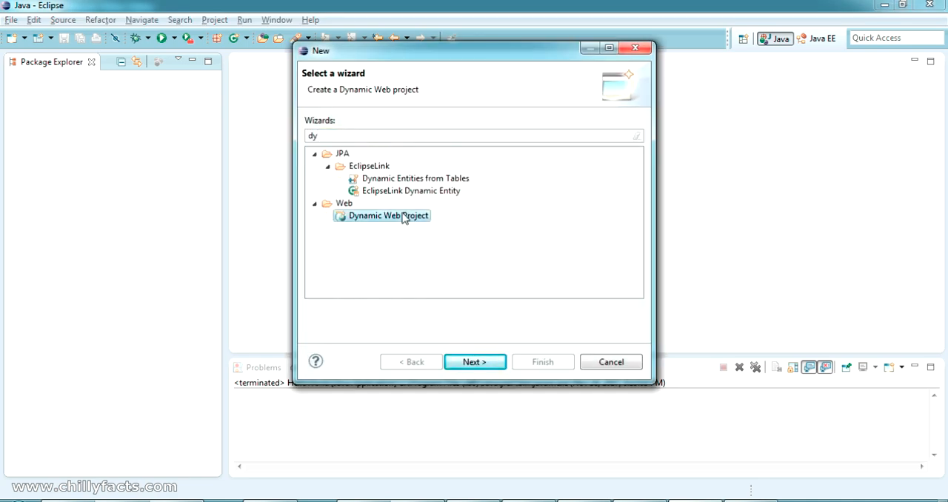
Create a dynamic web project named Login_Project with the extracted folder's name, accept the Java EE perspective and expand the project
left_click(474, 362)
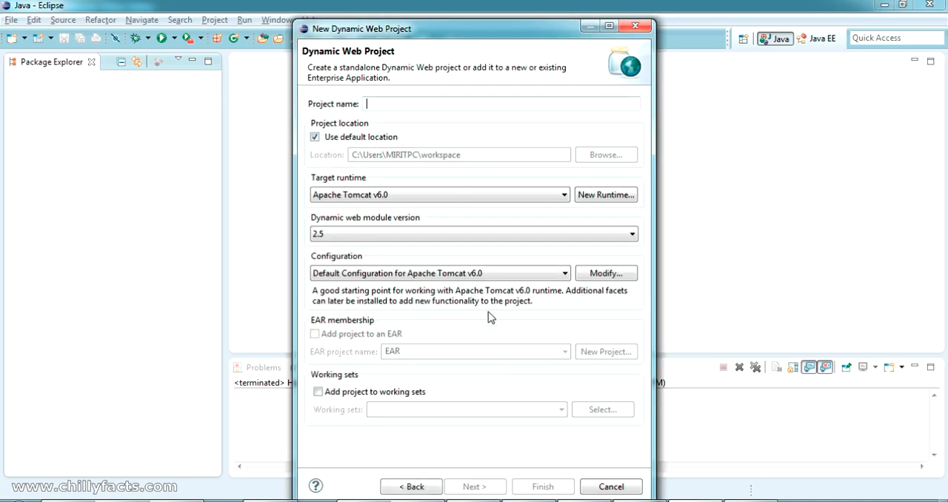
left_click(384, 105)
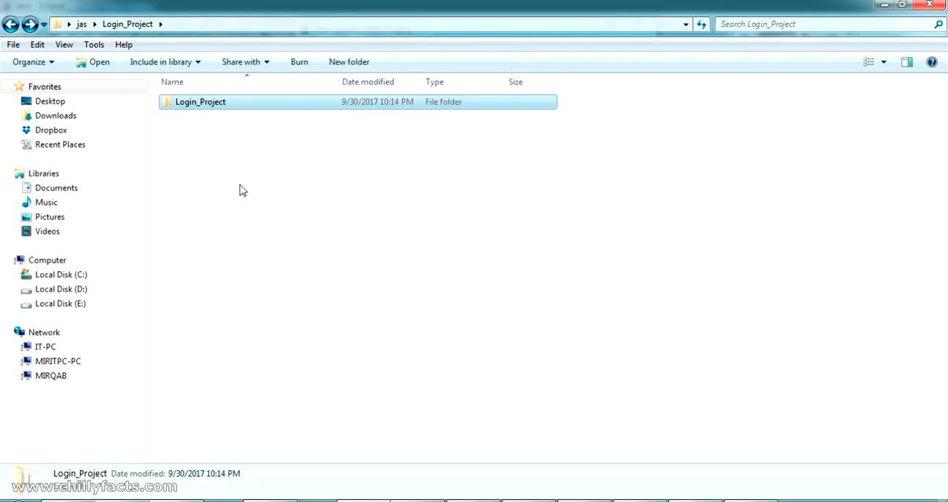
key("F2")
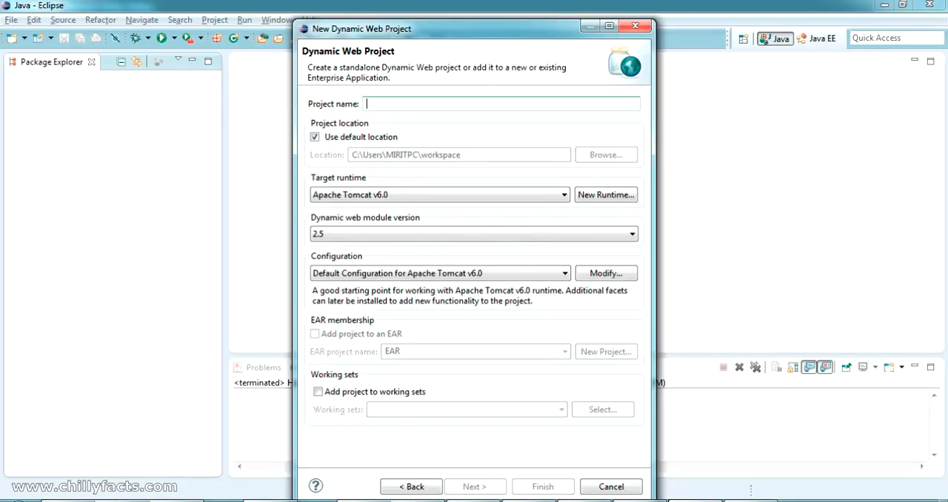
type("Login_Project")
left_click(542, 486)
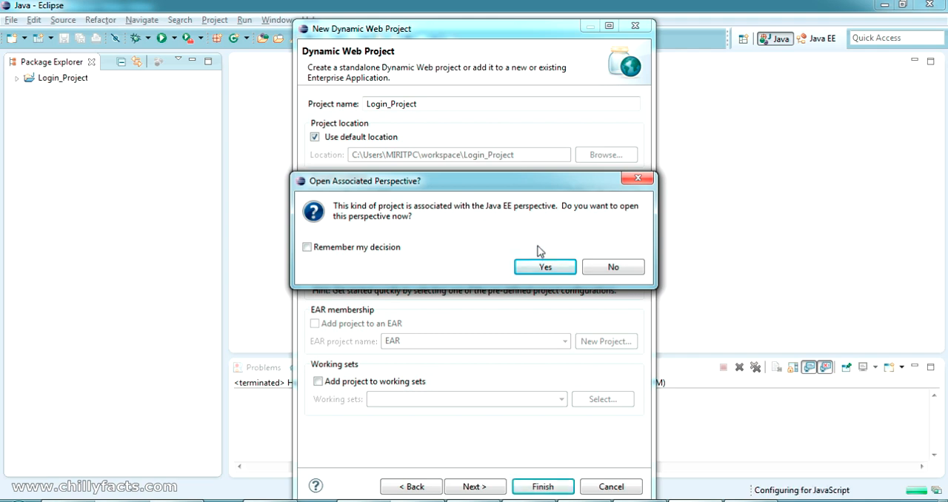
left_click(546, 266)
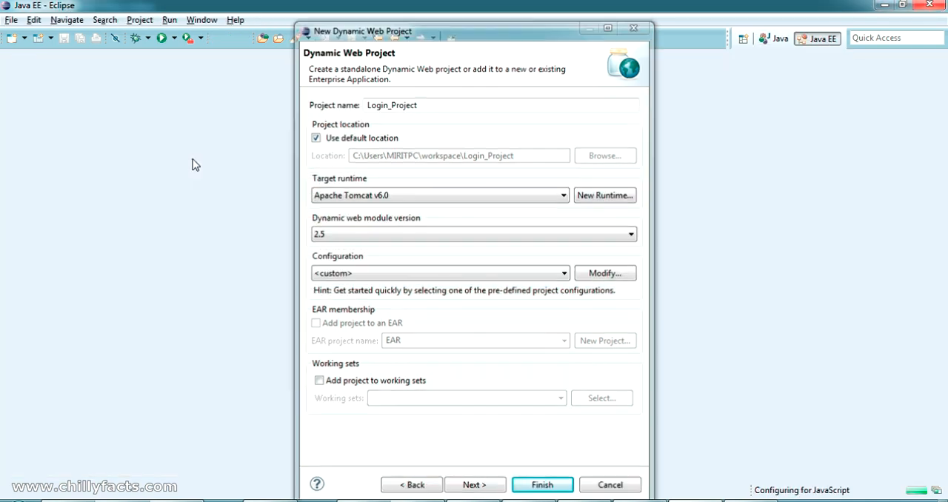
left_click(22, 78)
left_click(17, 78)
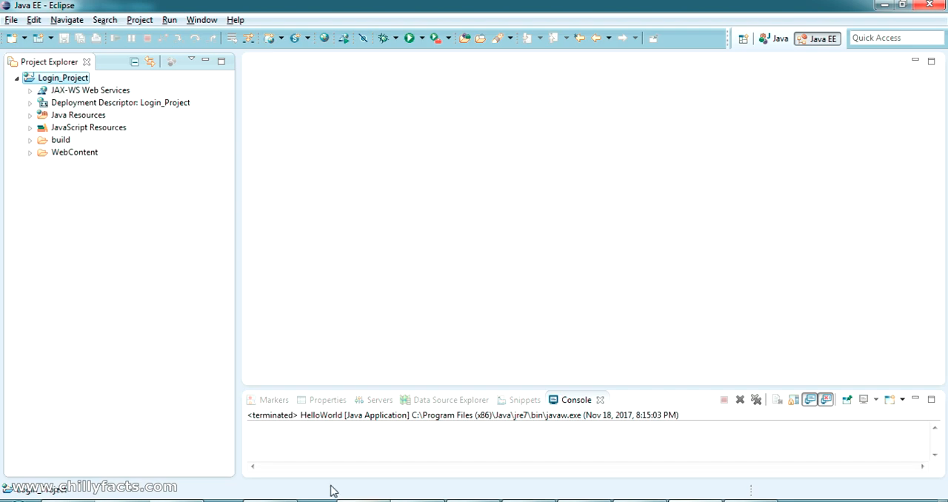
Switch to Windows Explorer and copy the src and WebContent folders from the extracted inner Login_Project folder
left_click(362, 500)
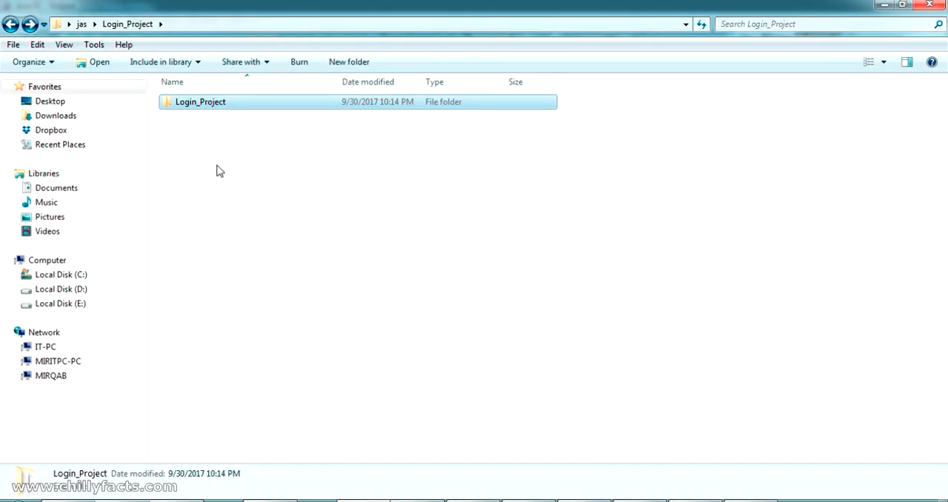
double_click(201, 106)
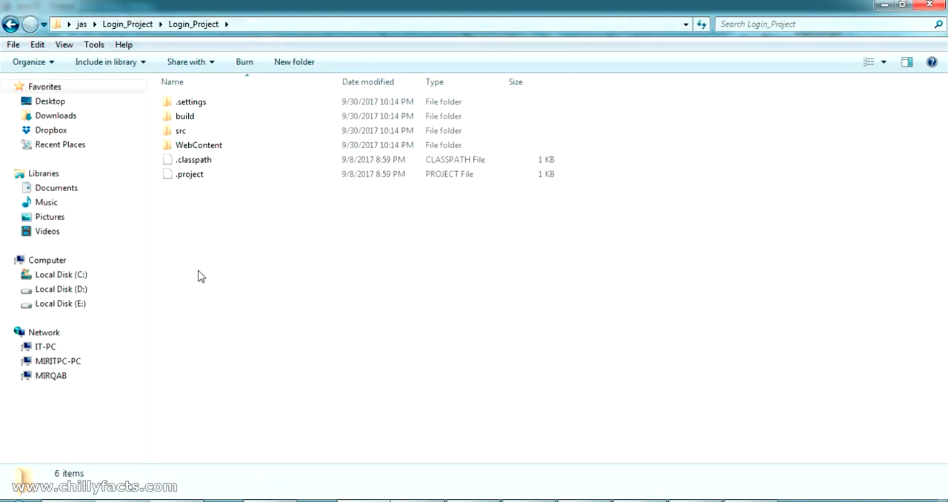
left_click(211, 150)
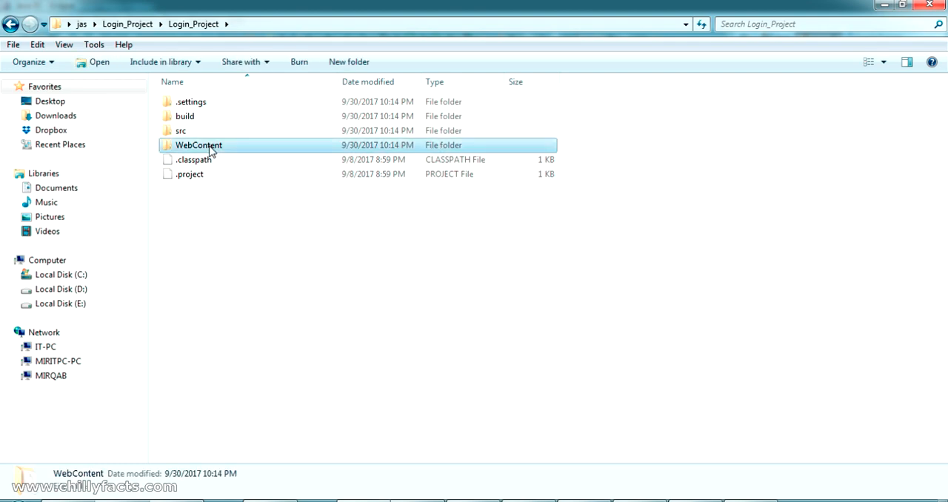
left_click(191, 128, "ctrl")
right_click(193, 124)
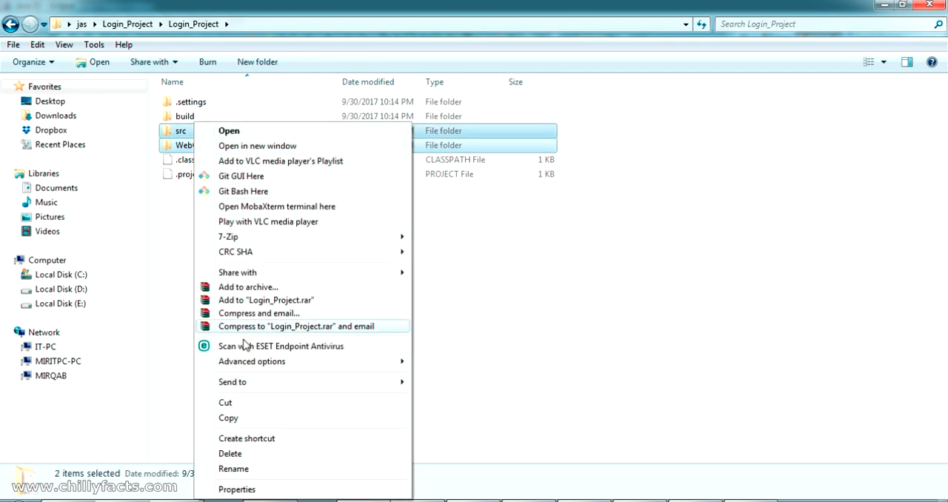
left_click(252, 420)
Paste the copied folders into Login_Project in the Eclipse workspace folder, merging the folders and replacing all conflicting files
left_click(504, 500)
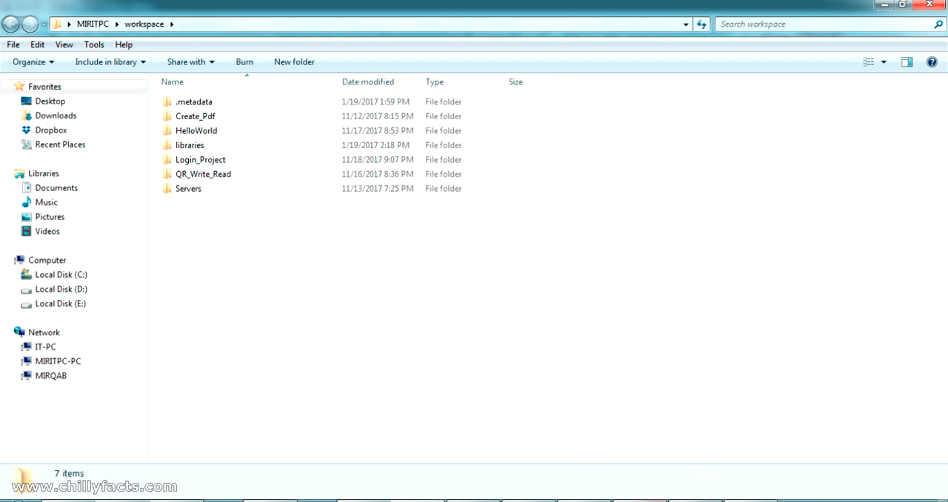
double_click(209, 162)
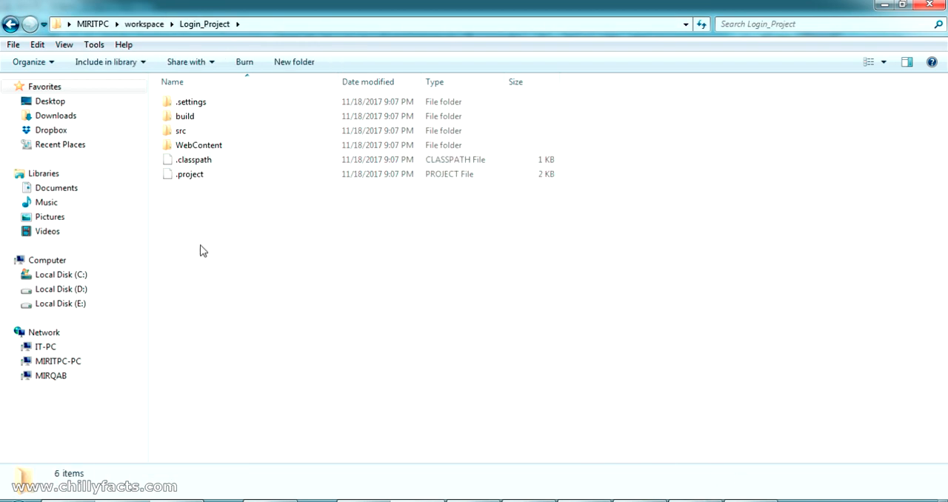
right_click(277, 262)
left_click(298, 295)
left_click(352, 406)
left_click(465, 383)
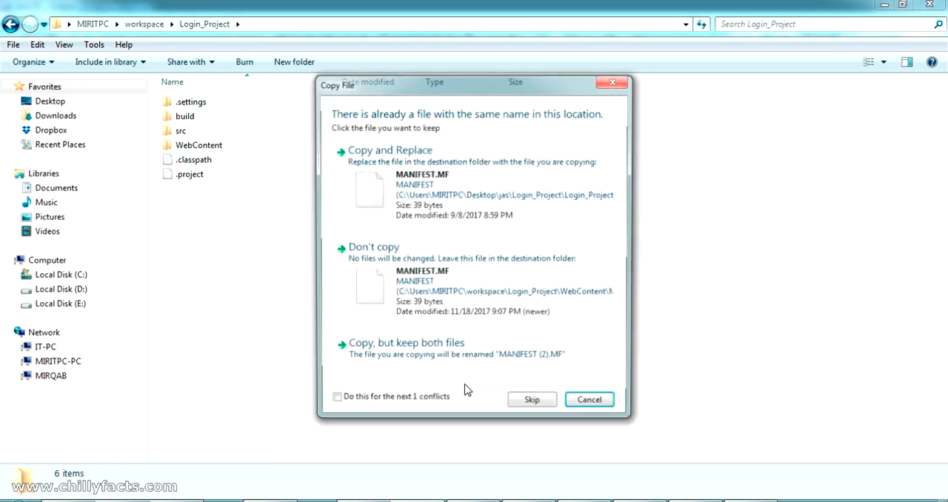
left_click(413, 402)
left_click(425, 211)
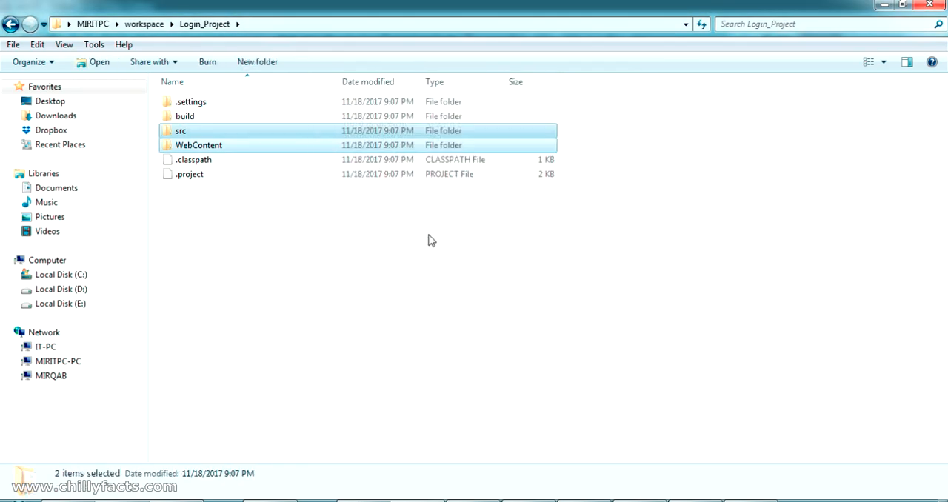
left_click(682, 348)
Switch to Eclipse, refresh Login_Project and expand its Java Resources and WebContent folders
left_click(720, 501)
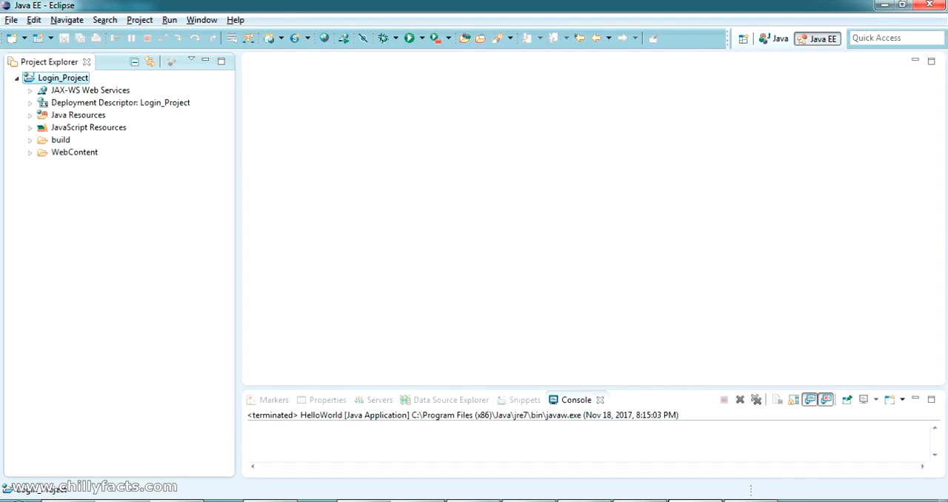
right_click(67, 83)
left_click(117, 283)
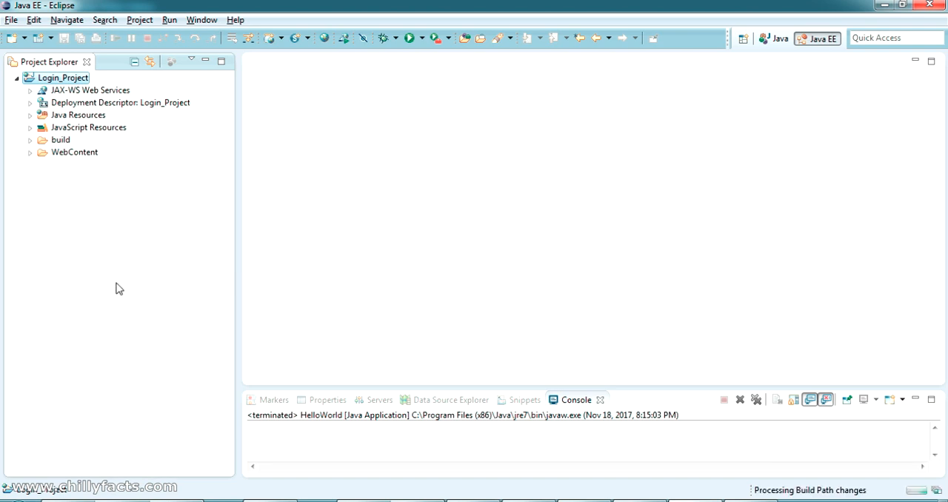
left_click(31, 115)
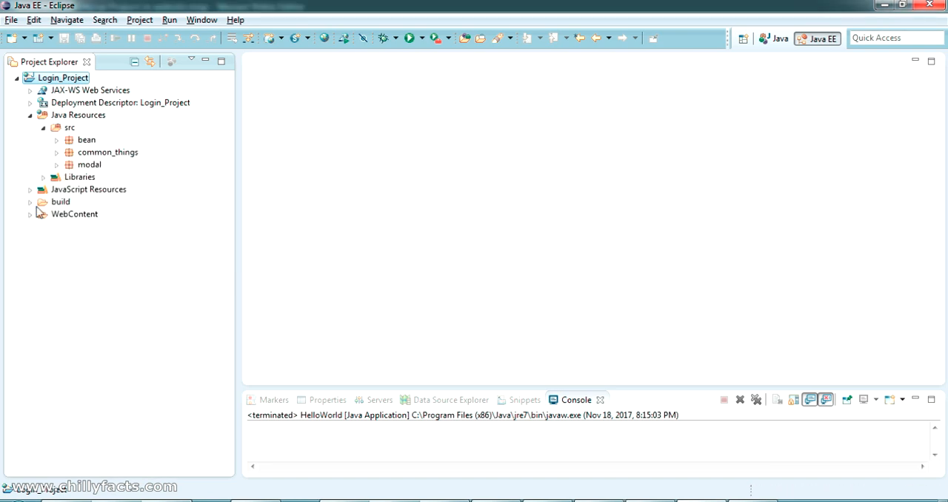
left_click(31, 214)
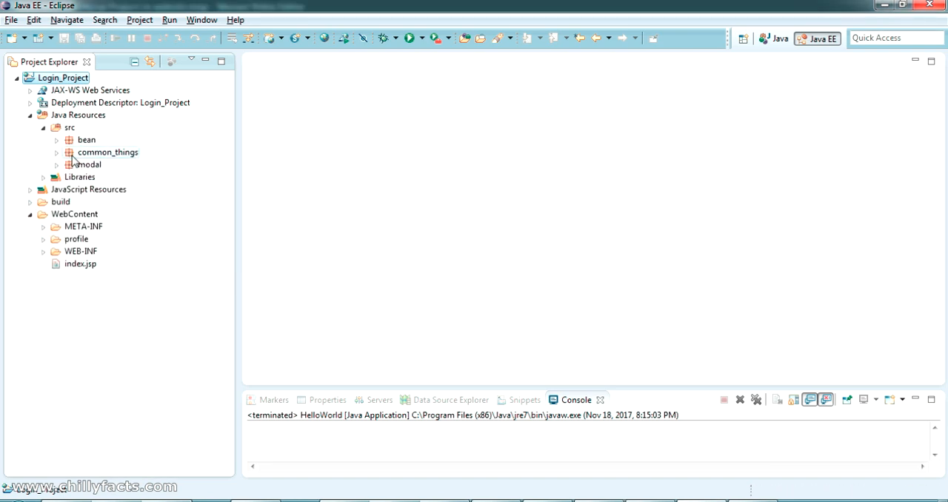
Open DB_Connection.java from the common_things package and examine the database name in the MySQL connection string
left_click(56, 140)
left_click(56, 164)
double_click(114, 178)
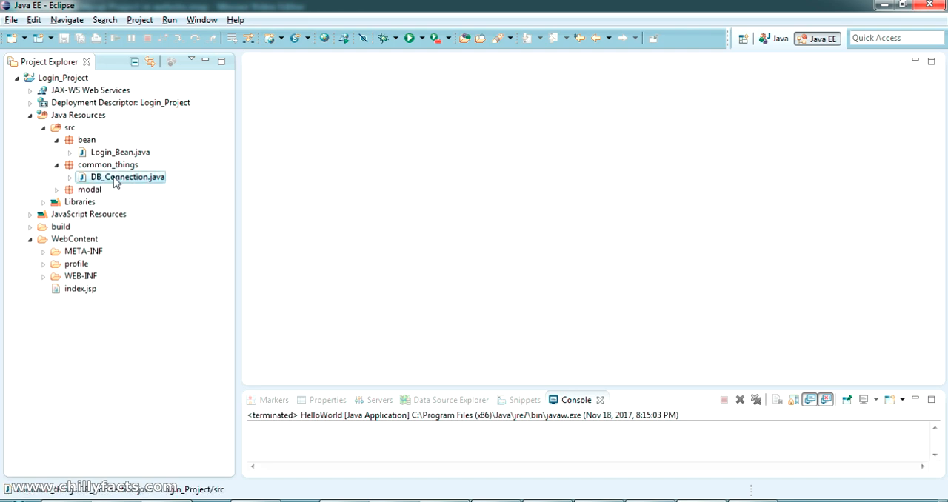
scroll(791, 281, "down", 1)
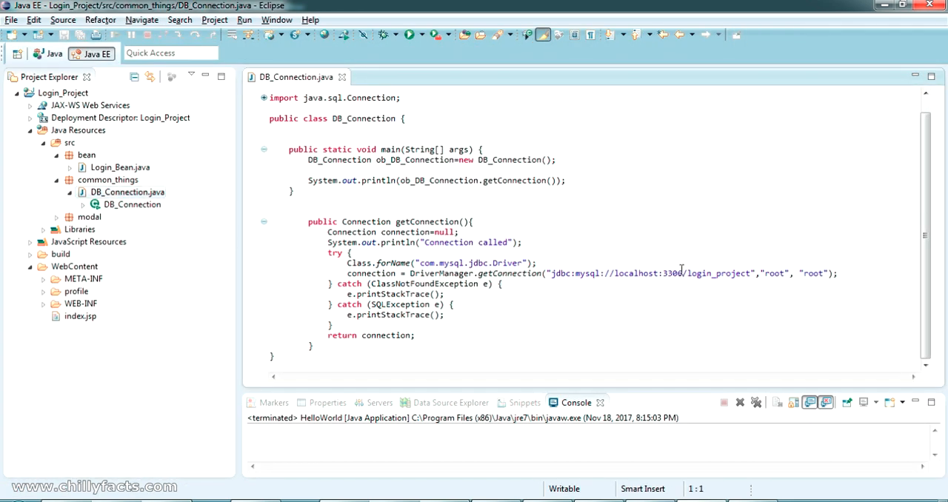
left_click_drag(751, 275, 687, 274)
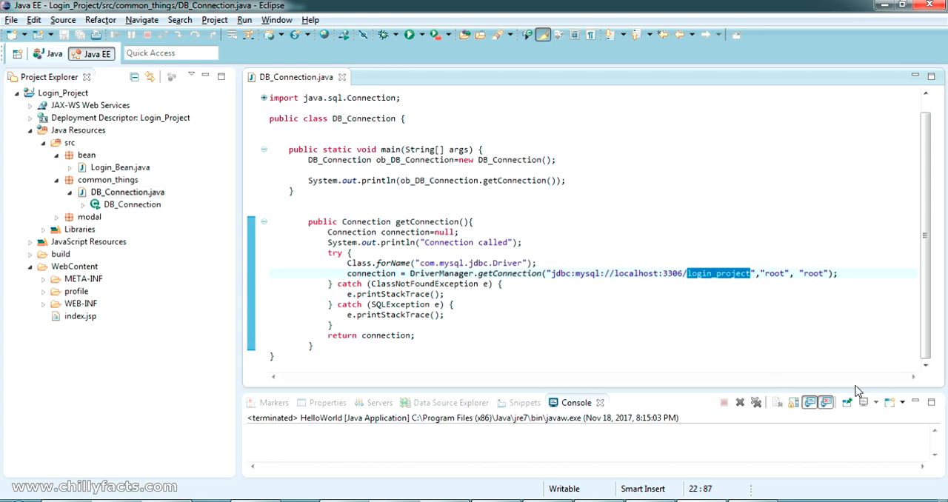
Switch to HeidiSQL and examine the columns and data rows of the admin table in the login_project database
key("alt+Tab")
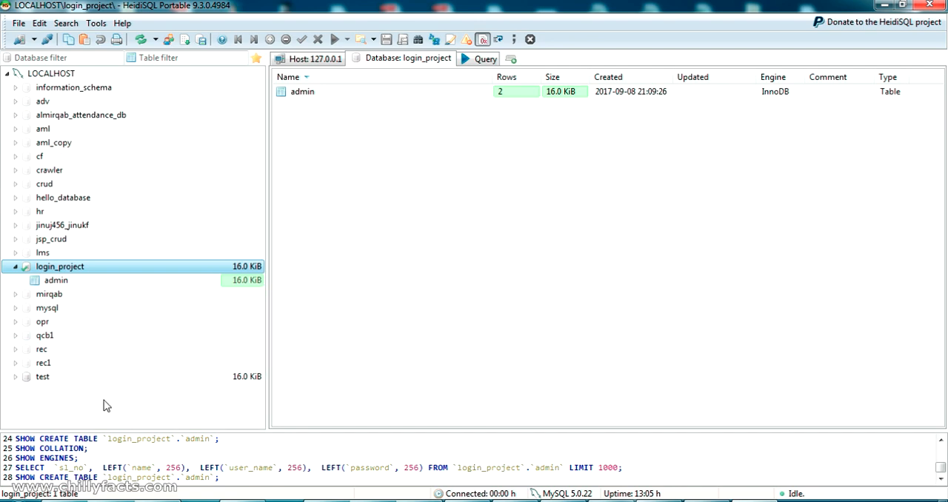
left_click(14, 270)
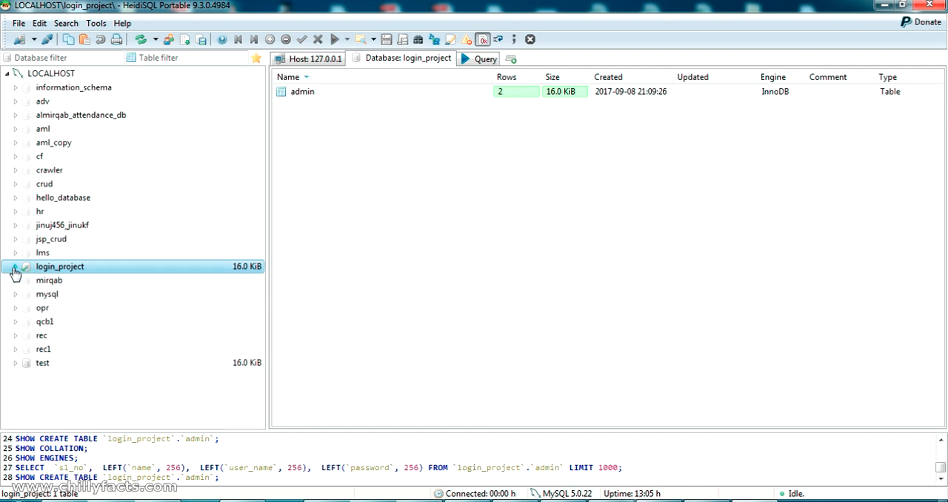
left_click(15, 269)
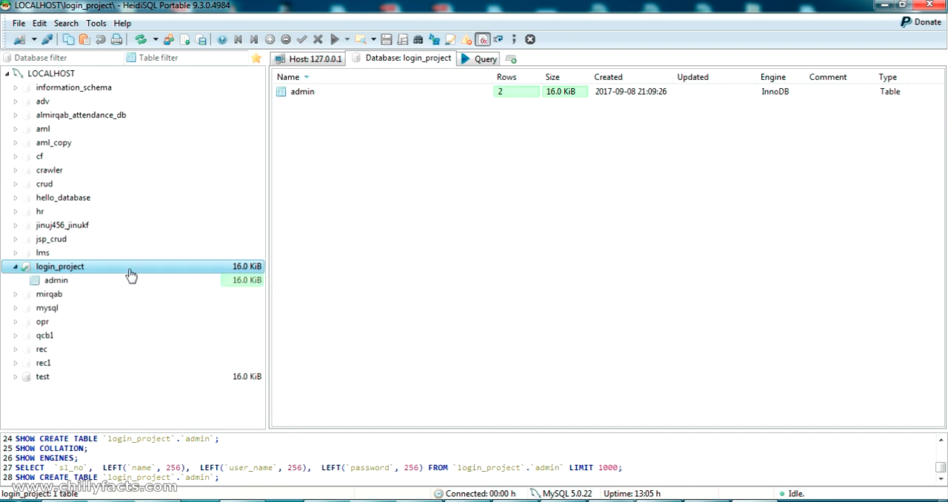
left_click(59, 282)
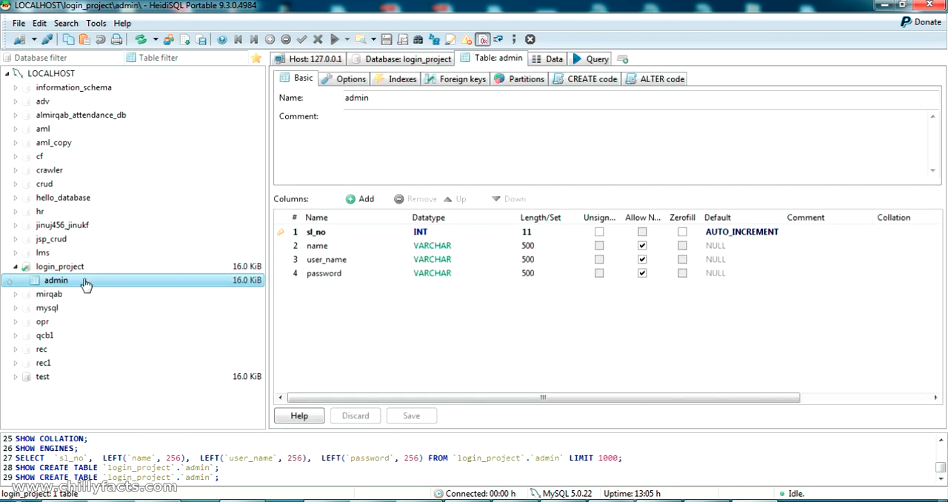
left_click(552, 60)
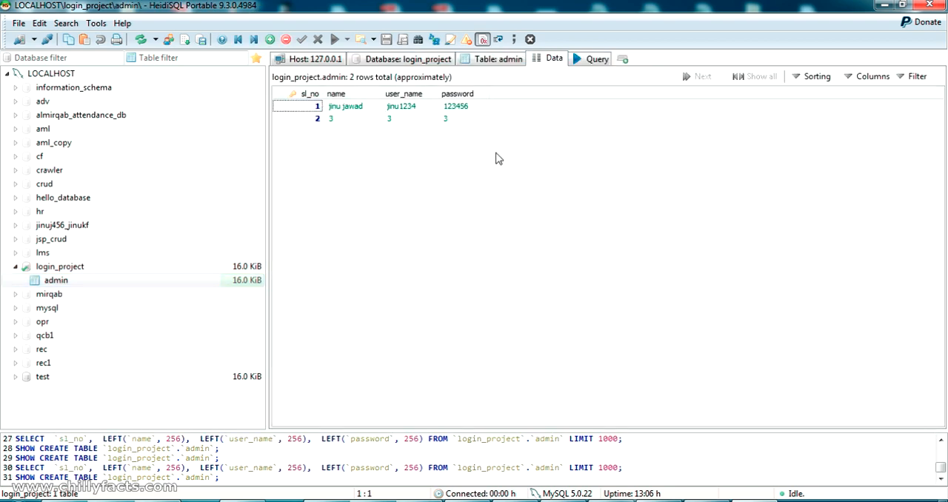
left_click_drag(496, 159, 297, 108)
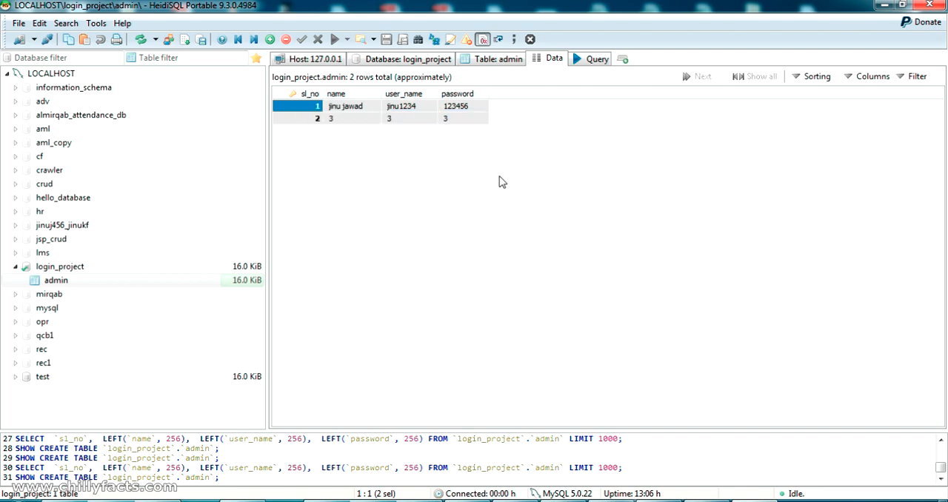
left_click(485, 159)
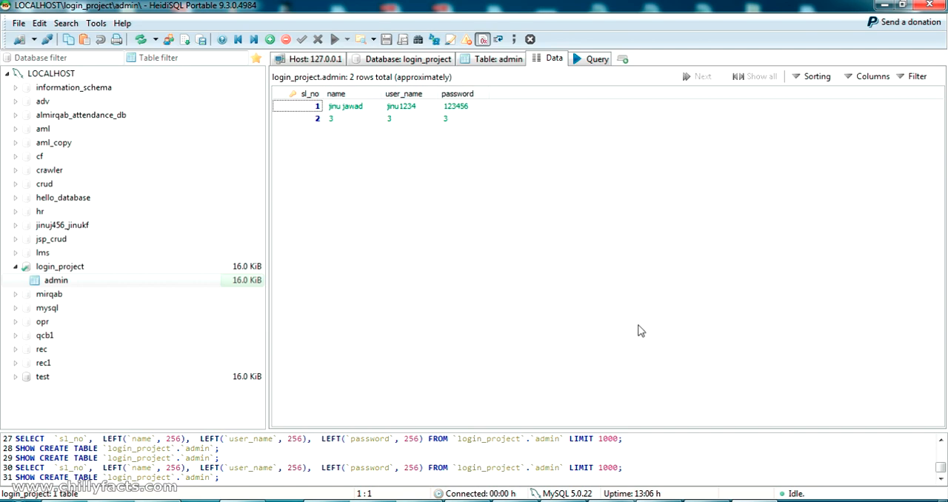
Switch to Eclipse, start running index.jsp on a server and manually define a new Tomcat v6.0 Server
key("alt+Tab")
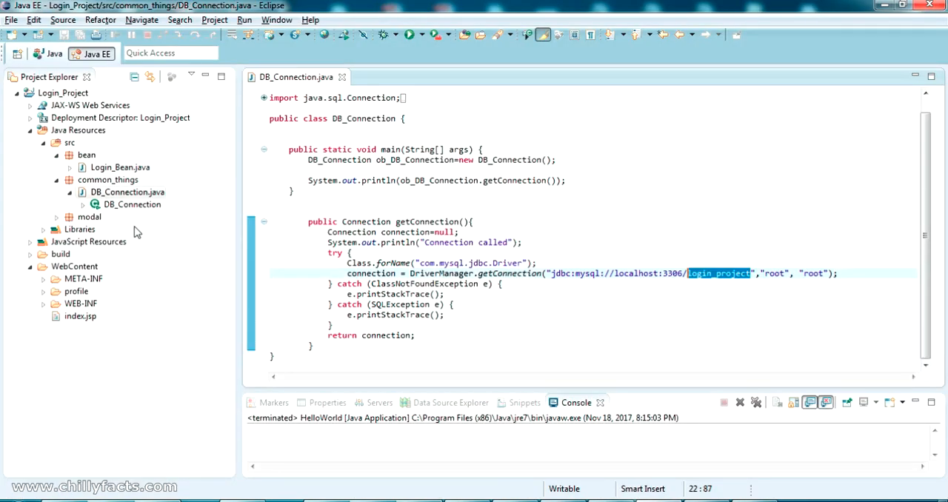
left_click(68, 323)
right_click(69, 323)
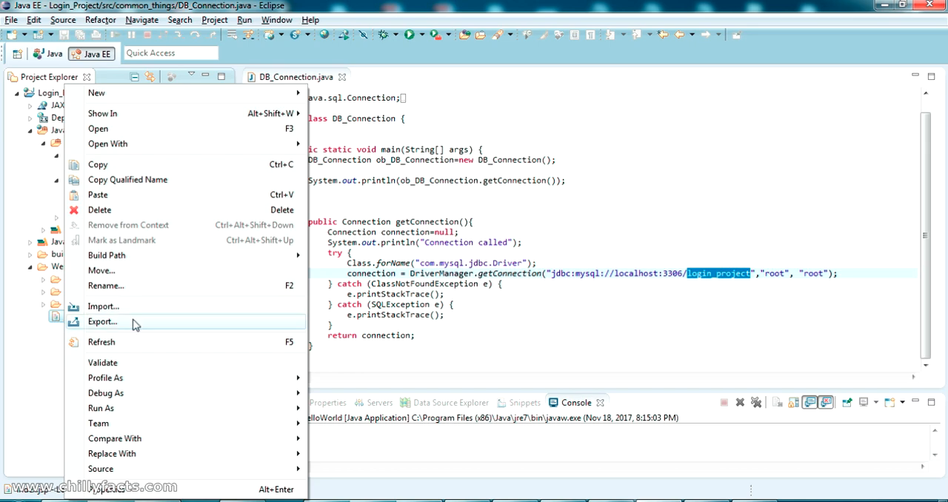
mouse_move(198, 412)
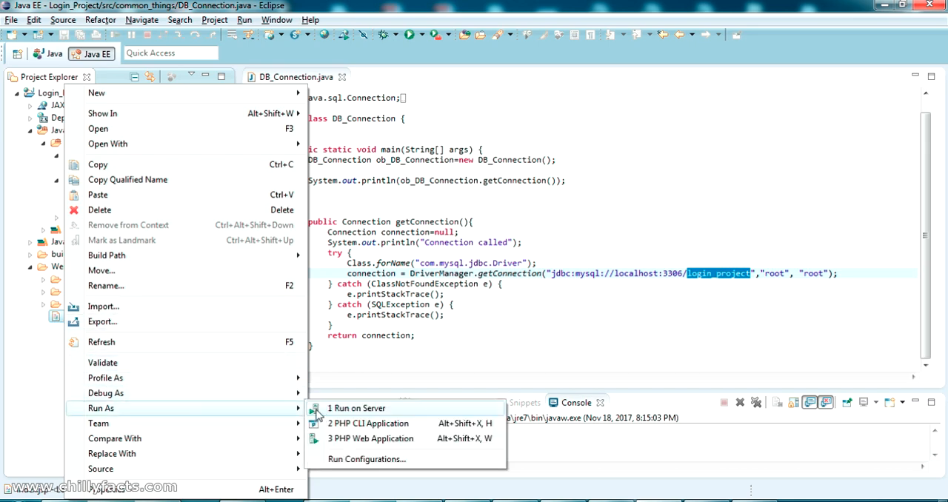
left_click(383, 412)
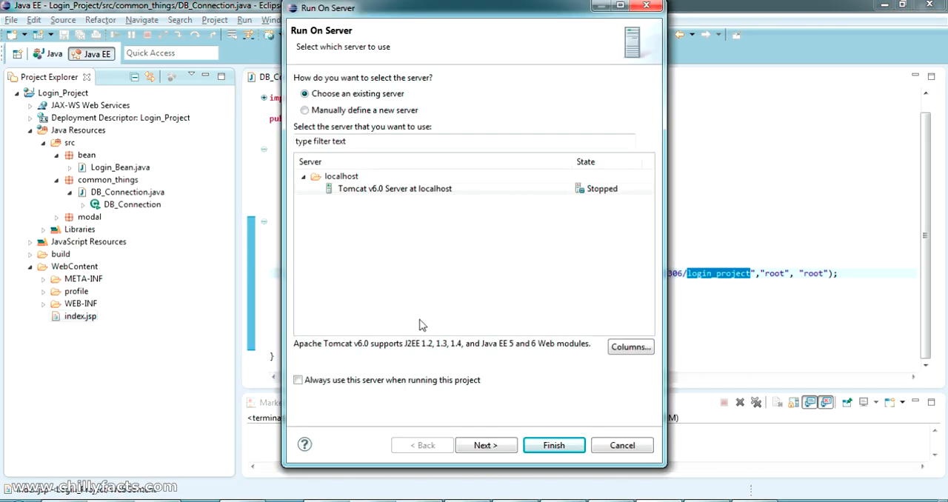
left_click(399, 111)
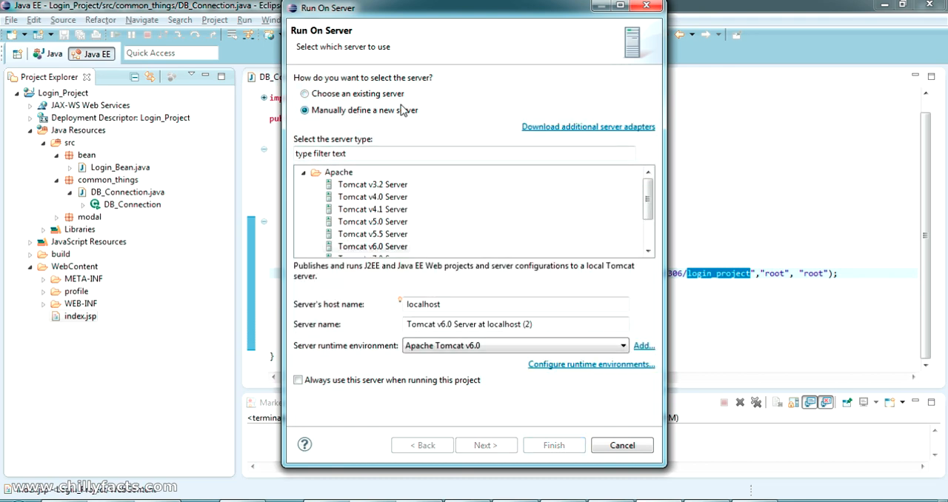
left_click(388, 247)
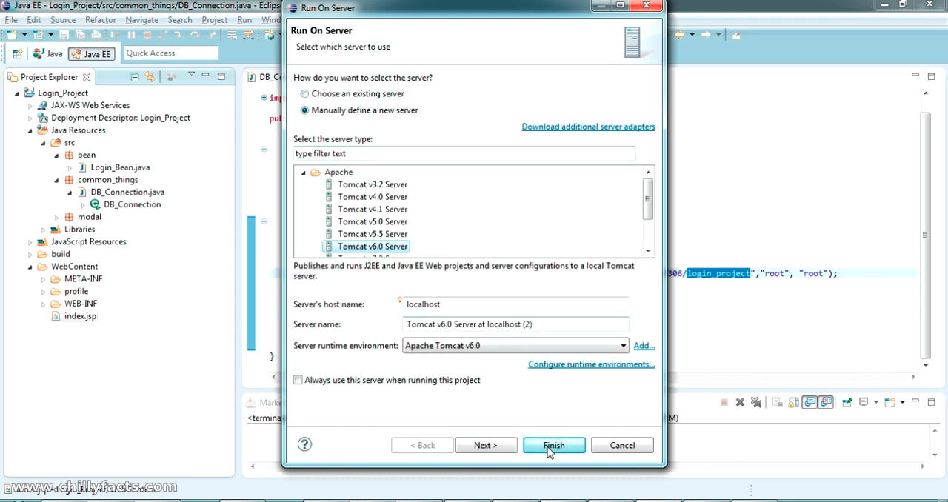
Review the configured resources and the Tomcat runtime environment settings, and finish the setup to run index.jsp on the new server
left_click(492, 447)
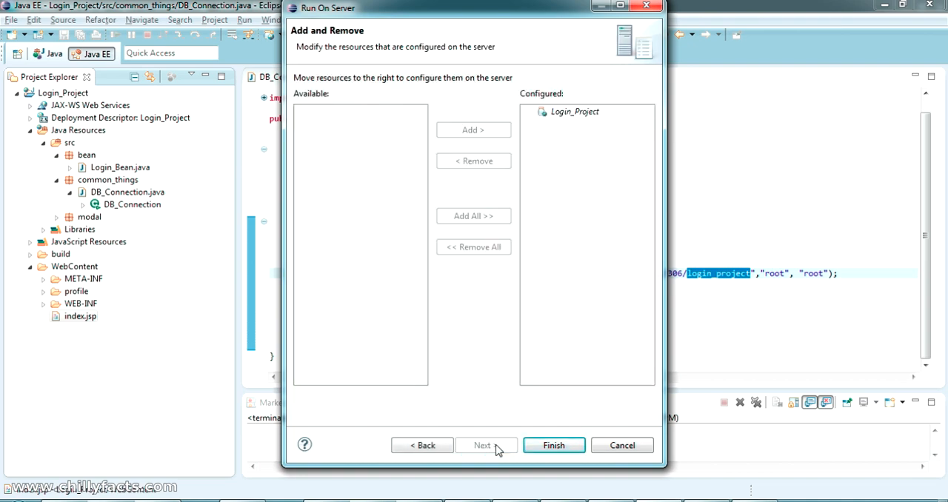
left_click(428, 448)
left_click(578, 364)
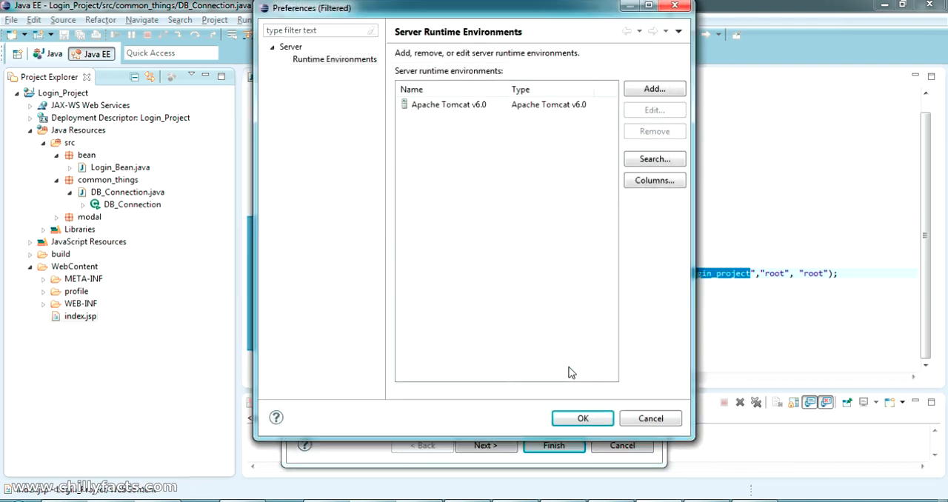
key("Escape")
left_click(642, 346)
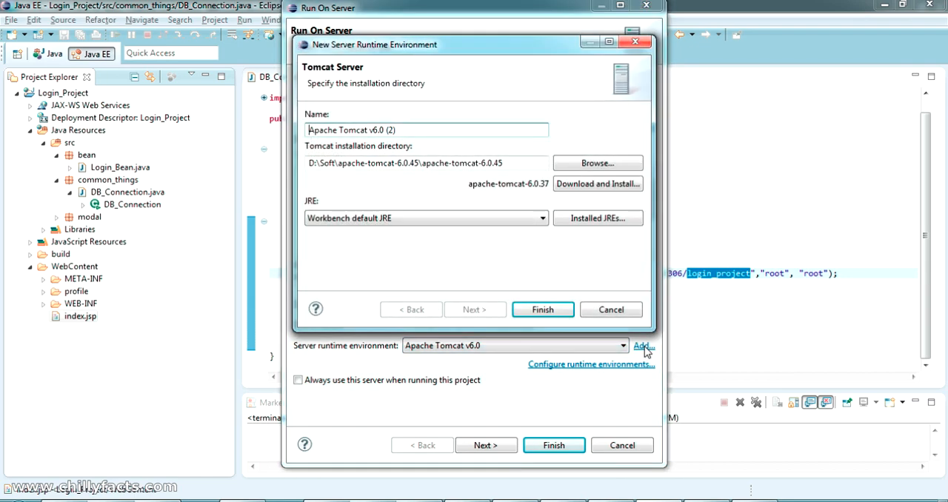
left_click(611, 310)
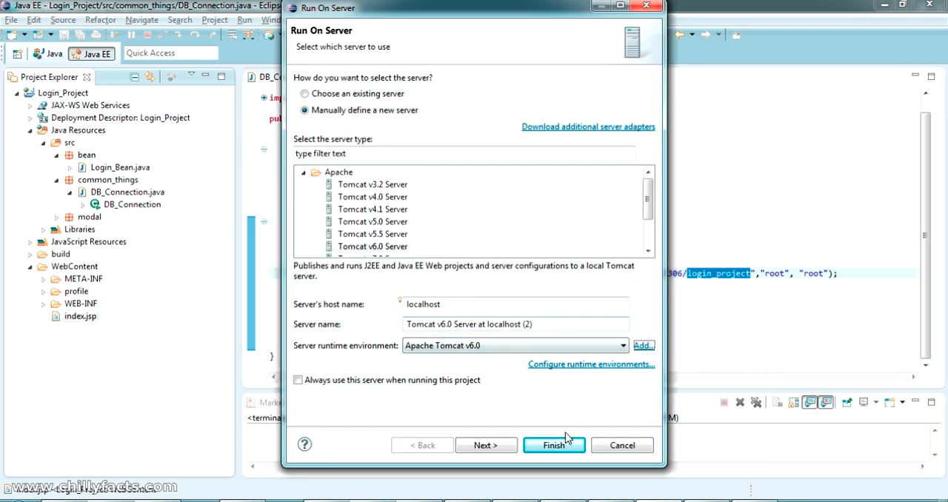
left_click(552, 446)
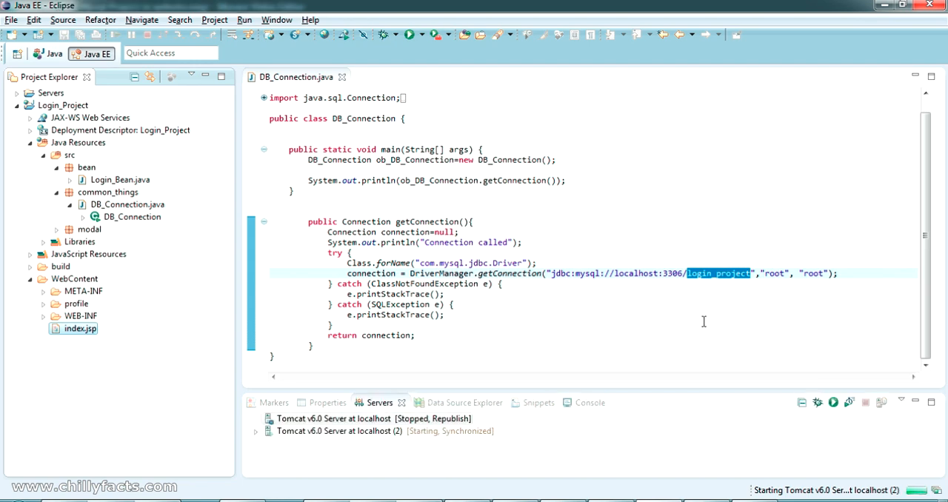
left_click(409, 81)
right_click(409, 81)
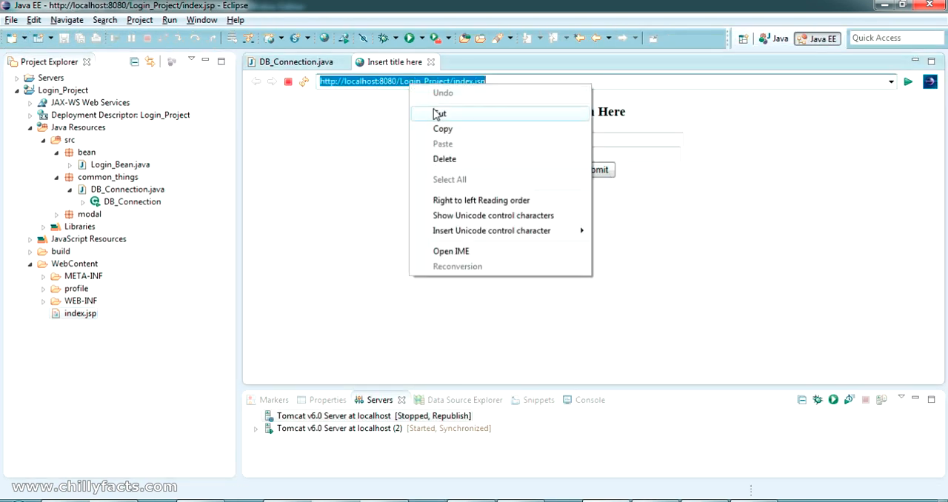
left_click(441, 113)
right_click(184, 496)
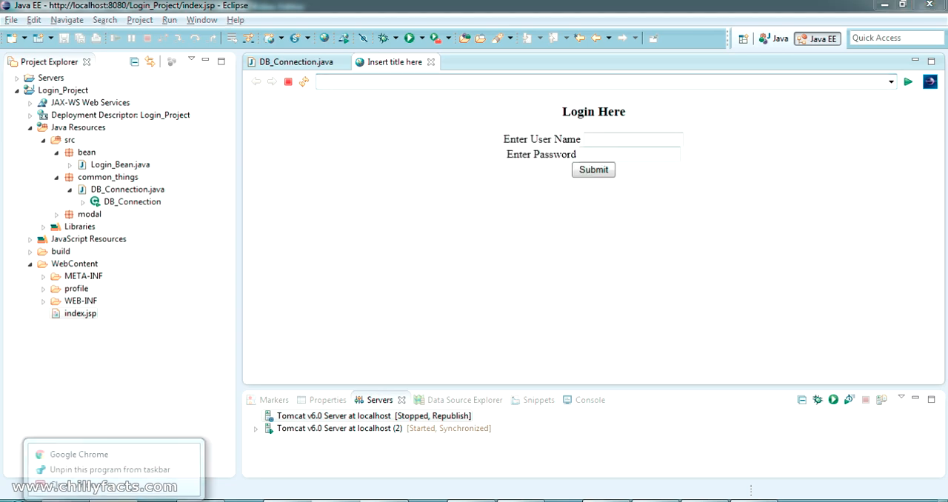
left_click(112, 444)
key("ctrl+v")
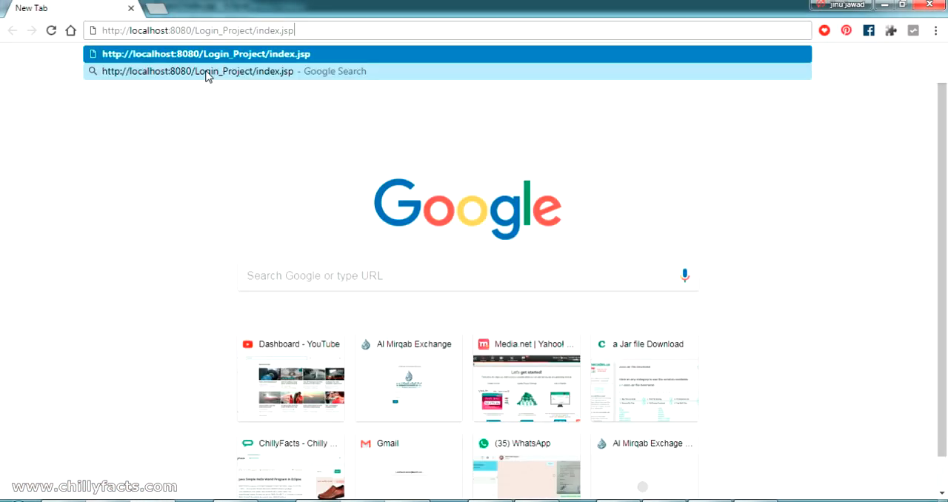
key("Return")
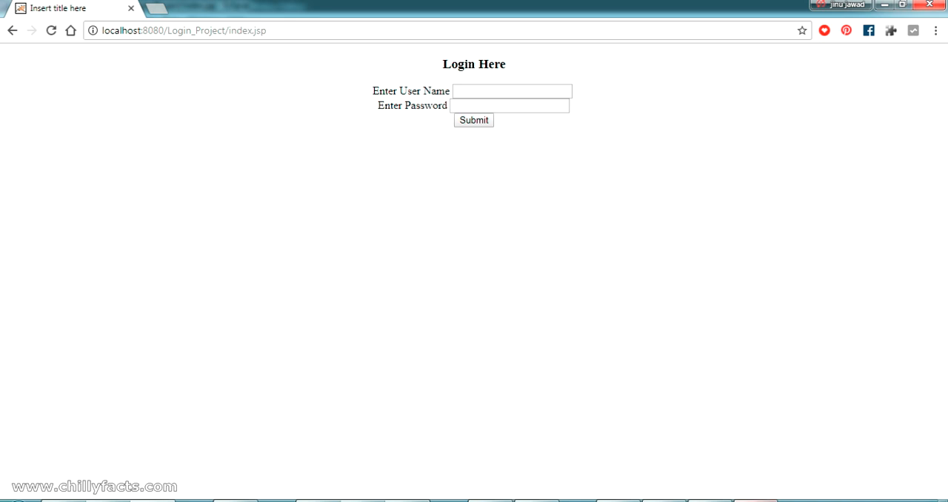
Switch to HeidiSQL and examine the user_name and password values in the second row of the admin table
key("alt+Tab")
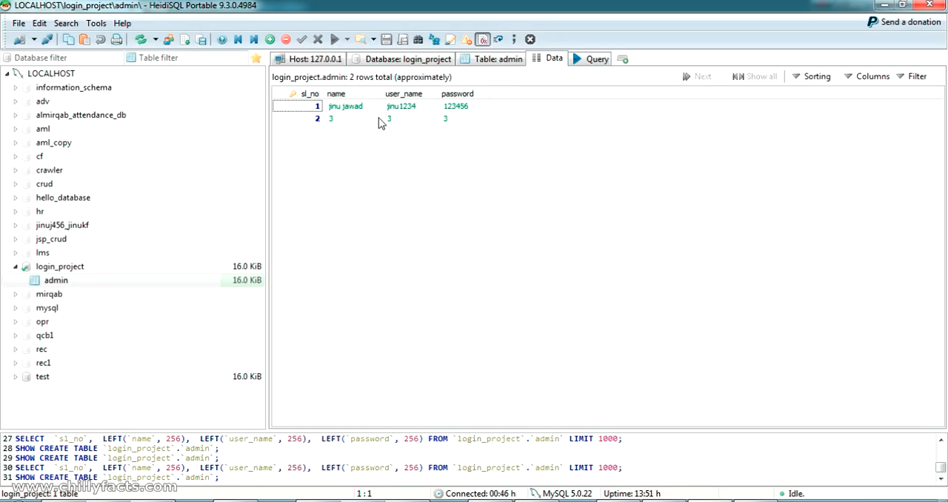
left_click(388, 118)
left_click(444, 123)
Switch to Chrome, log in with user name 3 and the account password, and go back one page
key("alt+Tab")
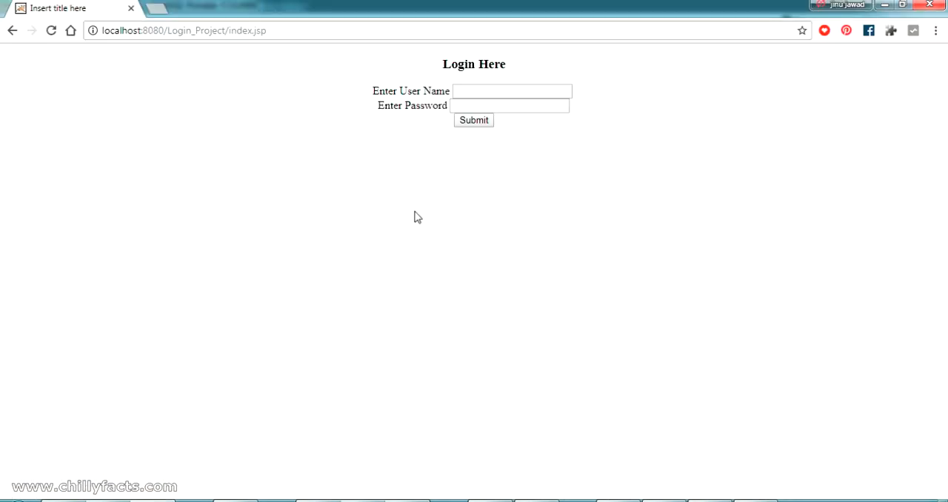
left_click(486, 88)
type("3")
left_click(479, 106)
type("3")
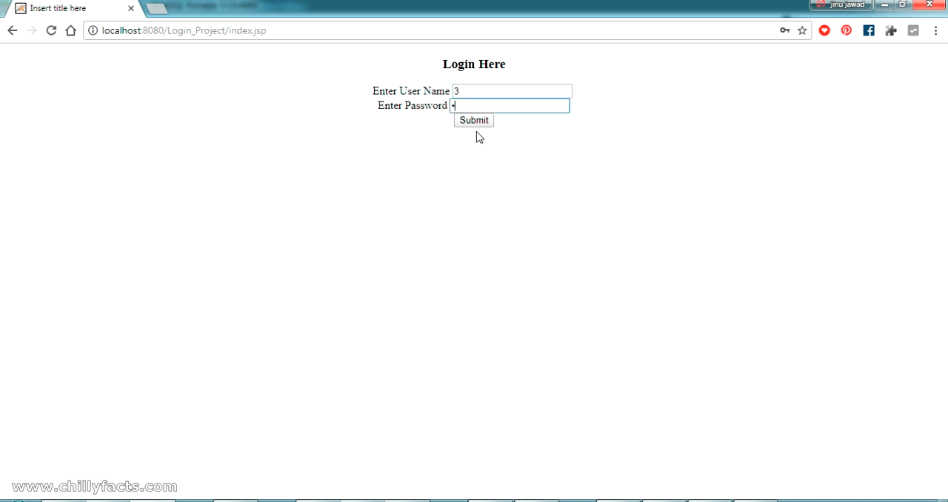
left_click(476, 120)
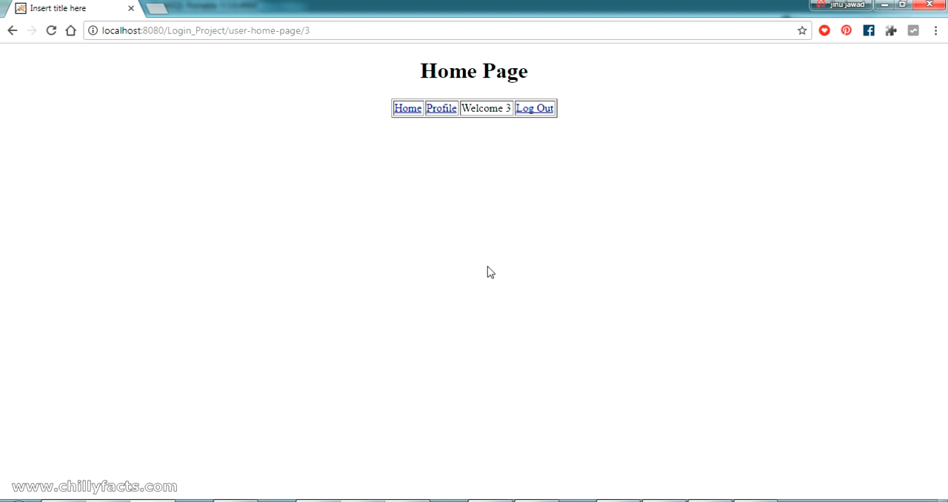
key("alt+Left")
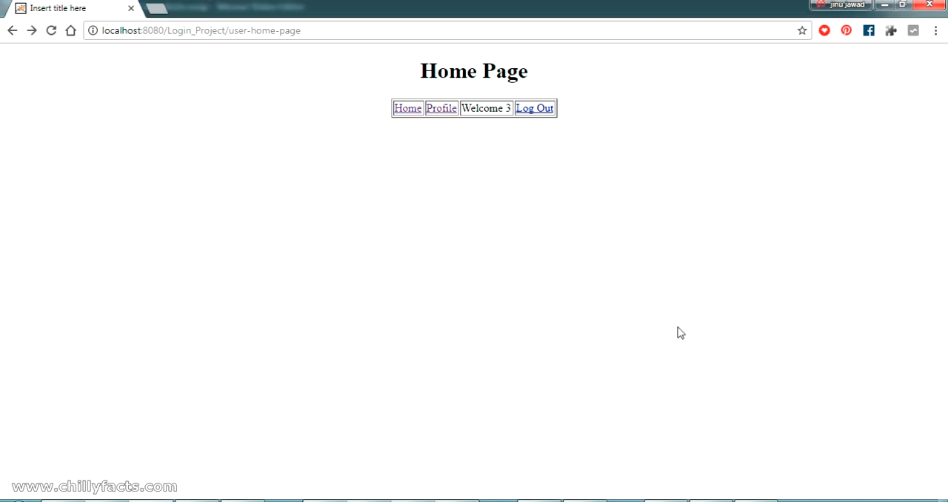
Switch to Eclipse, collapse the src and view folders of Login_Project and refresh the project
key("alt+Tab")
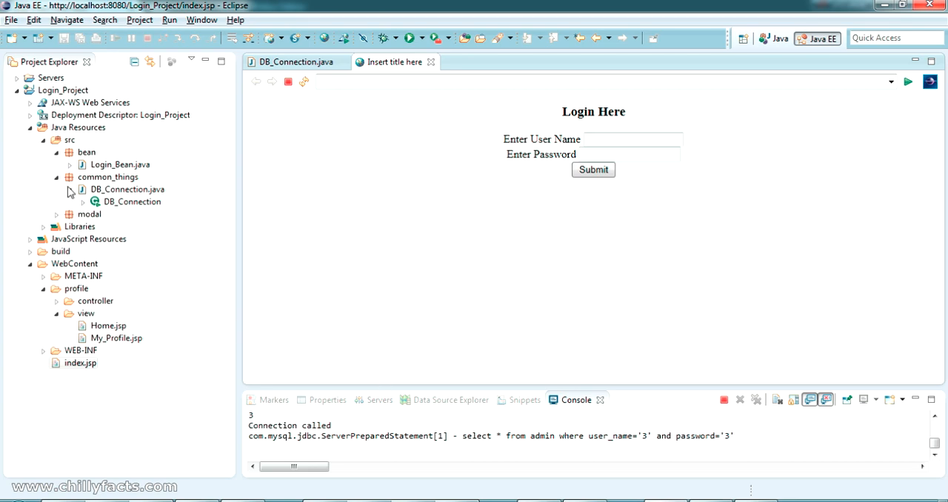
left_click(56, 152)
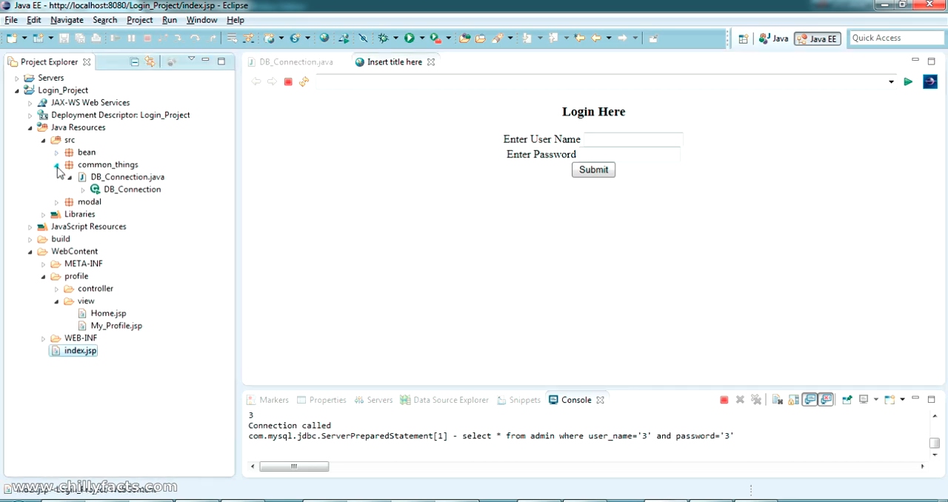
left_click(56, 165)
left_click(43, 140)
left_click(57, 239)
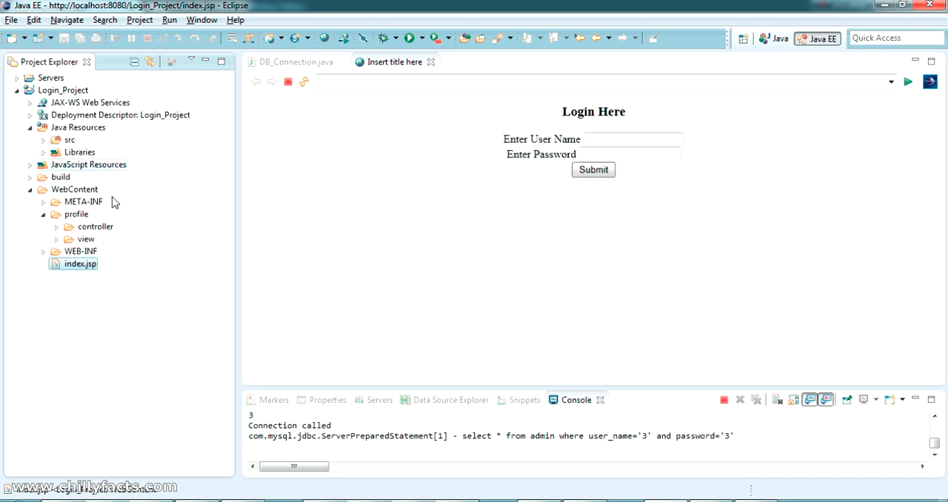
right_click(60, 90)
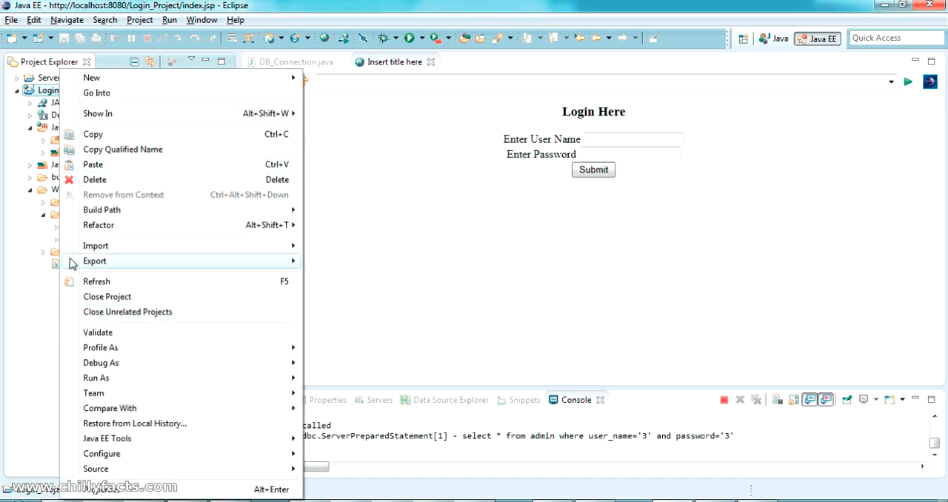
left_click(107, 281)
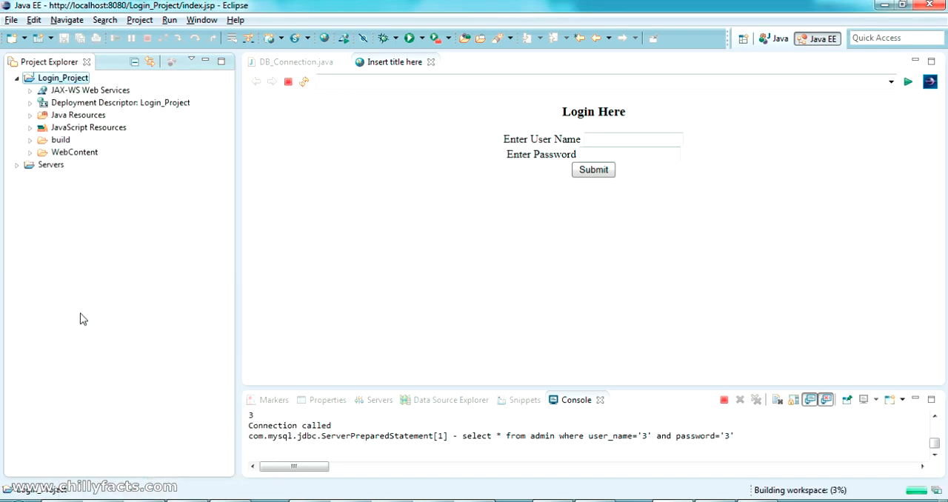
Expand WebContent, look into its login_form_css folder and reload the login page in the built-in browser
left_click(31, 152)
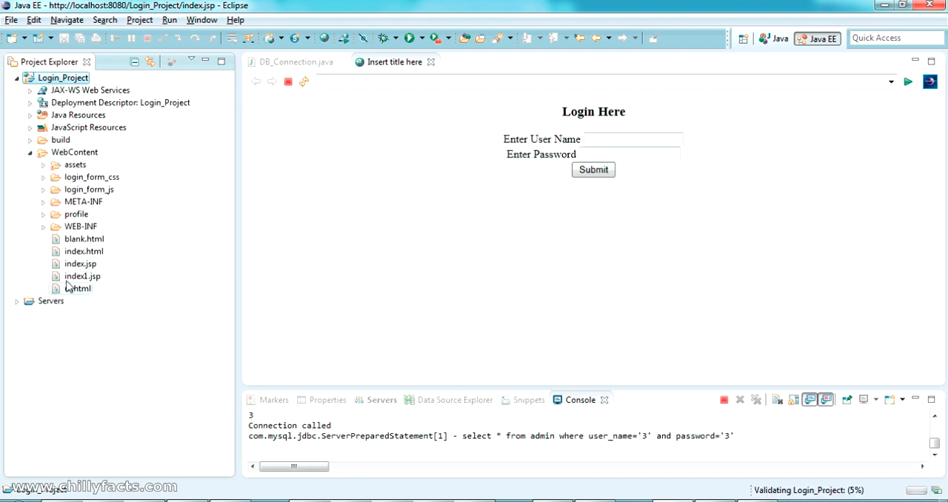
left_click(43, 177)
left_click(43, 178)
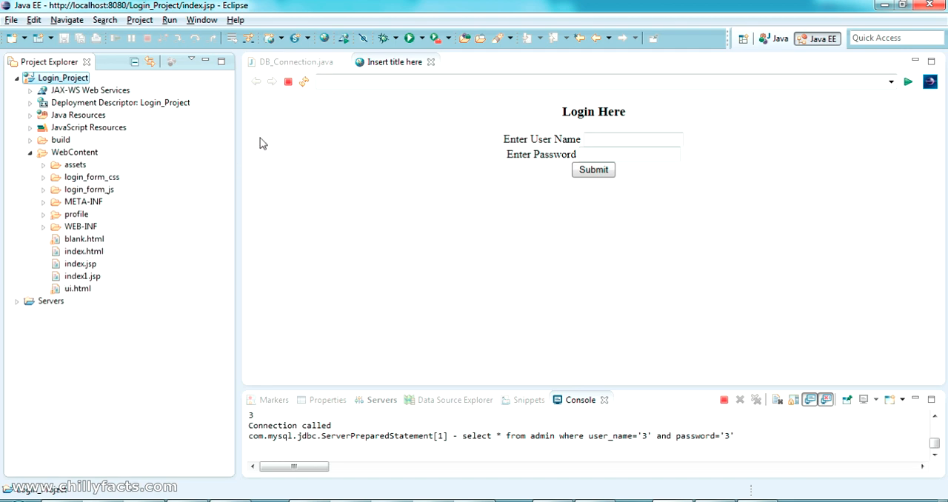
left_click(304, 83)
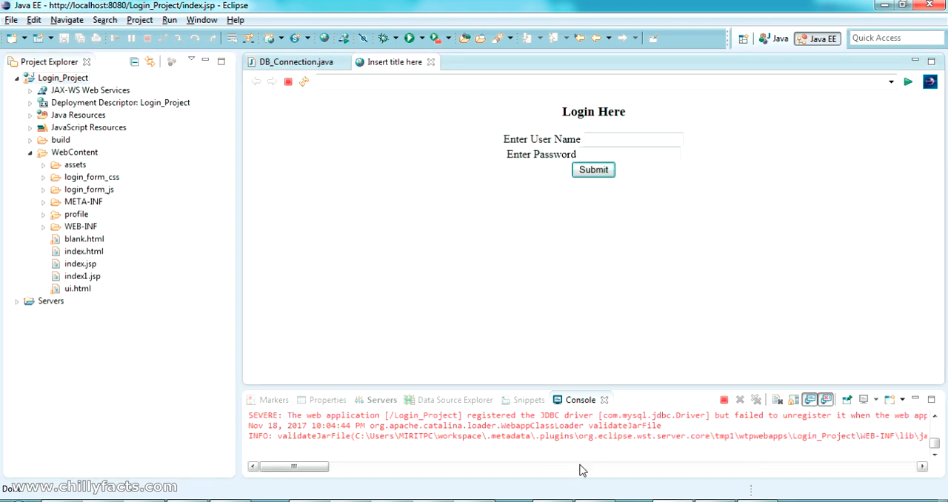
Run index.jsp on the existing Tomcat v6.0 Server at localhost (2) and always use this server for the project
right_click(78, 265)
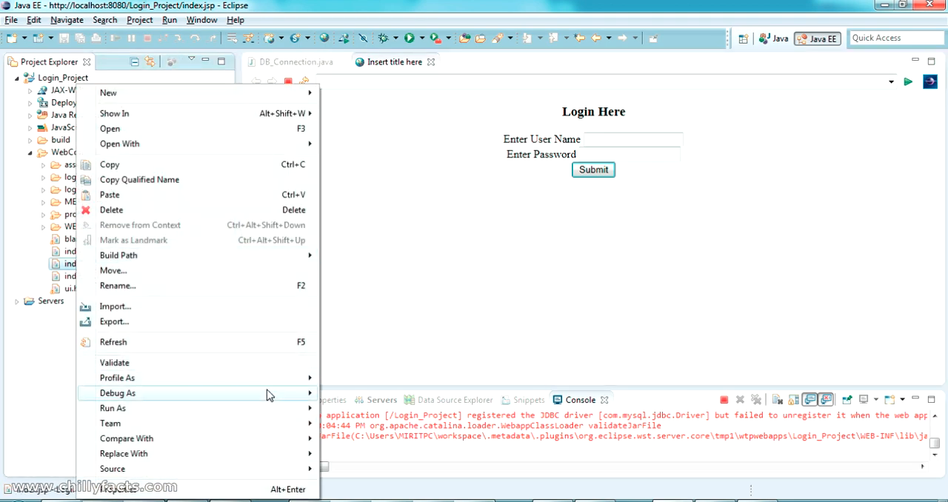
mouse_move(295, 412)
left_click(354, 412)
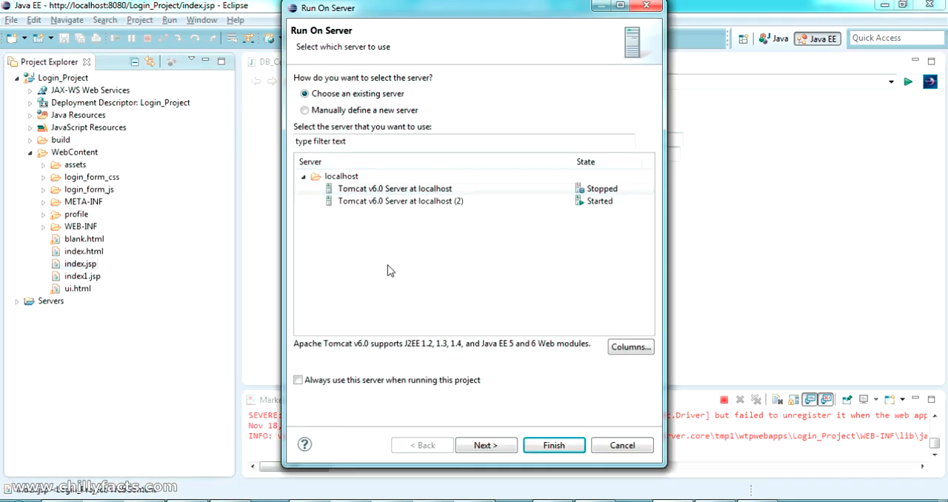
left_click(452, 202)
left_click(297, 379)
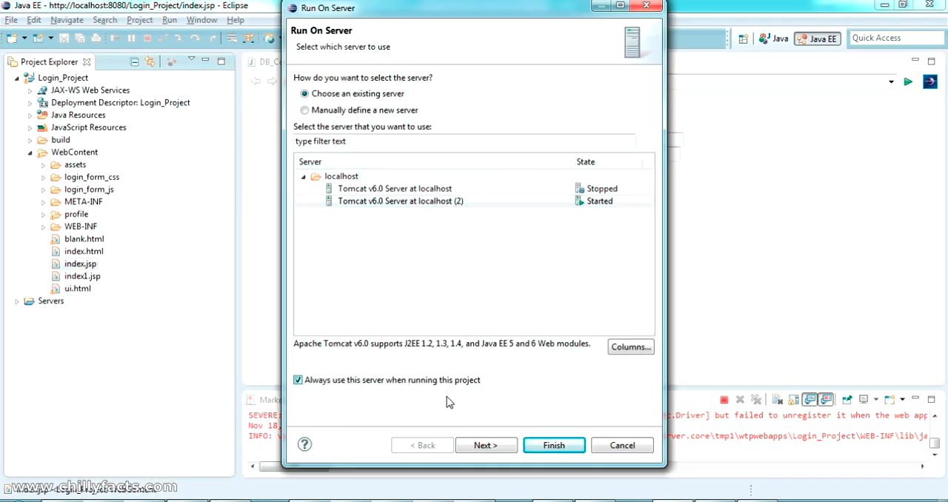
left_click(553, 446)
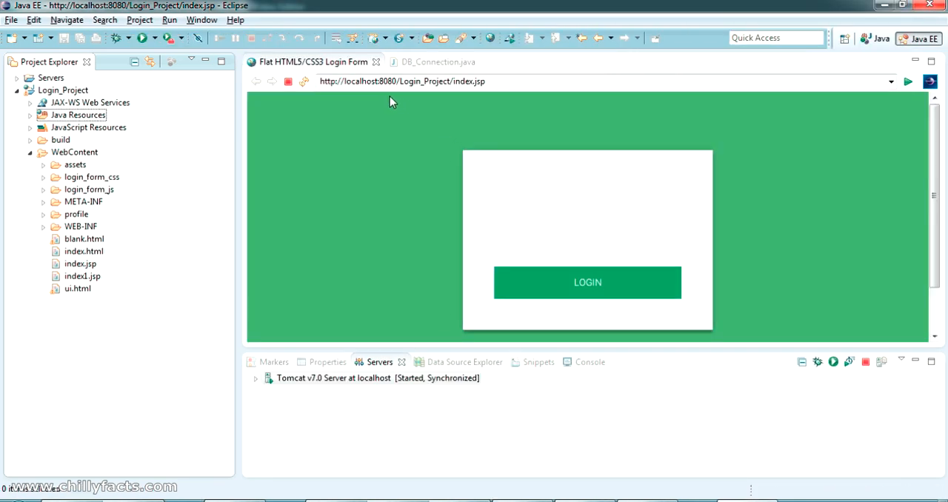
Copy the address of the green login page from Eclipse's built-in browser and load it in Chrome
left_click(365, 81)
right_click(364, 80)
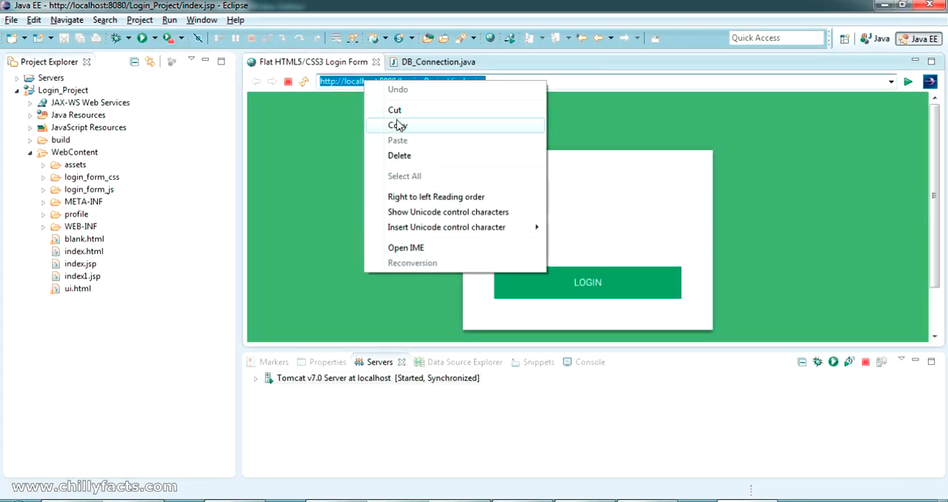
left_click(397, 125)
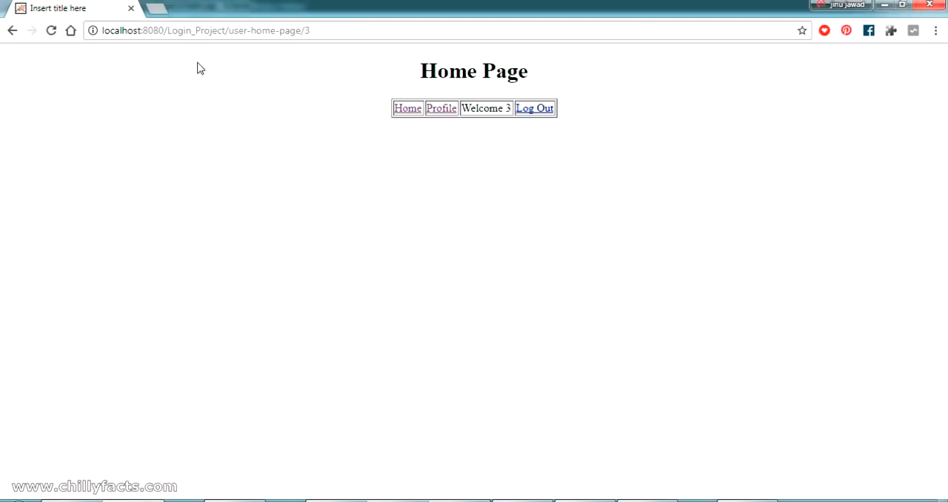
right_click(184, 27)
left_click(239, 112)
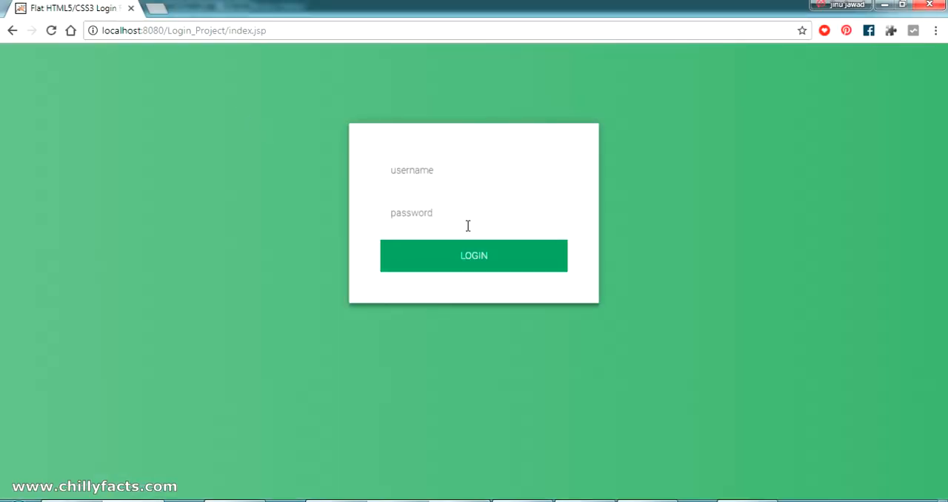
Log in on the local login page with username 3 and the account password
left_click(453, 174)
type("jinu jawad")
left_click(602, 224)
left_click_drag(440, 174, 284, 167)
left_click(469, 223)
type("3")
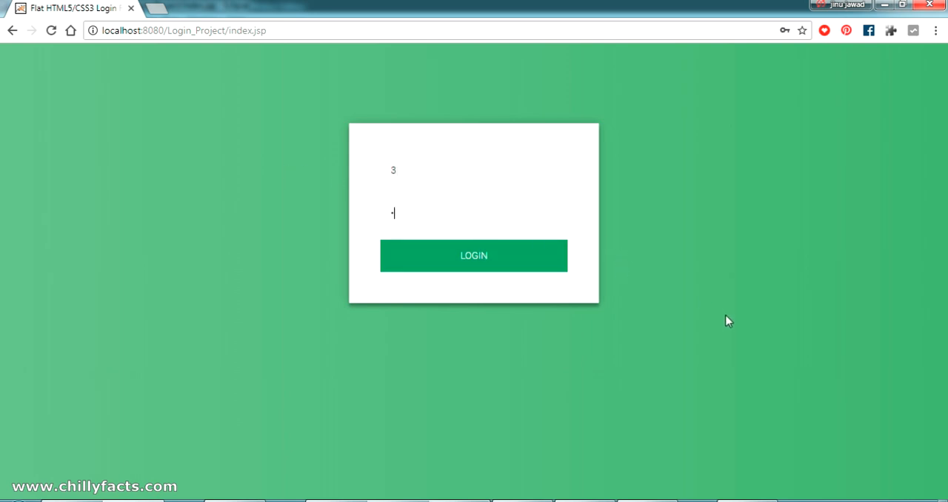
left_click(485, 264)
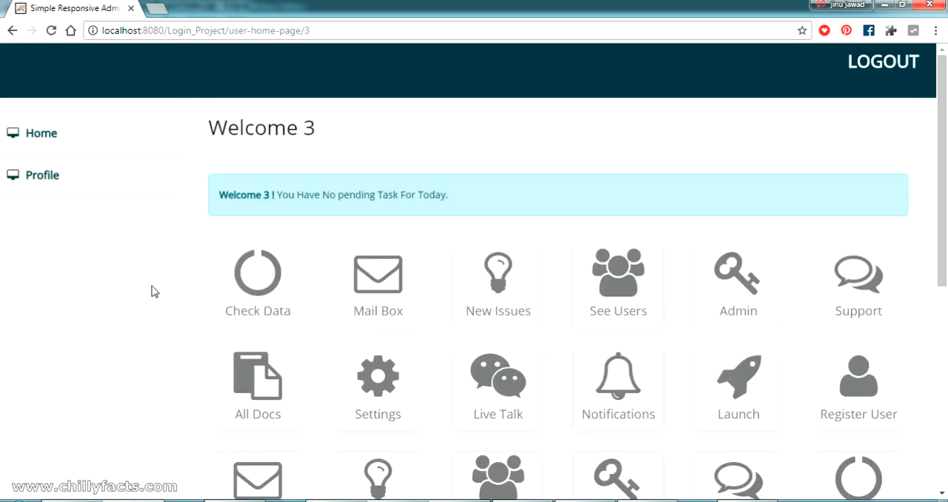
Look over the user home page, open the Profile page, return to Home and log out
scroll(581, 378, "down", 5)
scroll(577, 393, "up", 5)
left_click(51, 177)
left_click_drag(281, 31, 242, 30)
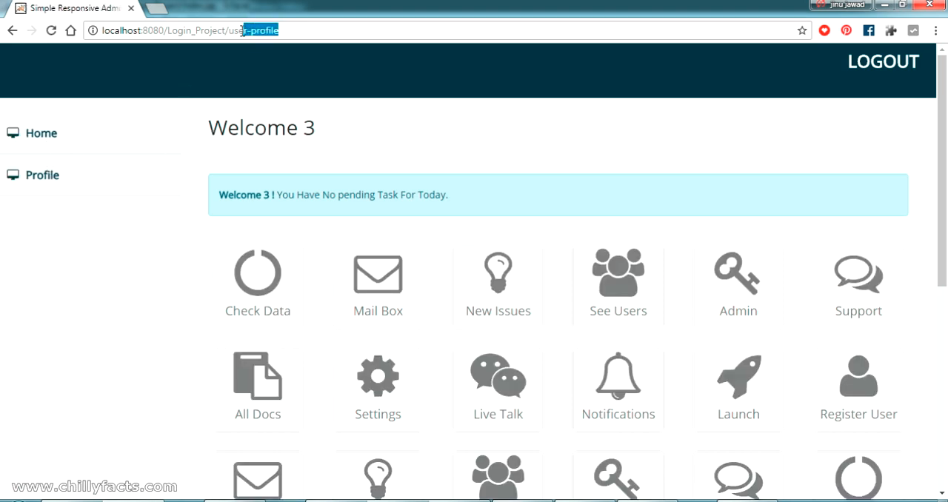
left_click(32, 137)
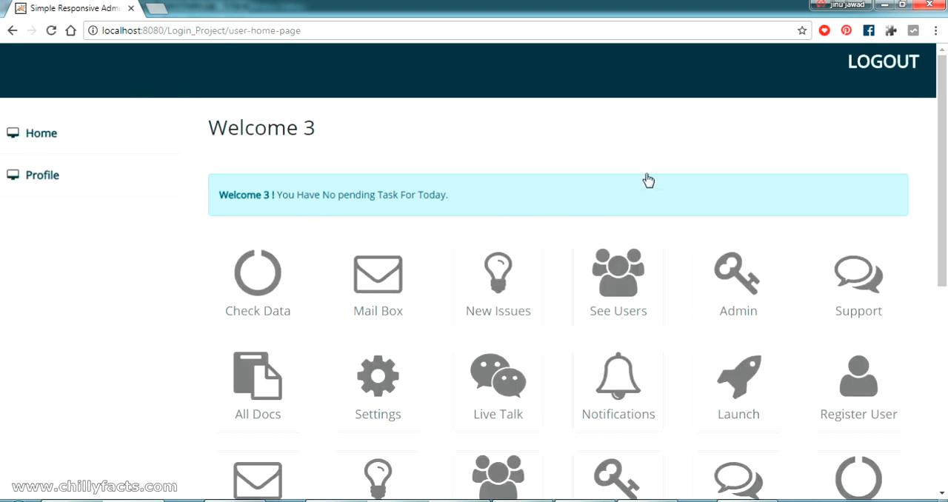
left_click(881, 68)
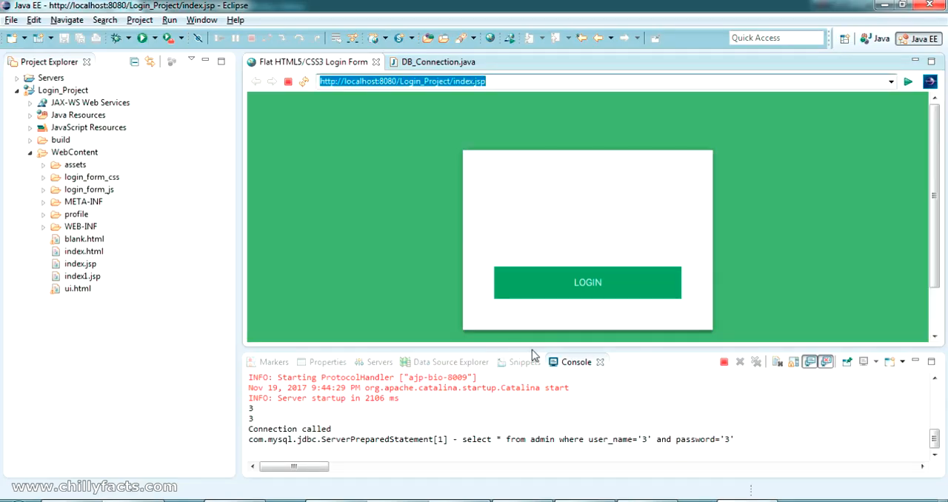
Switch to Eclipse, enlarge the Console and examine the select query logged for the login
left_click_drag(564, 351, 577, 212)
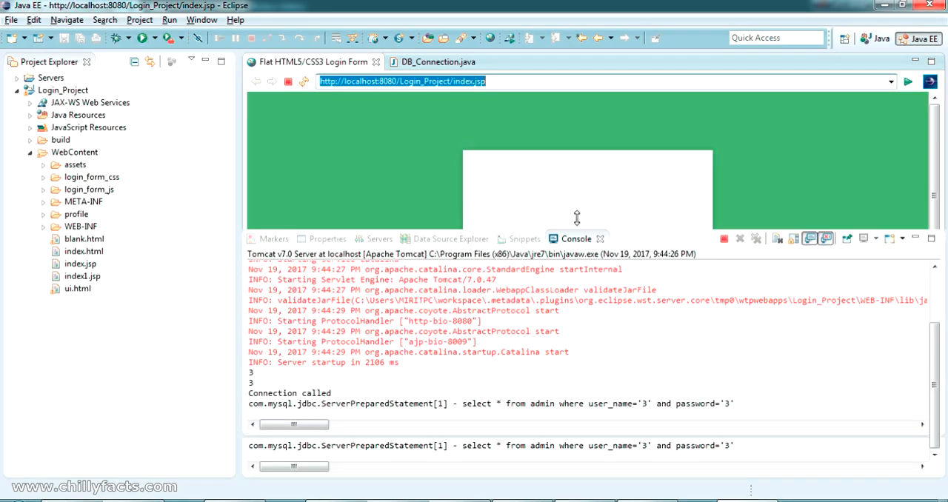
left_click_drag(743, 442, 469, 445)
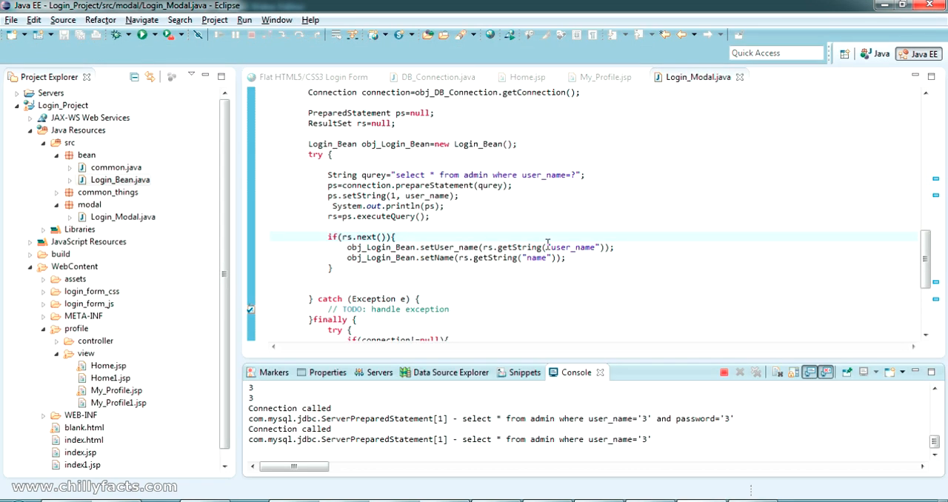
left_click(547, 245)
scroll(548, 246, "up", 6)
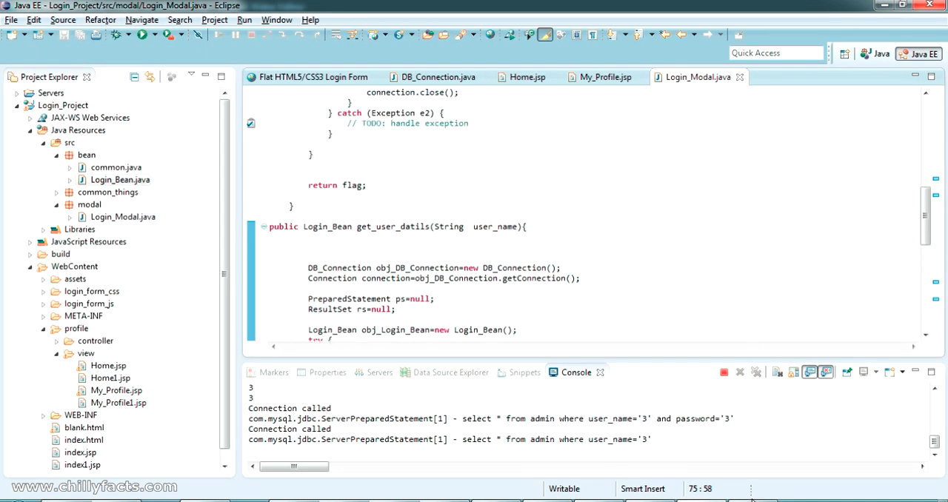
Switch to HeidiSQL and check the user_name of the first record in login_project's admin table
left_click(752, 501)
left_click(549, 59)
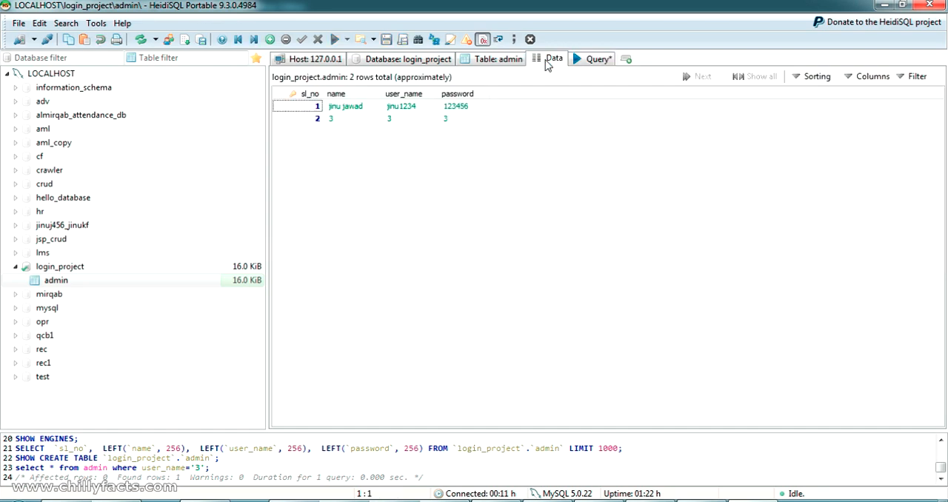
left_click(406, 110)
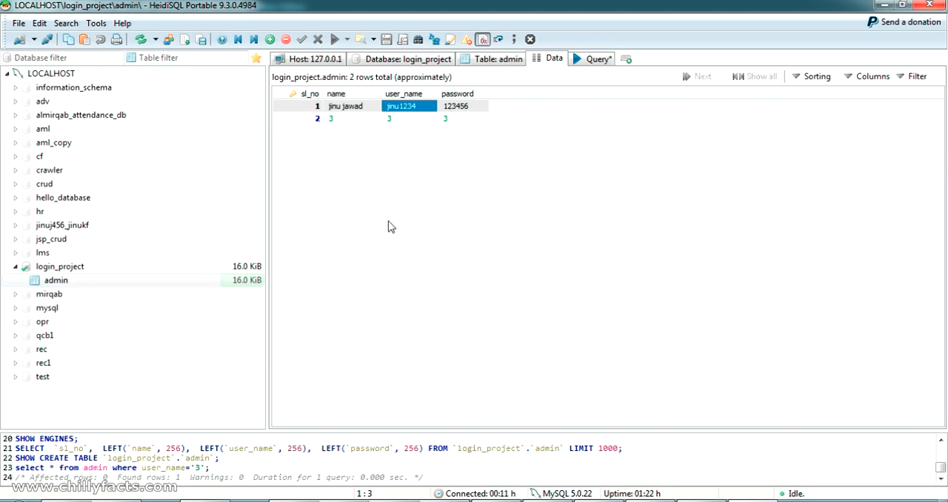
Switch to Chrome and log in with the username and password of the admin table's first record
left_click(126, 500)
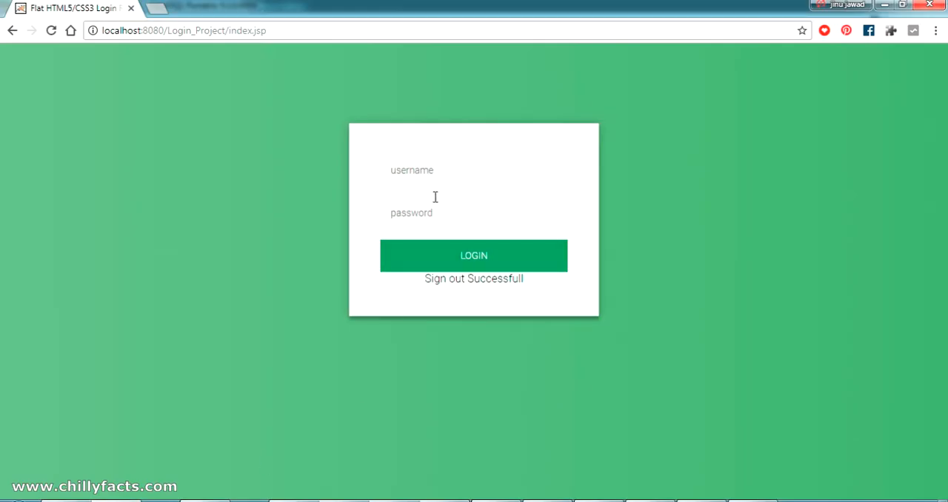
type("jinu1212")
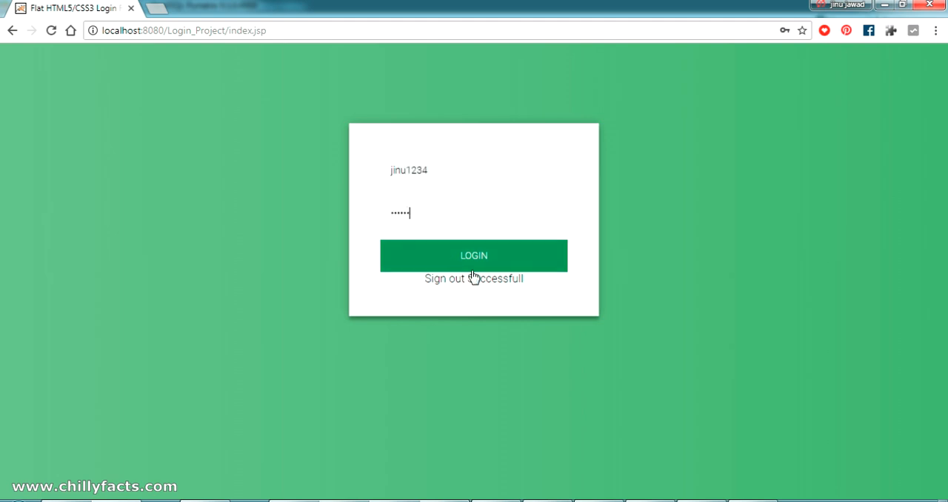
left_click(485, 255)
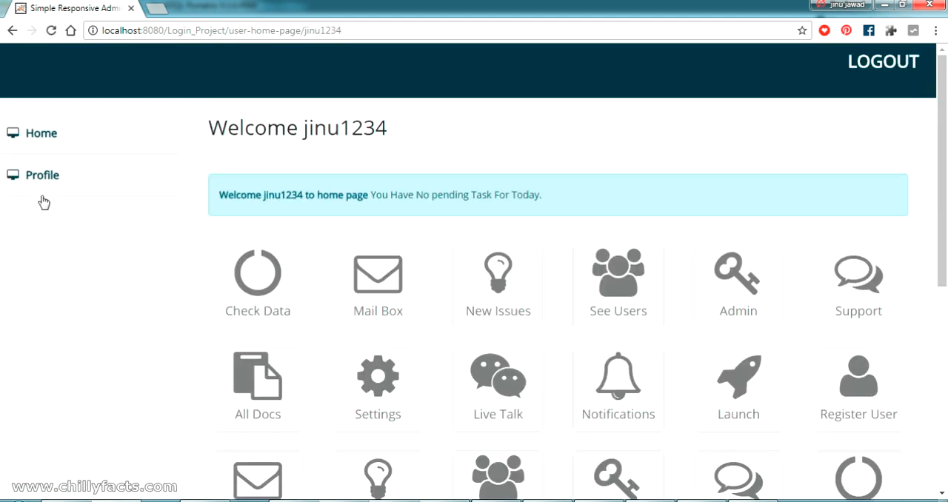
Open the Profile page and compare its name and user name with the admin table in HeidiSQL
left_click_drag(228, 195, 286, 194)
left_click(286, 195)
left_click(41, 179)
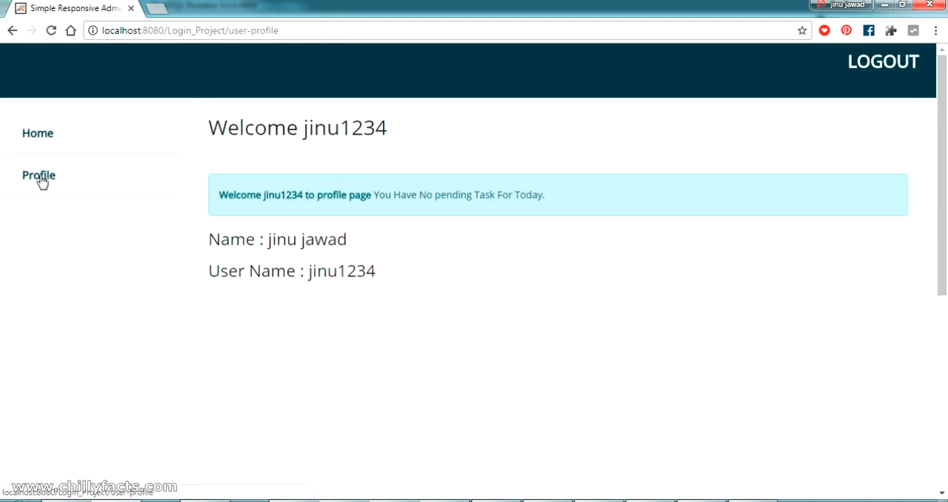
left_click_drag(215, 239, 348, 238)
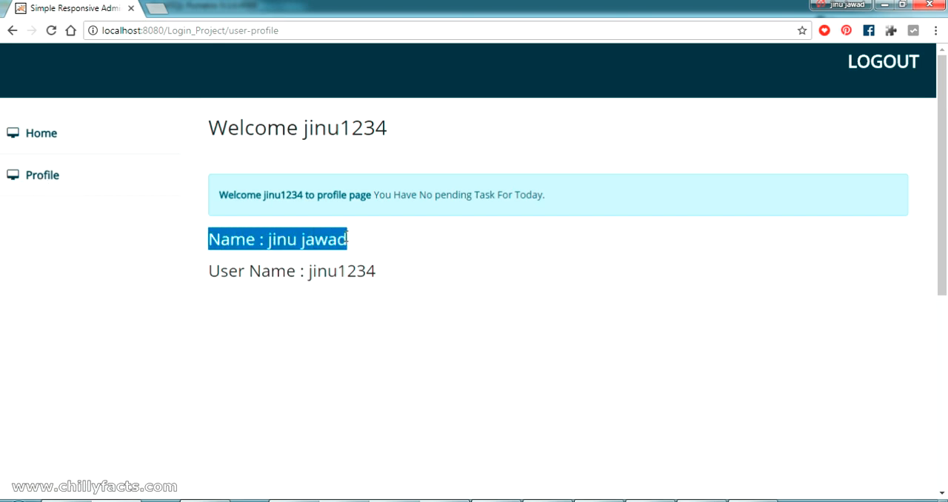
left_click_drag(400, 278, 354, 279)
left_click(184, 281)
left_click(764, 499)
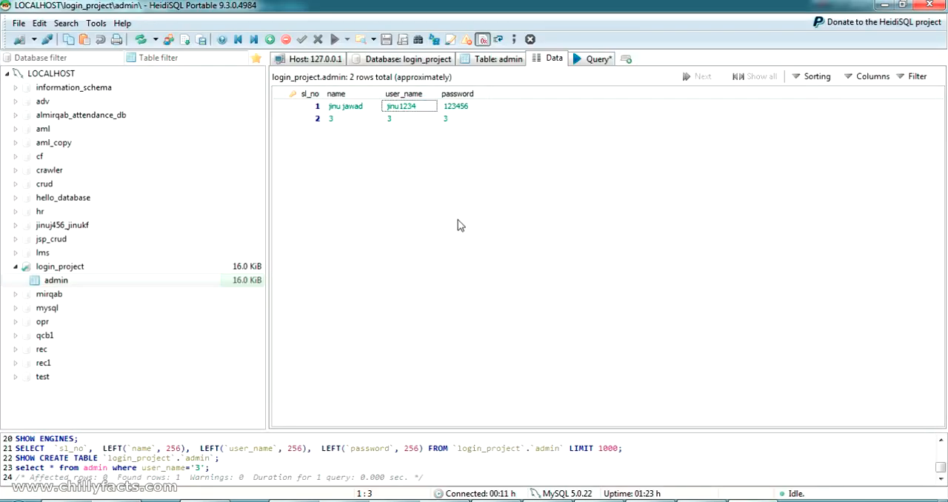
Switch to Eclipse and review get_user_datils in Login_Modal.java and the code calling it in My_Profile.jsp
left_click(638, 500)
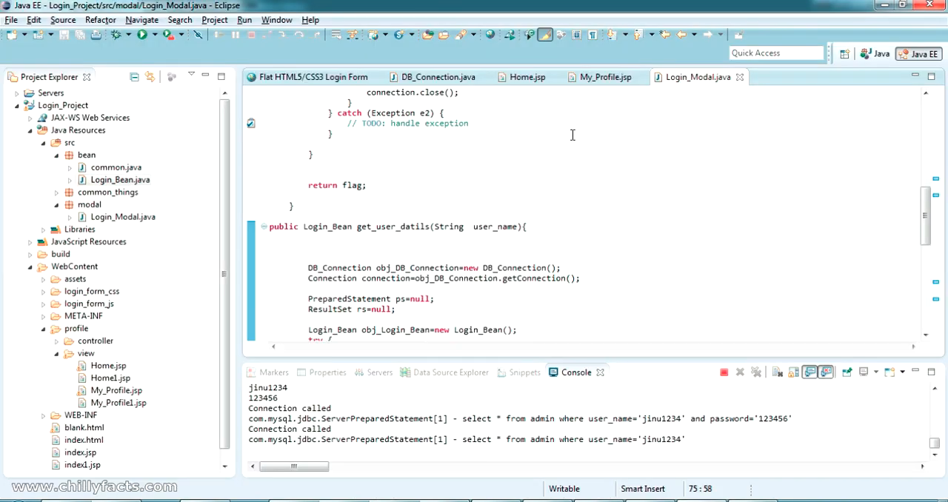
left_click(605, 235)
scroll(556, 273, "down", 6)
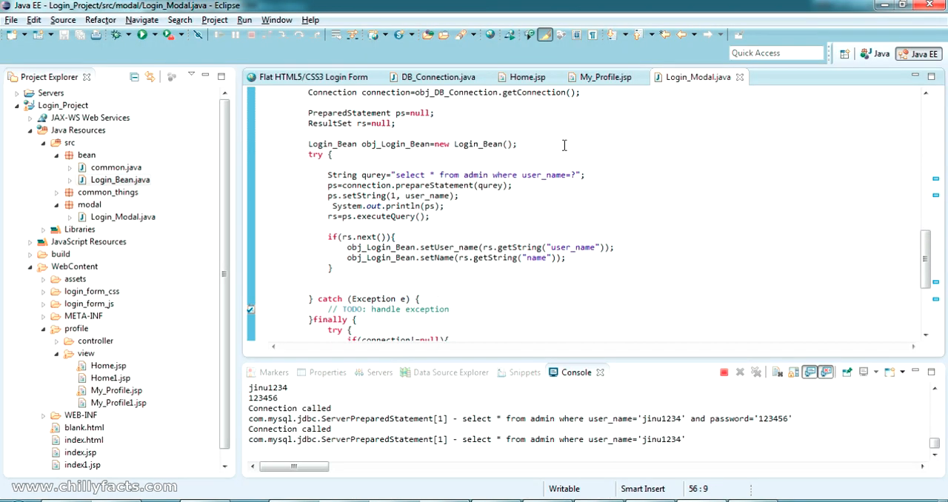
left_click(604, 77)
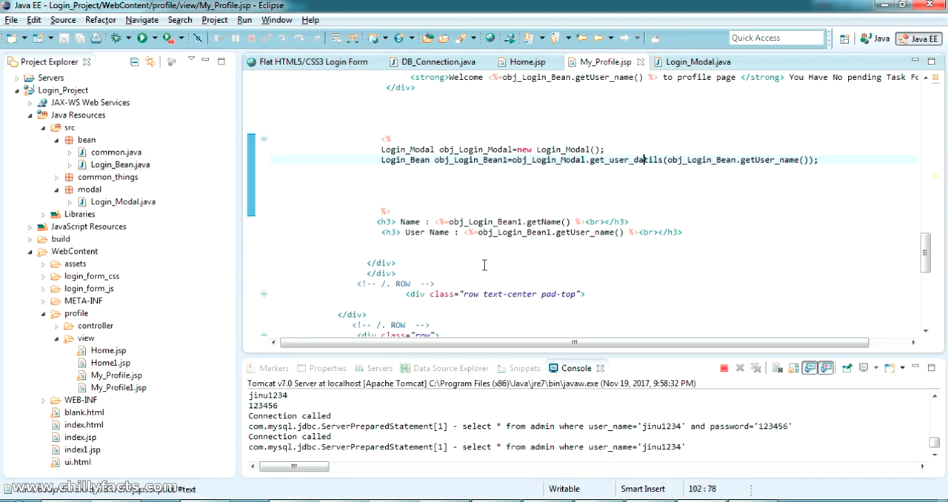
left_click_drag(382, 150, 383, 252)
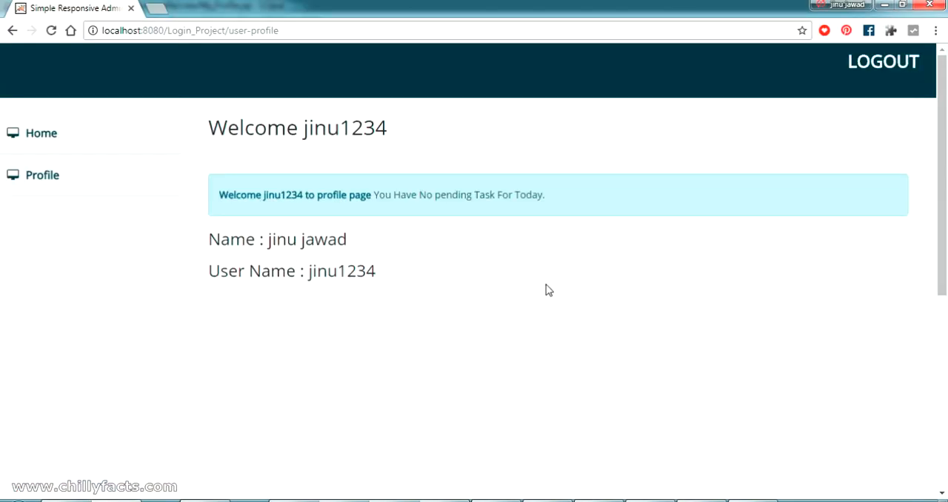
Load keralafacts.com in a new Chrome tab, browse its home page and open the Tourist places in Kerala article
left_click(164, 7)
type("kera")
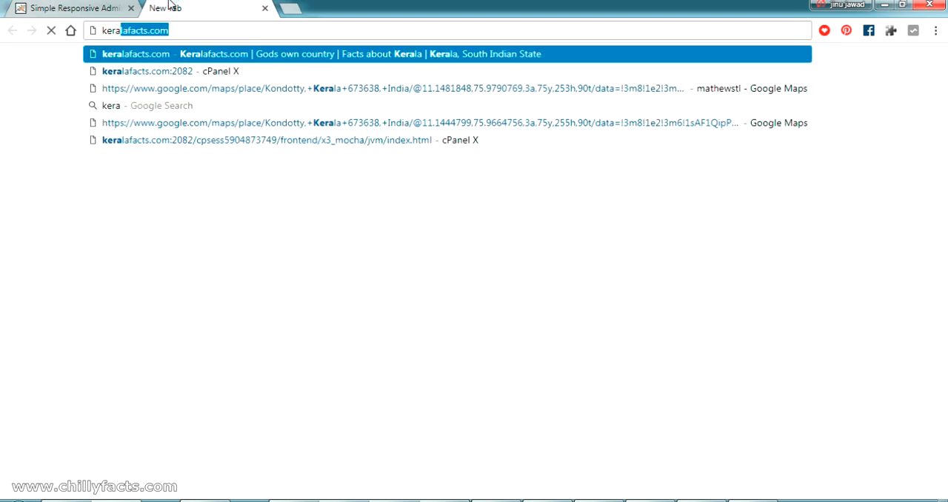
key("Return")
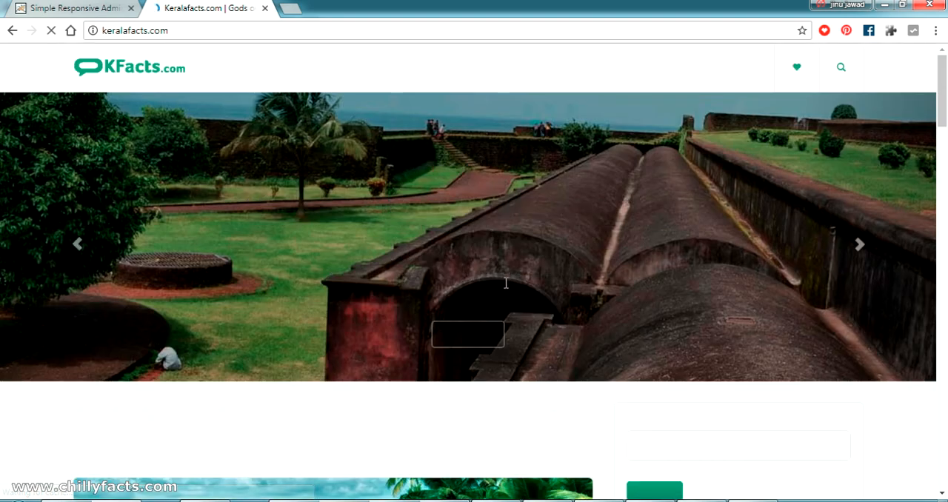
scroll(258, 185, "down", 4)
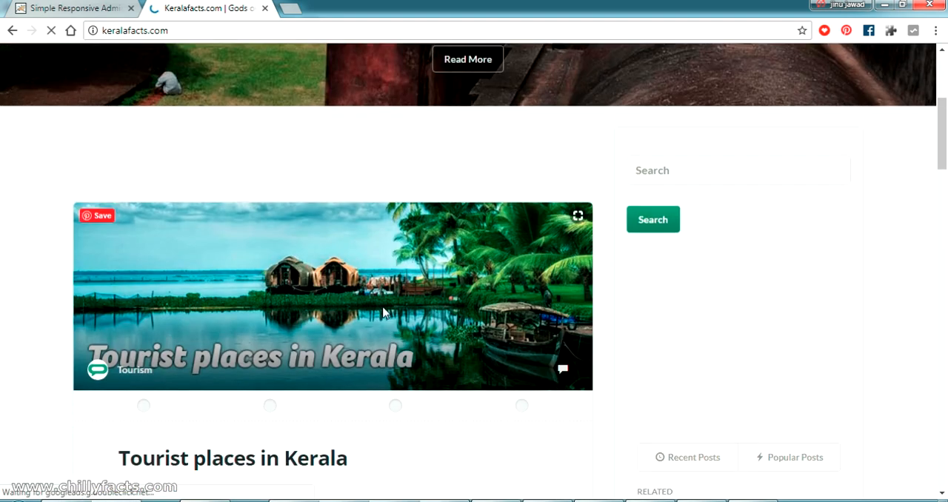
scroll(385, 319, "down", 5)
scroll(416, 341, "up", 8)
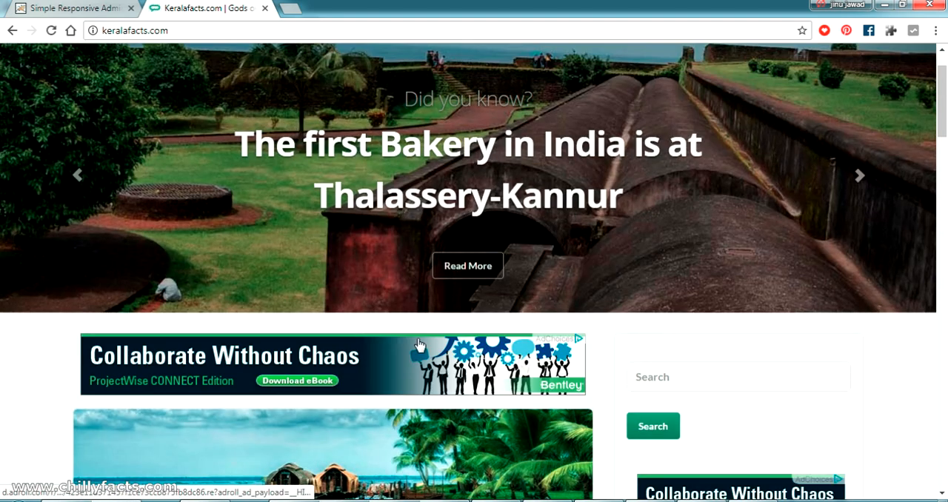
scroll(418, 343, "down", 5)
left_click(302, 262)
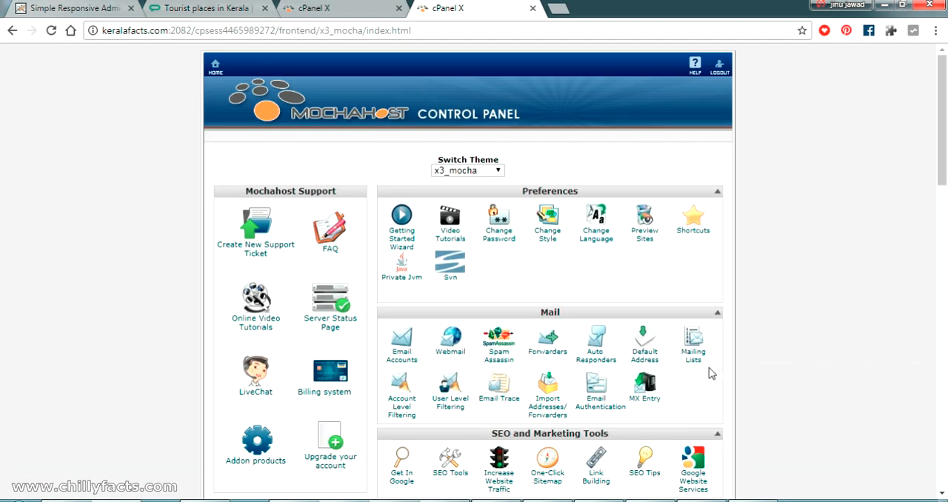
Look through the MochaHost control panel and open its Private Jvm page in a new browser tab
scroll(751, 360, "down", 2)
scroll(751, 360, "up", 2)
scroll(707, 401, "down", 2)
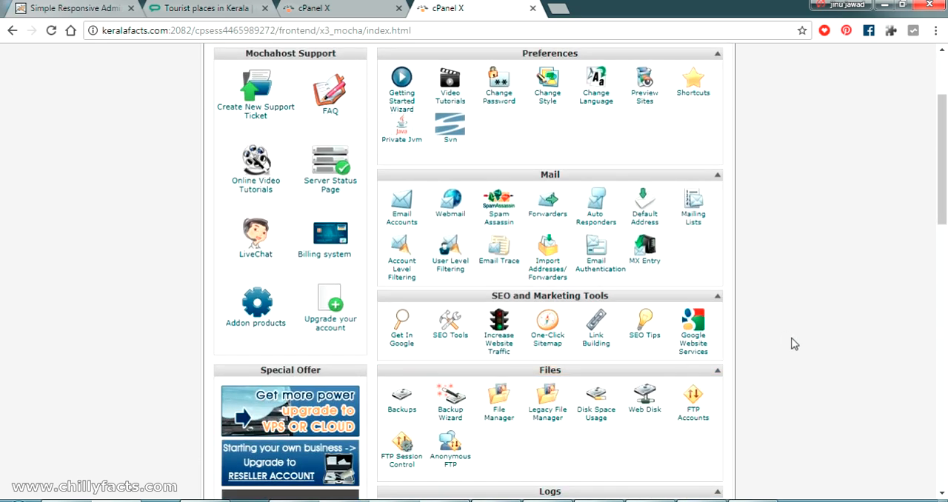
scroll(802, 357, "down", 1)
scroll(843, 355, "up", 2)
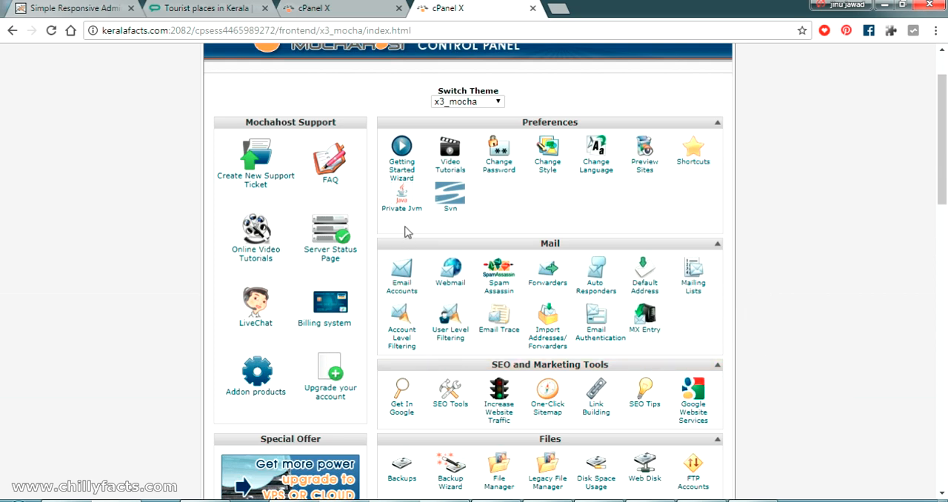
left_click(401, 208)
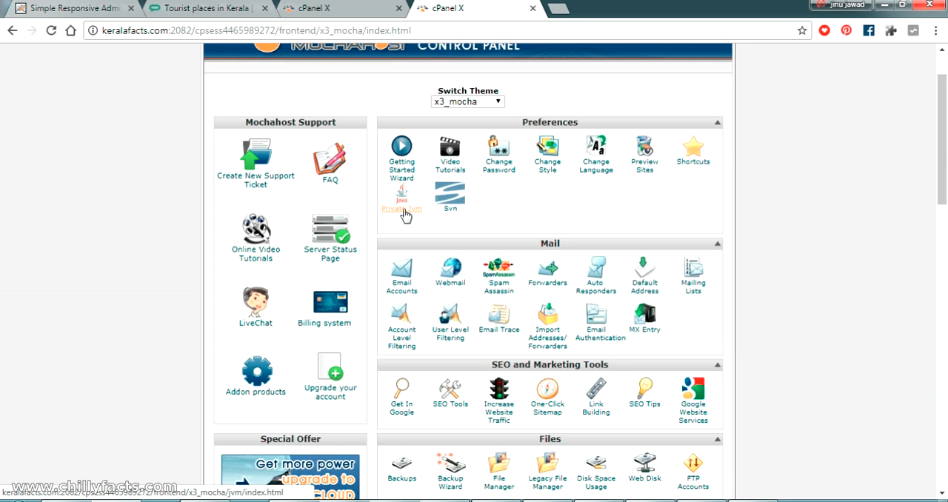
middle_click(406, 214)
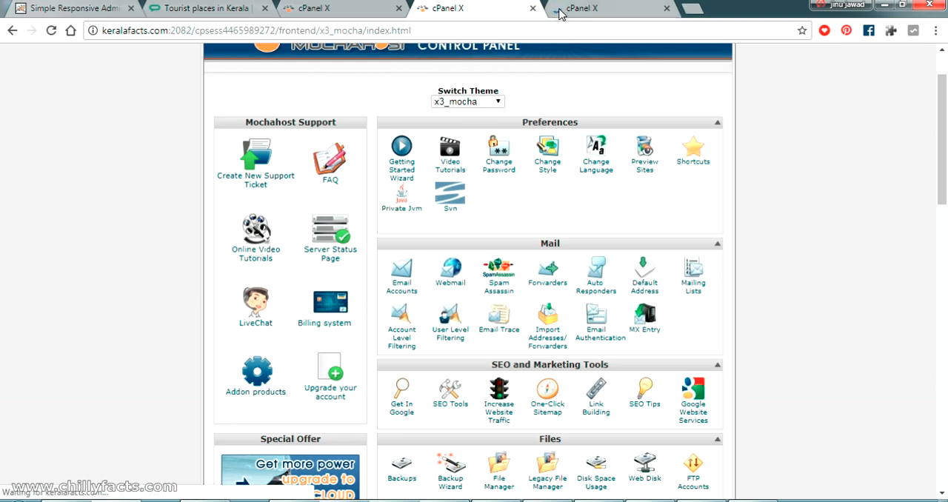
left_click(571, 8)
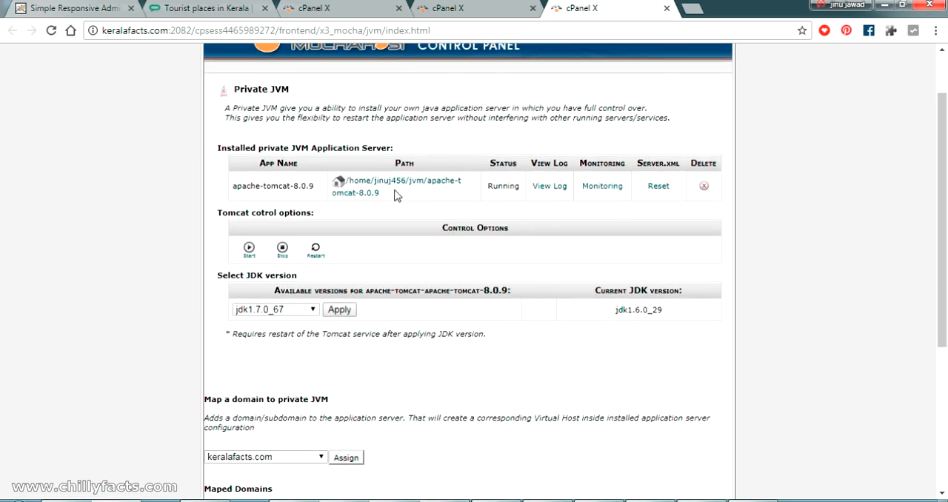
Examine the installed Tomcat server's name and status on the Private JVM page and check the live Kerala site
scroll(522, 371, "down", 1)
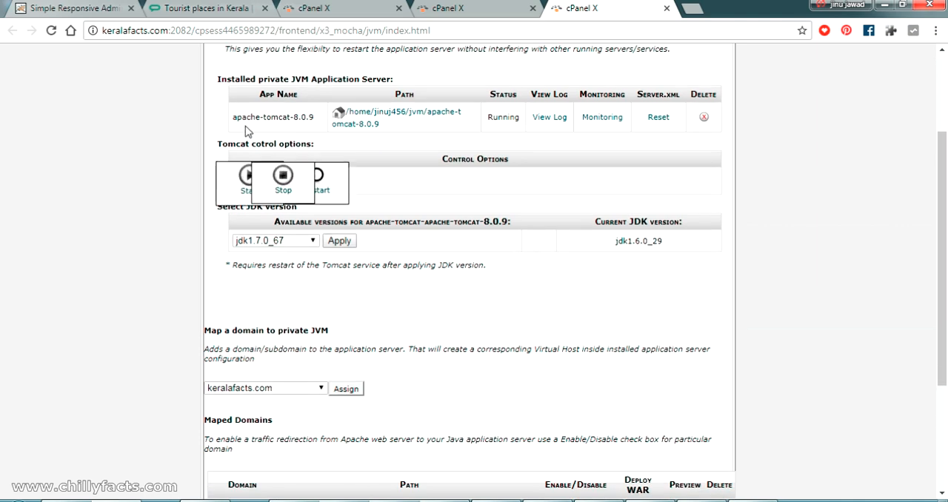
left_click_drag(232, 117, 304, 113)
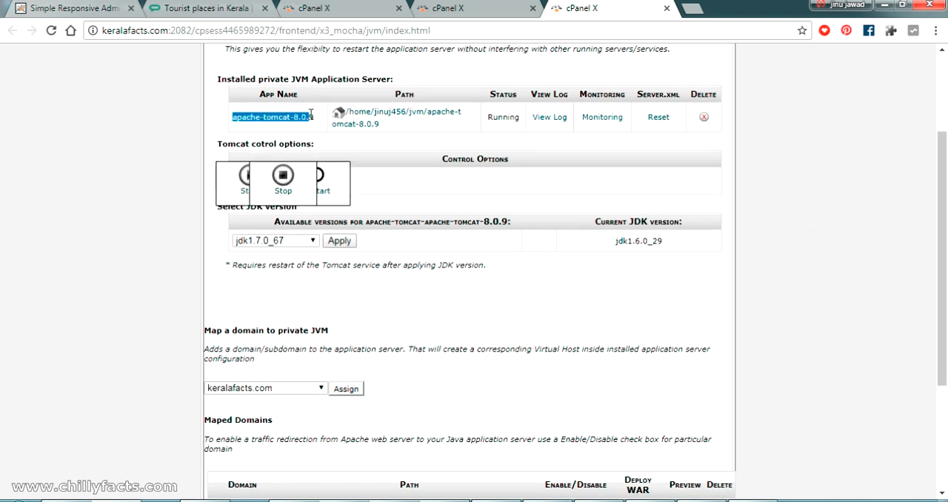
left_click(397, 183)
double_click(504, 117)
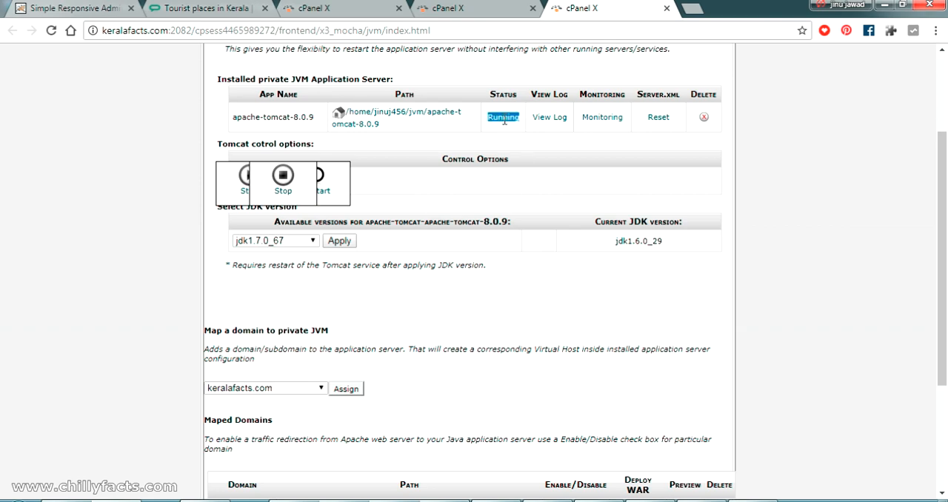
left_click(204, 8)
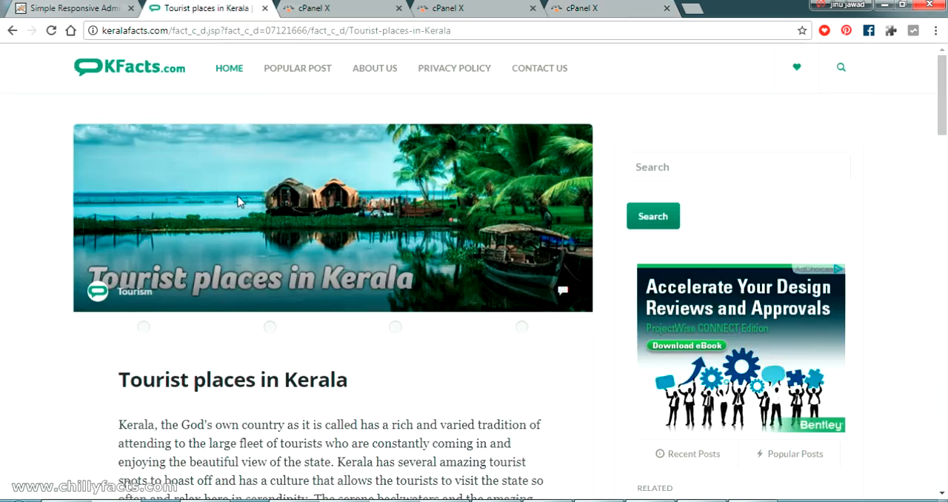
left_click(598, 7)
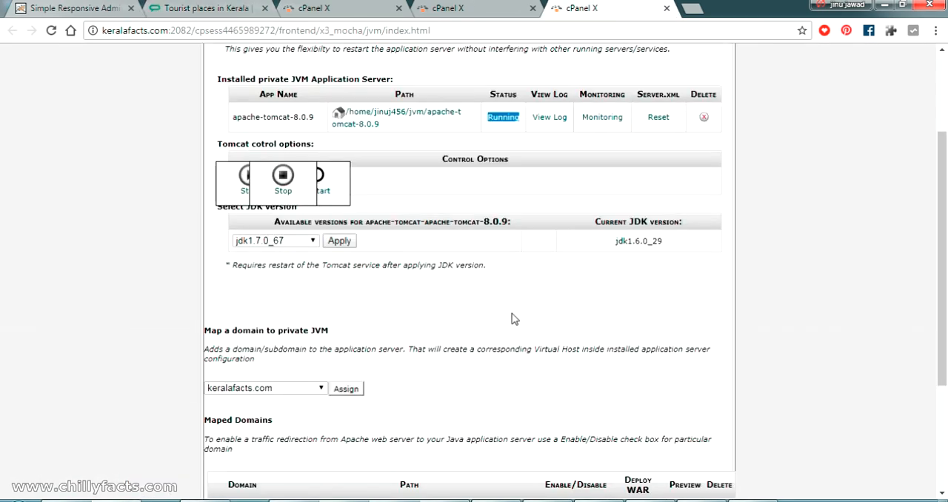
Examine the JDK version, domain mapping and mapped domains sections of the Private JVM page
left_click(517, 318)
scroll(518, 318, "down", 3)
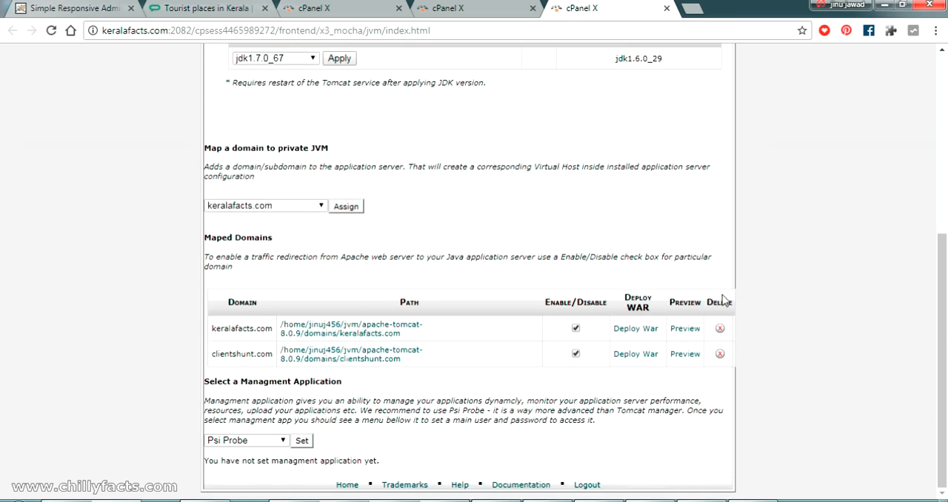
scroll(726, 300, "up", 3)
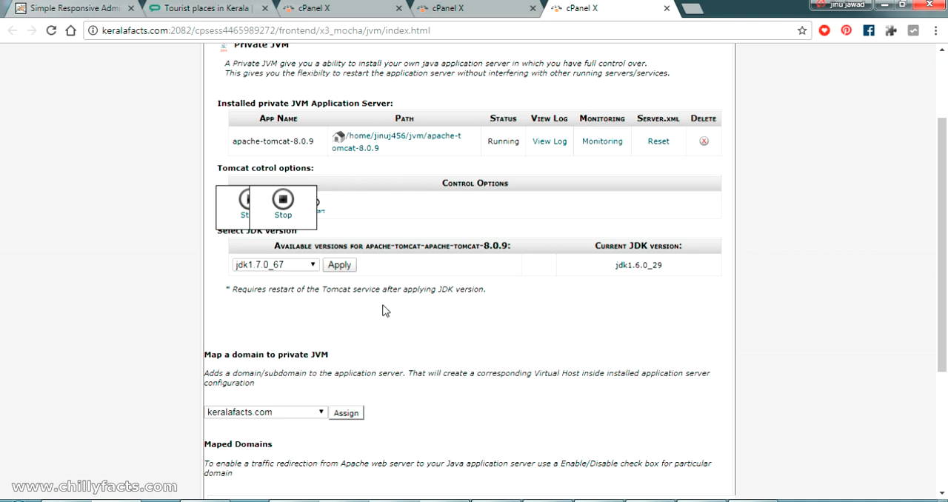
scroll(429, 367, "down", 2)
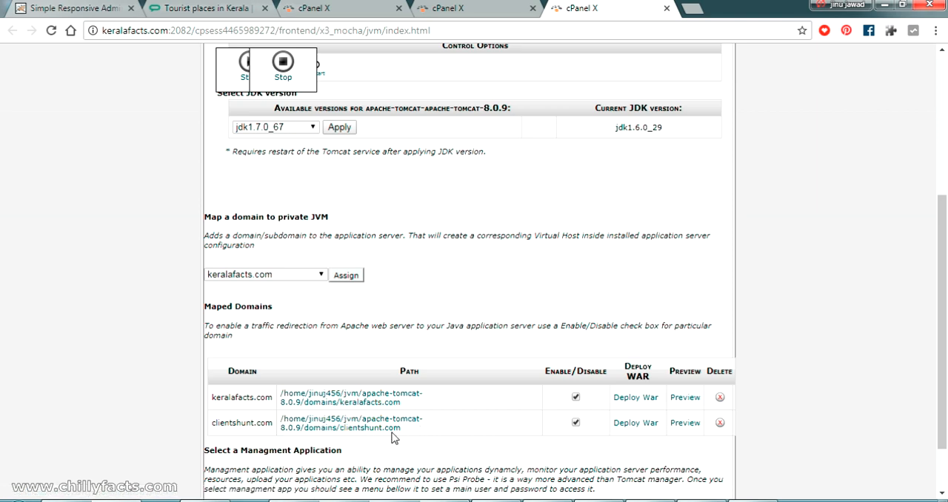
scroll(482, 451, "down", 1)
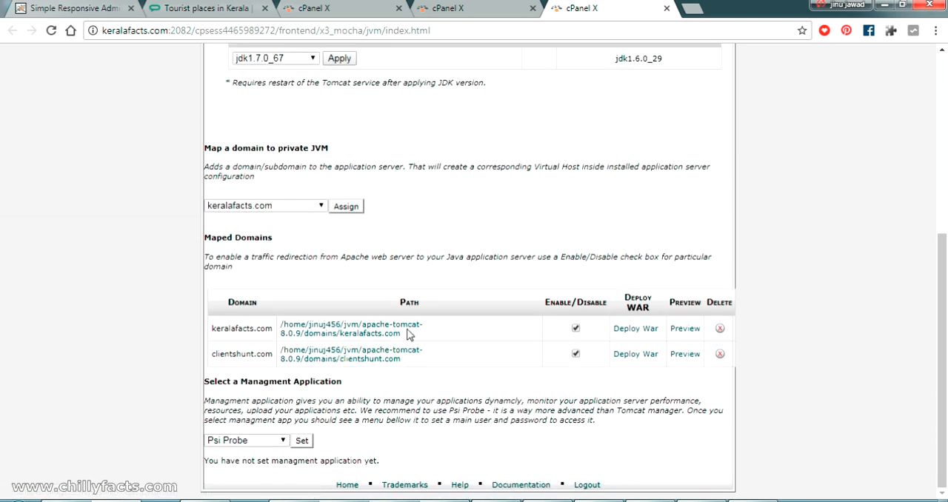
scroll(486, 394, "up", 5)
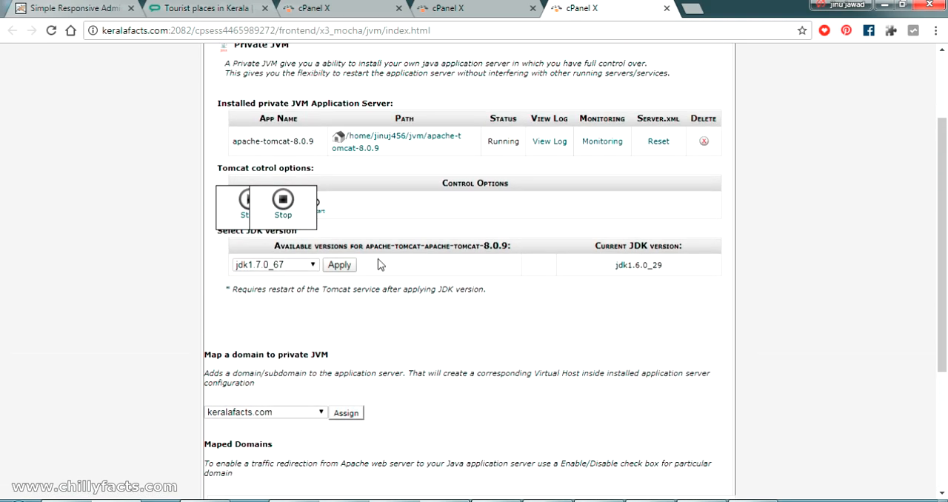
Return to the control panel home, open the Subdomains page and look over the existing subdomains
left_click(212, 76)
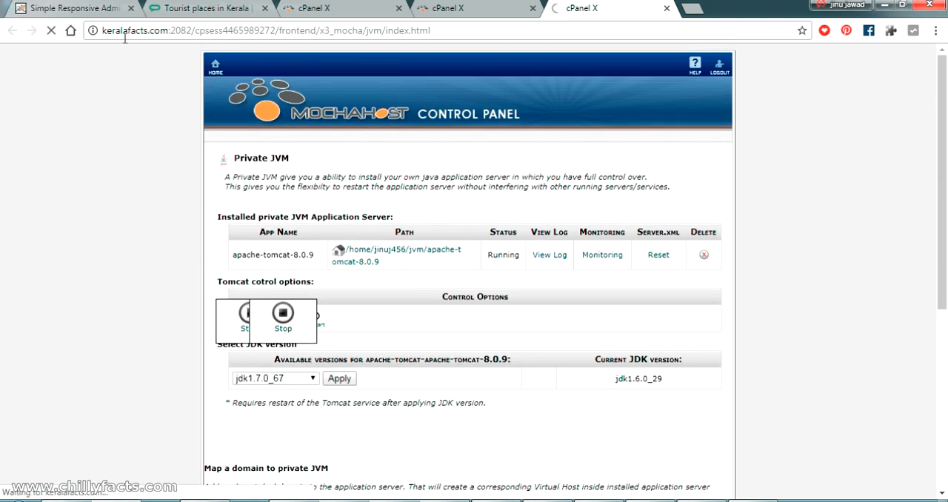
scroll(573, 296, "down", 5)
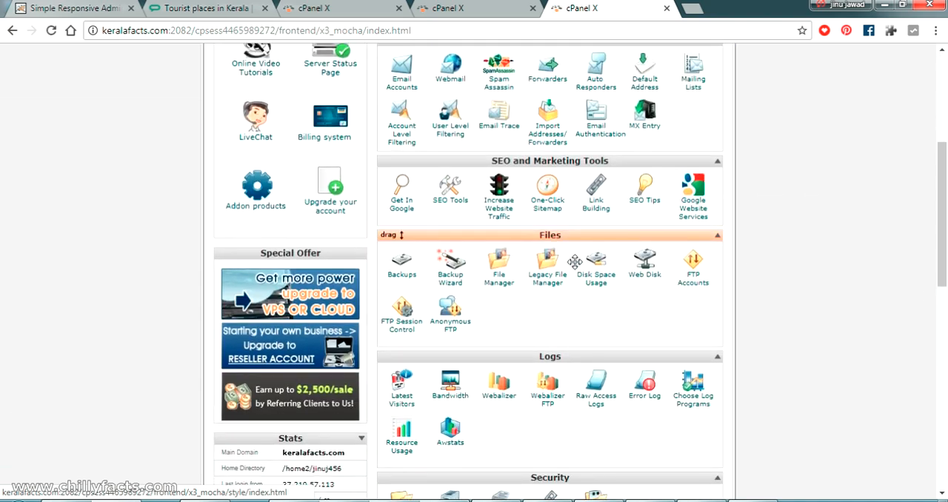
scroll(572, 296, "down", 4)
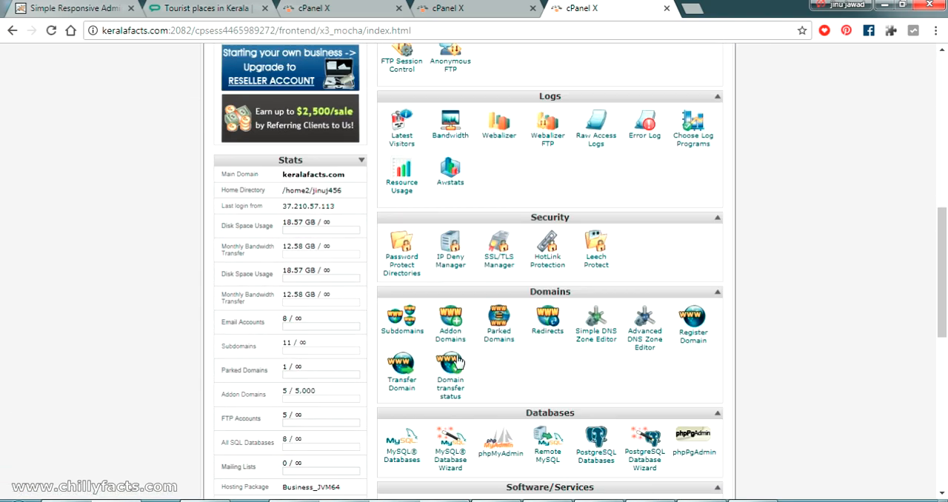
left_click(413, 335)
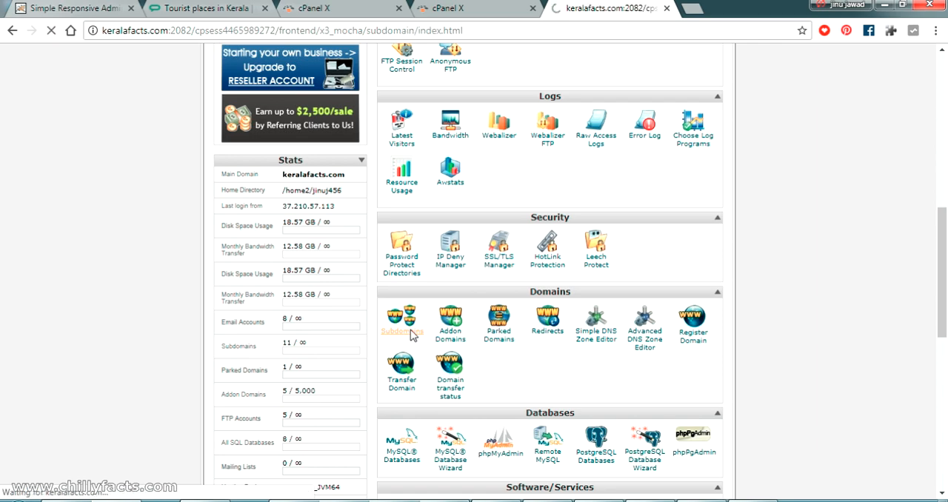
scroll(419, 339, "down", 4)
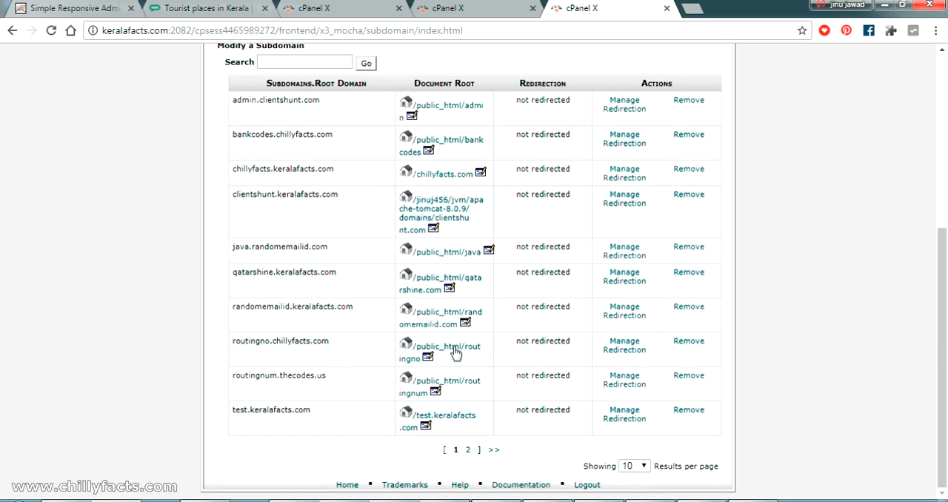
scroll(511, 383, "up", 1)
scroll(514, 387, "down", 1)
scroll(353, 406, "up", 3)
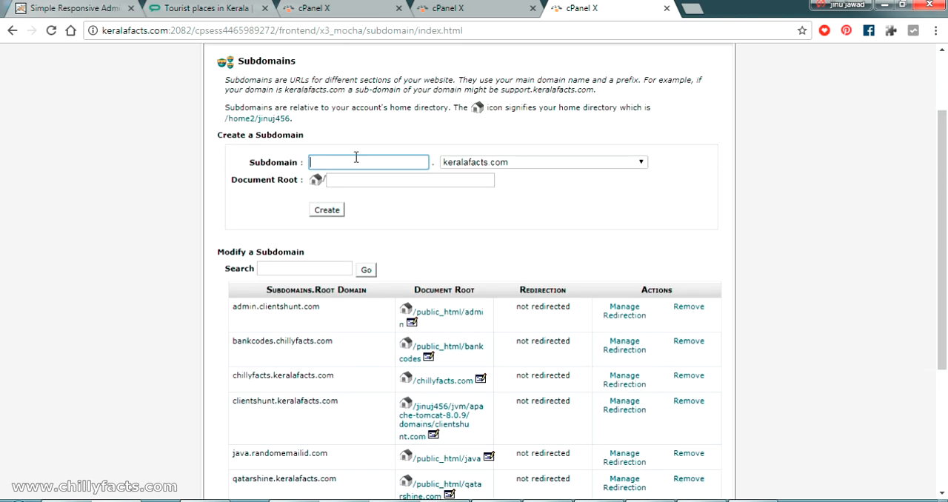
Create the subdomain login under keralafacts.com with login.keralafacts.com as its document root
type("login")
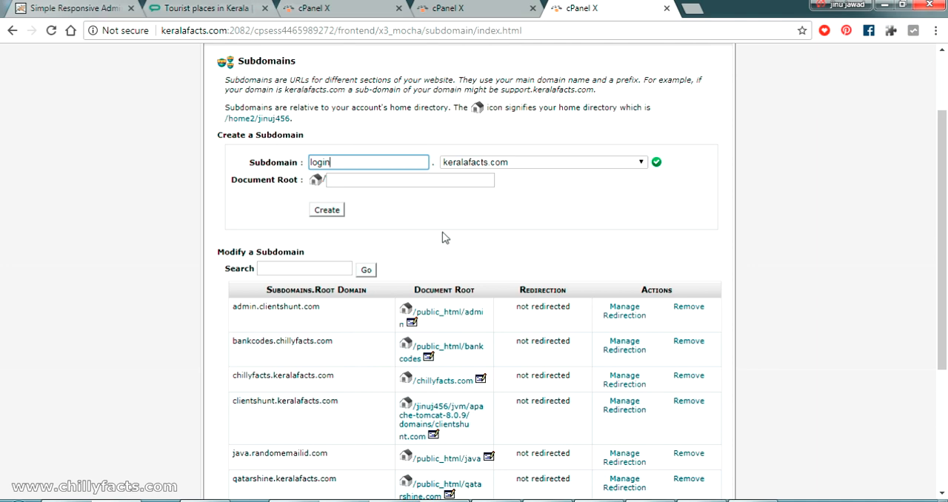
left_click(467, 228)
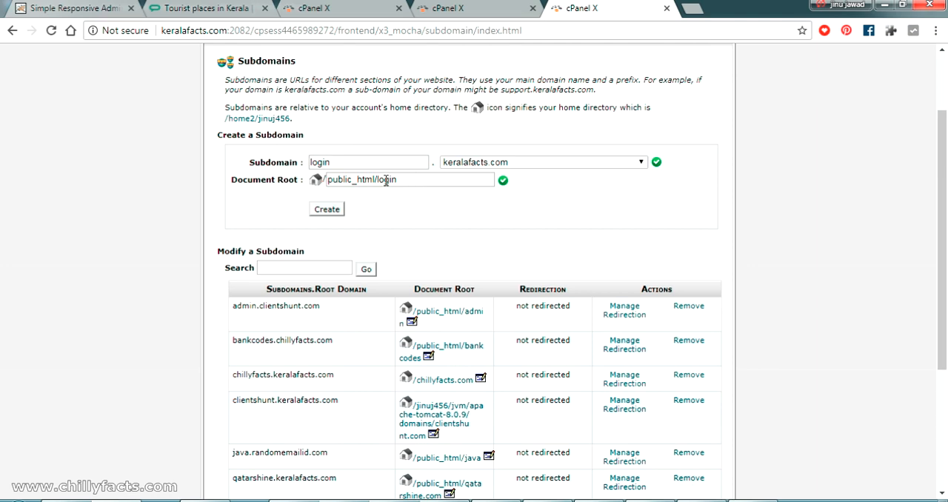
left_click_drag(379, 180, 303, 178)
left_click(351, 183)
key("BackSpace")
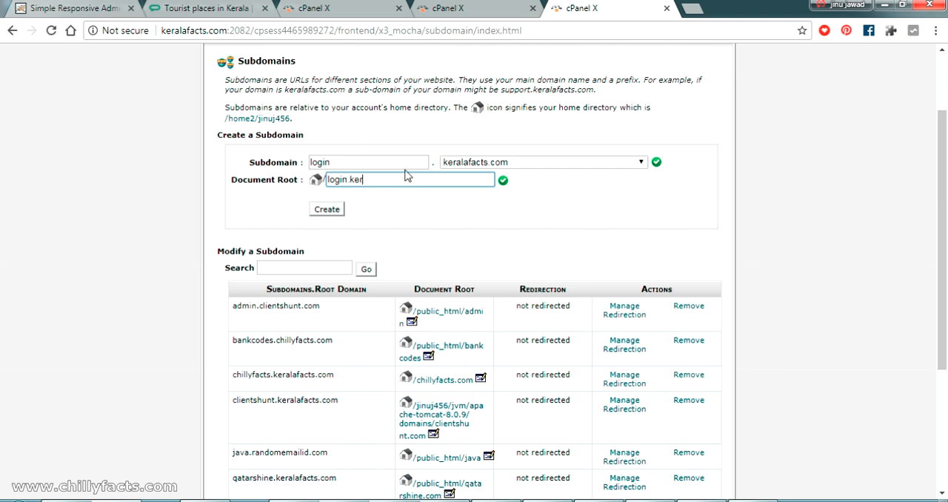
type(".keralafacts.com")
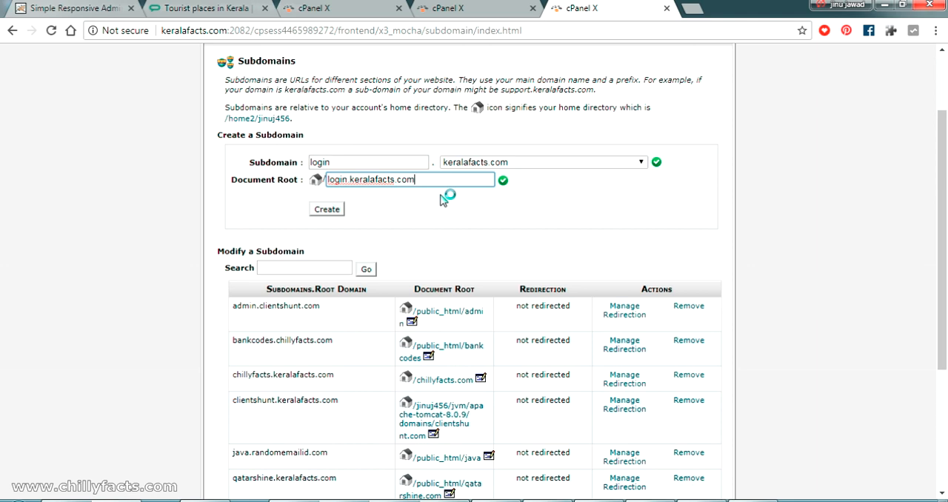
left_click(443, 194)
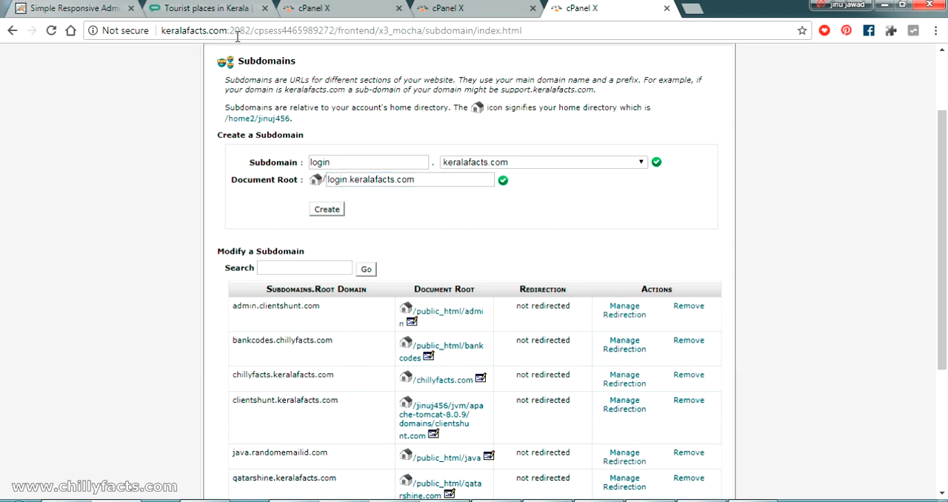
left_click(337, 212)
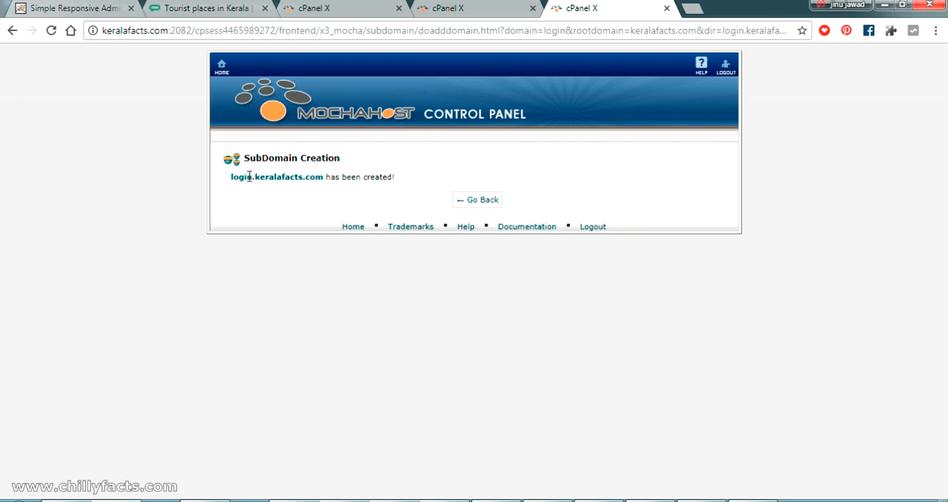
Return to the subdomain list, find login.keralafacts.com and open its address in a new browser tab
left_click_drag(232, 177, 284, 177)
left_click(459, 201)
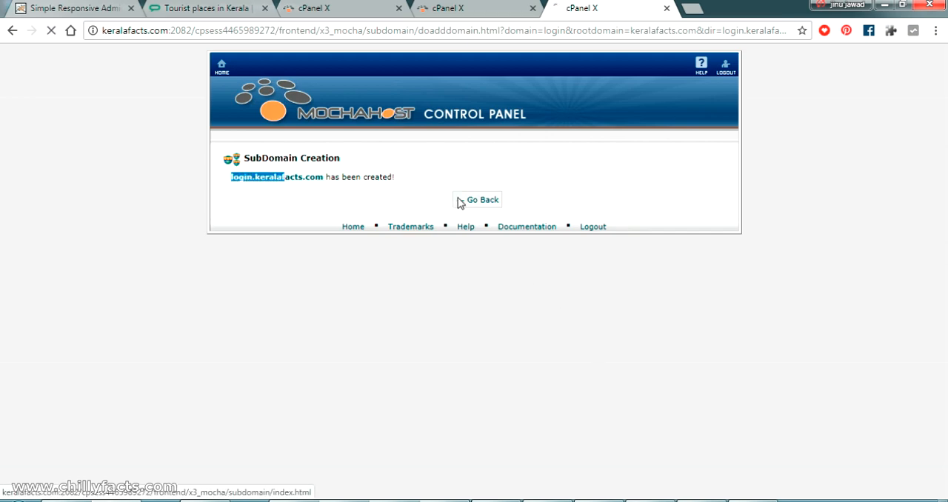
scroll(381, 385, "down", 4)
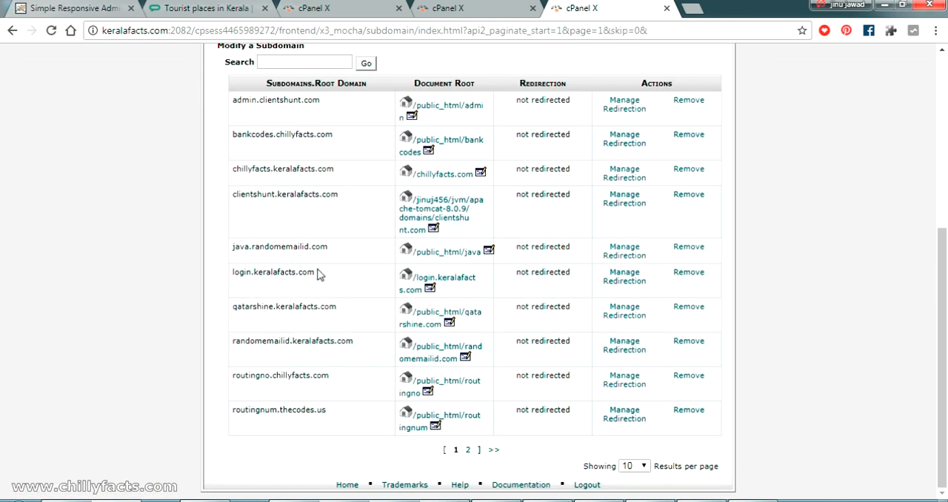
left_click_drag(317, 274, 238, 271)
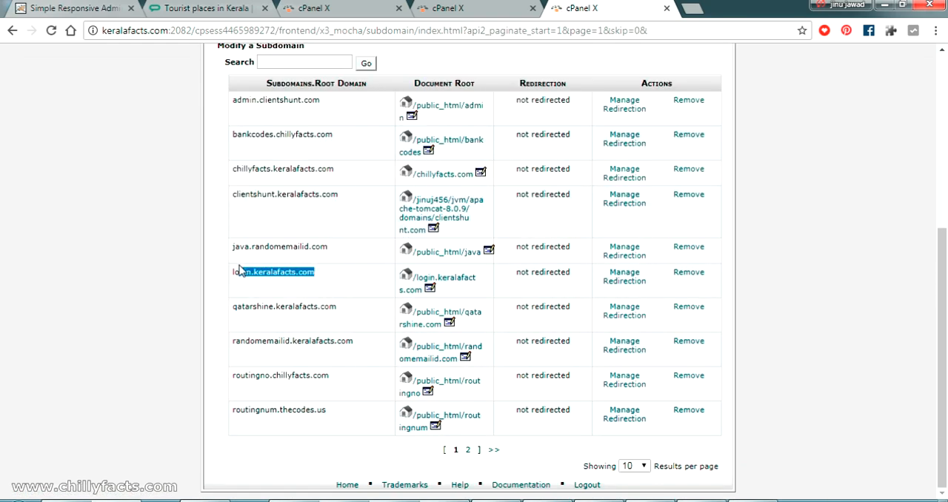
right_click(303, 275)
left_click(395, 301)
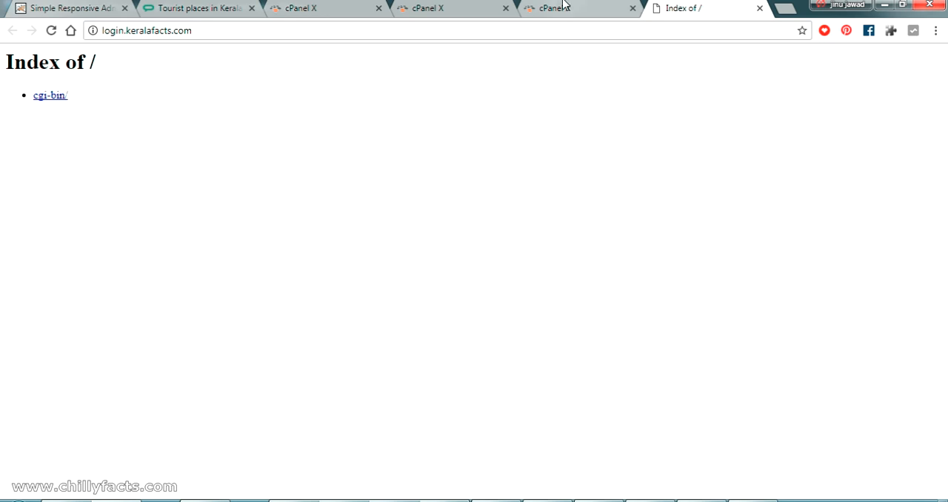
Open the Private JVM page in the other control panel tab and map login.keralafacts.com to the application server
left_click(423, 8)
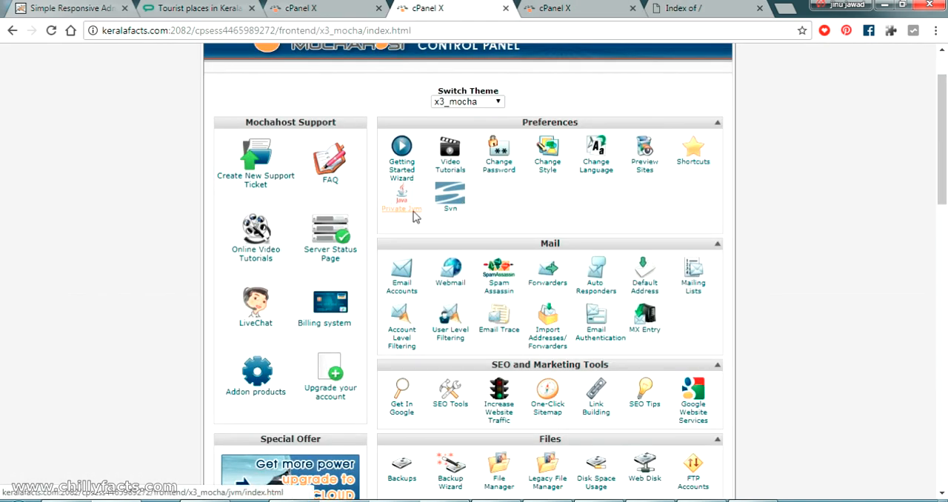
left_click(402, 199)
left_click(715, 8)
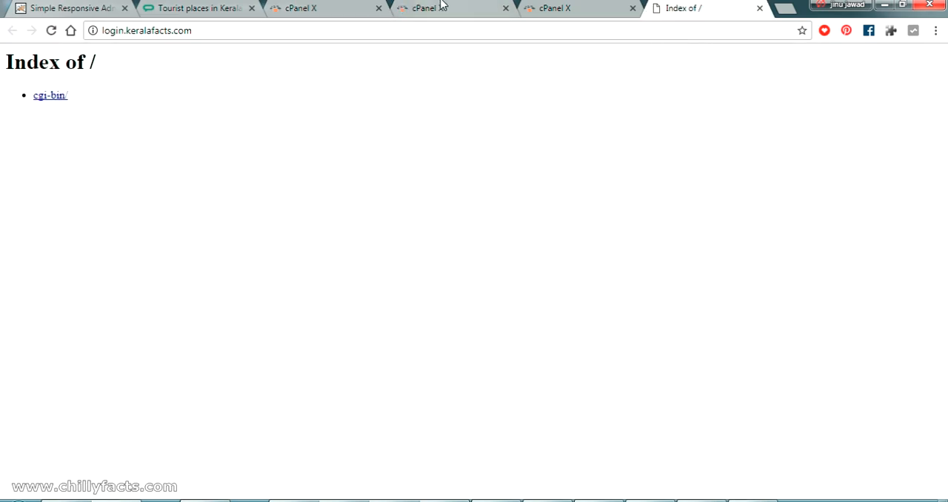
left_click(426, 8)
scroll(515, 252, "down", 4)
scroll(508, 302, "down", 1)
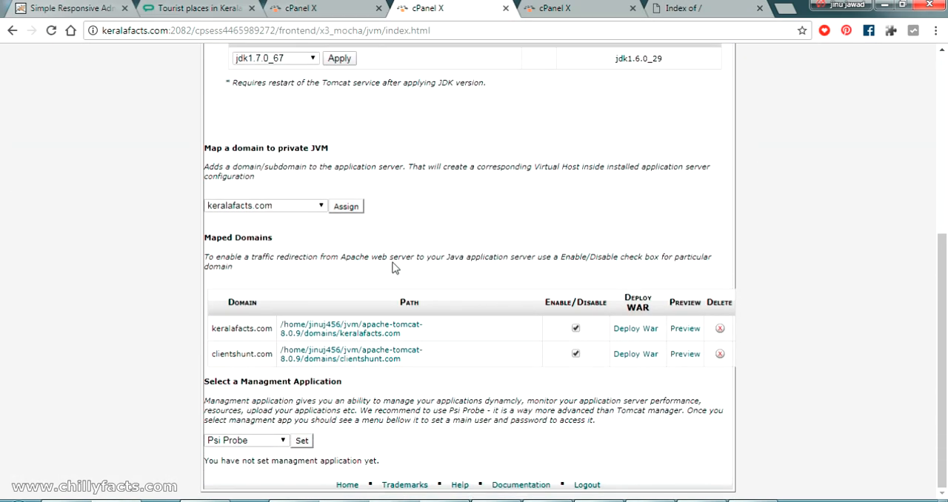
left_click(285, 207)
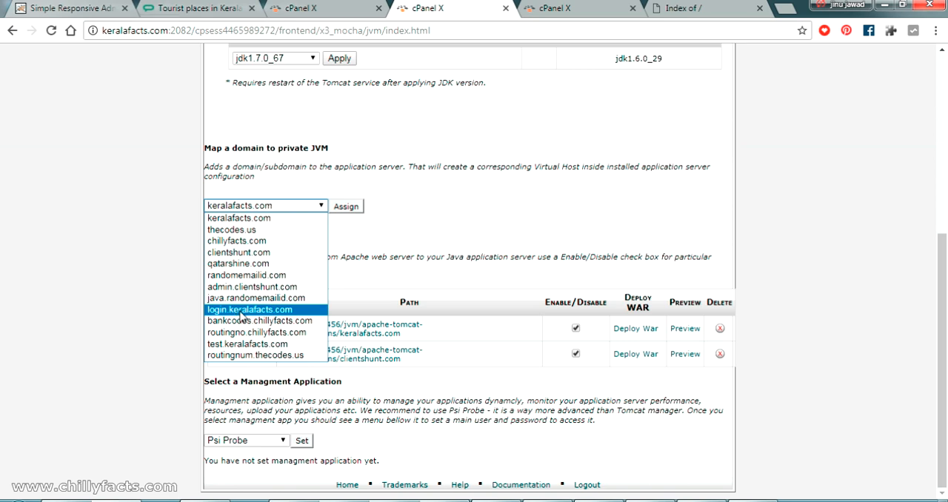
left_click(276, 311)
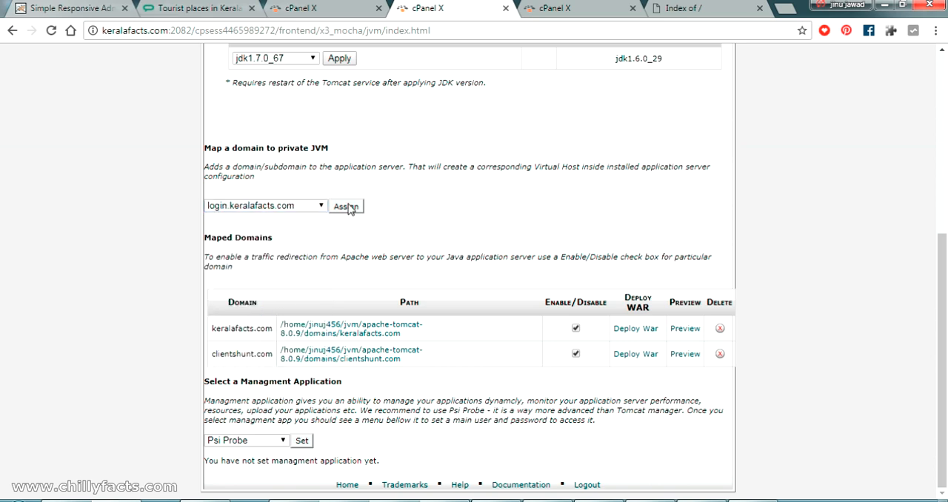
left_click(346, 207)
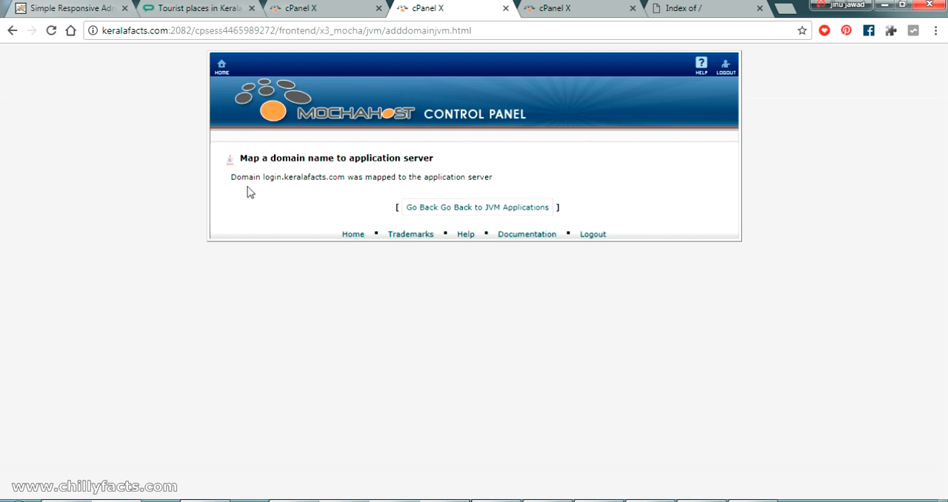
left_click_drag(234, 180, 500, 183)
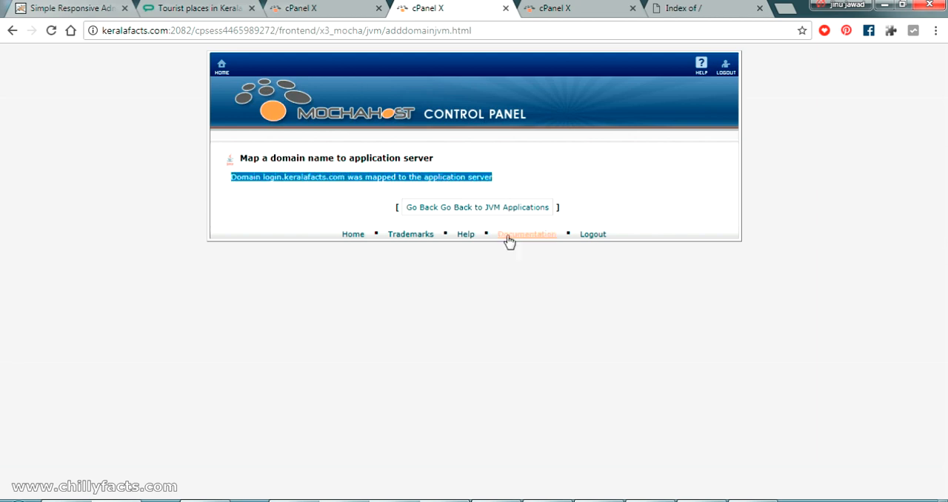
Reload the login.keralafacts.com site to check the domain mapping, and return to the mapping result page
left_click(692, 8)
left_click(51, 30)
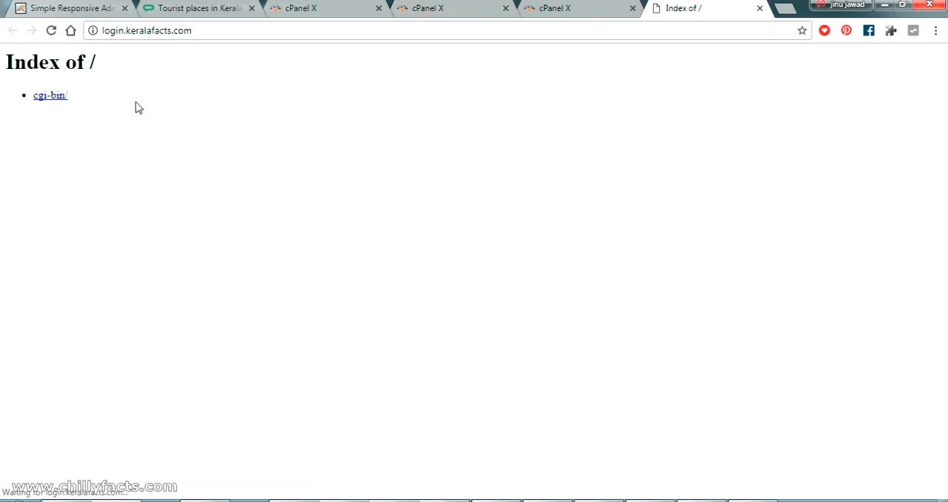
left_click(550, 4)
left_click(447, 7)
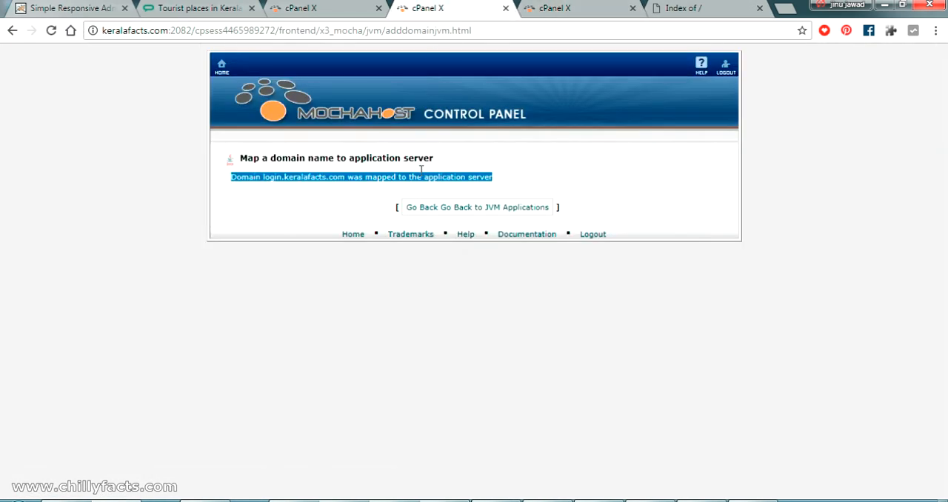
Go back to the JVM applications and enable traffic redirection to Tomcat for login.keralafacts.com
left_click(495, 211)
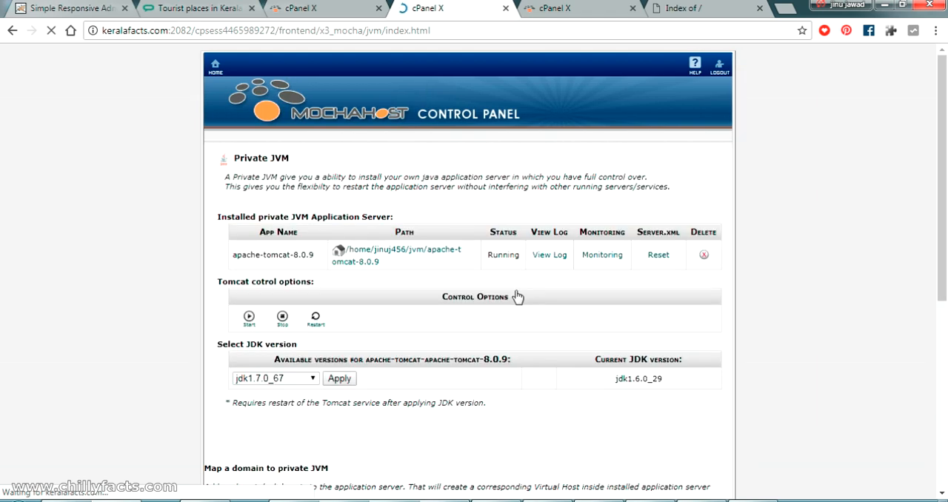
scroll(519, 296, "down", 4)
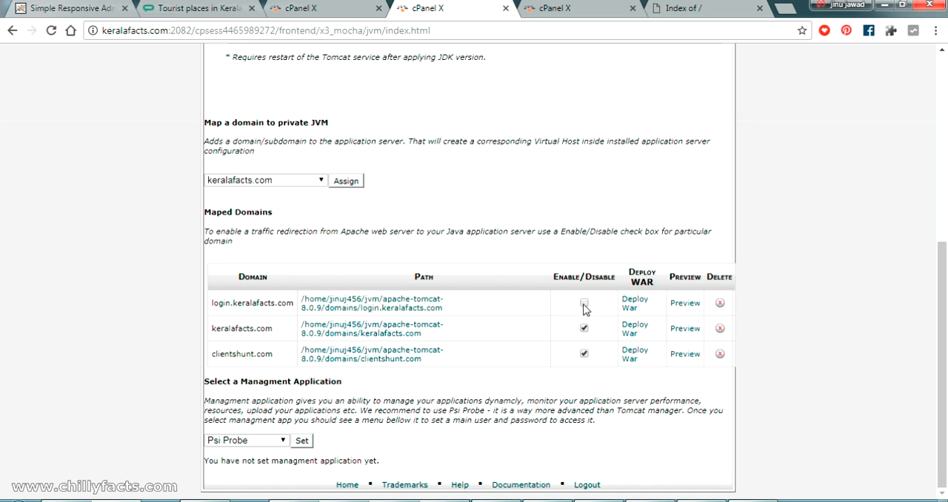
left_click(584, 303)
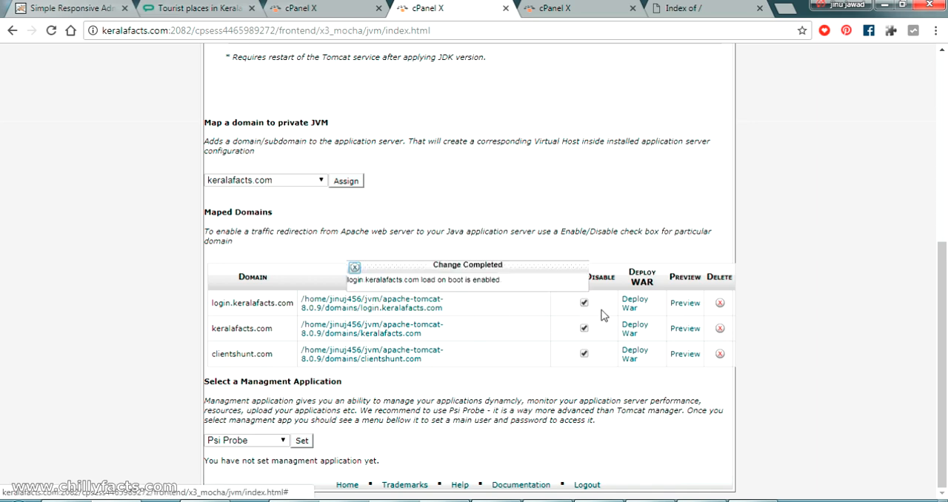
Reload login.keralafacts.com to check the enabled redirection, and return to the Private JVM page
left_click(680, 9)
left_click(51, 31)
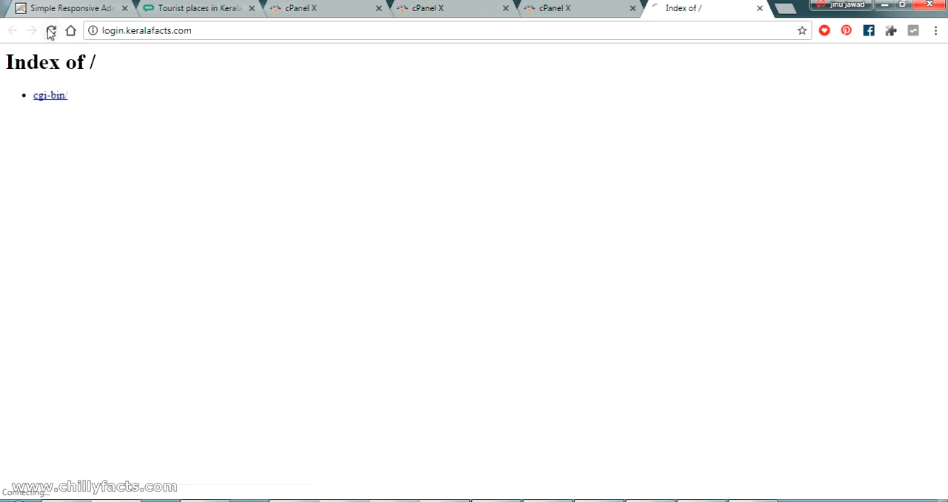
left_click(607, 7)
left_click(454, 6)
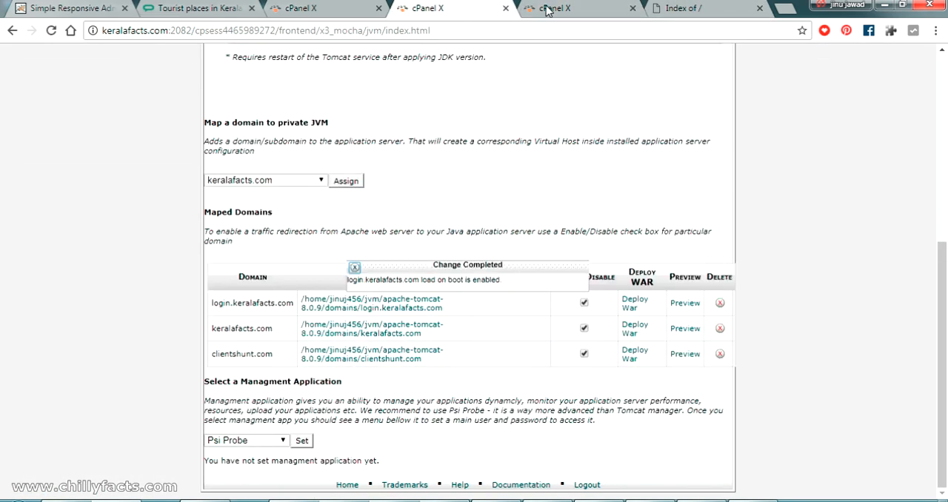
Dismiss the load-on-boot notice, return to the control panel home and open MySQL Databases
left_click(355, 270)
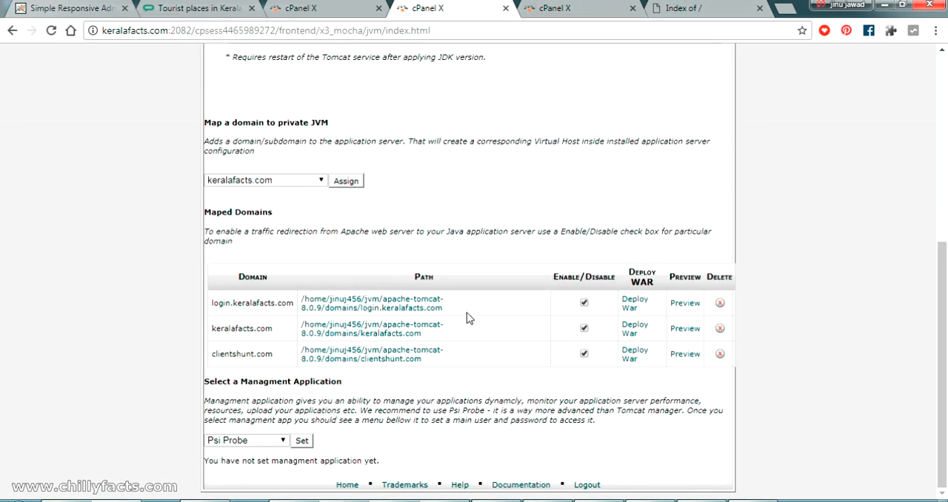
scroll(612, 383, "up", 3)
scroll(621, 415, "down", 3)
scroll(852, 341, "up", 1)
scroll(859, 345, "up", 4)
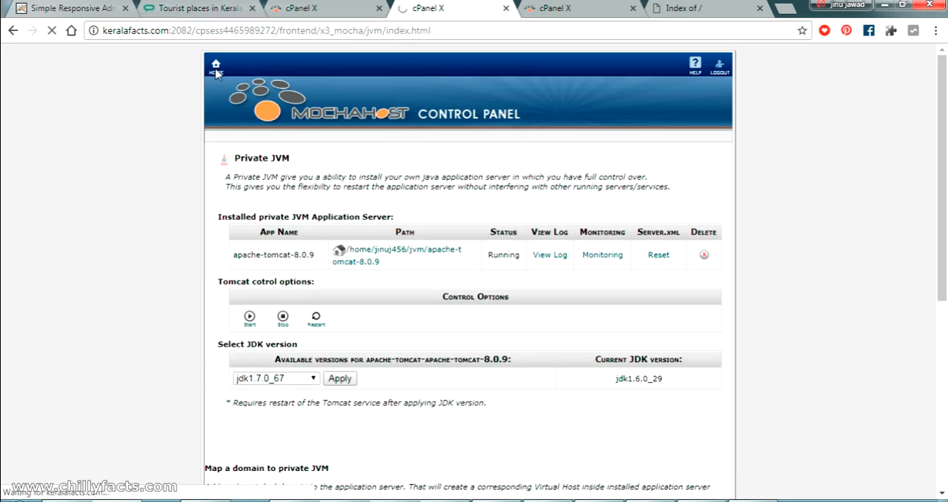
scroll(629, 307, "down", 7)
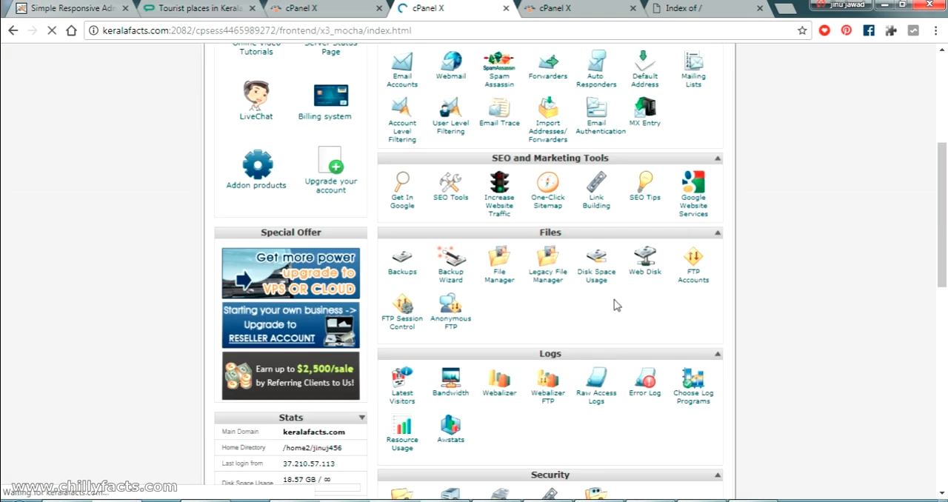
scroll(642, 309, "down", 4)
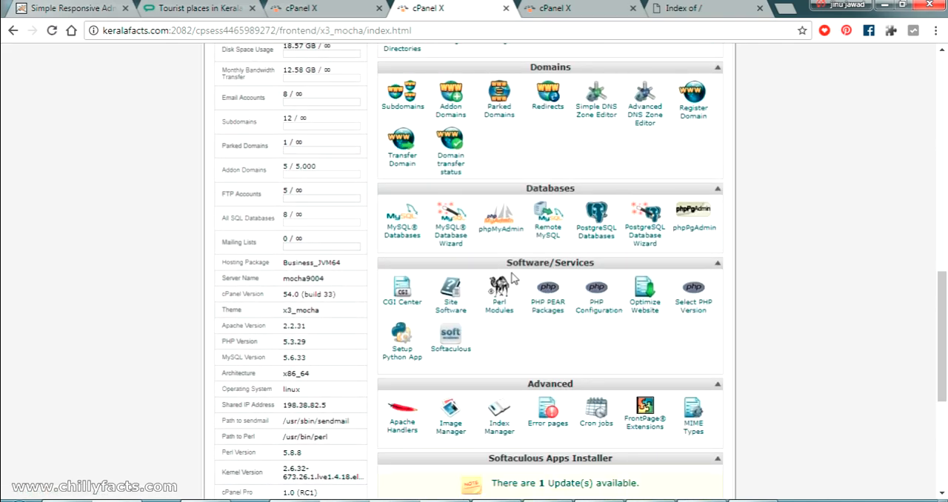
left_click(409, 239)
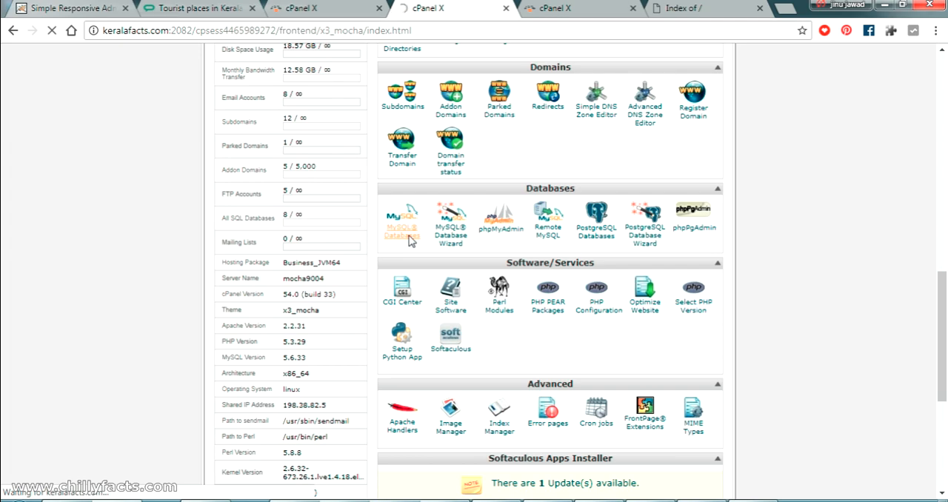
Create a new MySQL database with the name suffix login_project
scroll(489, 307, "down", 5)
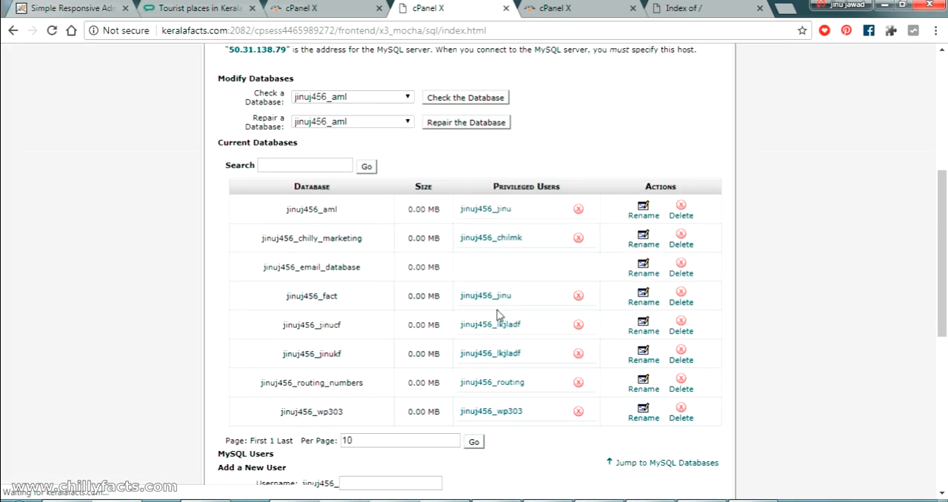
scroll(498, 315, "down", 2)
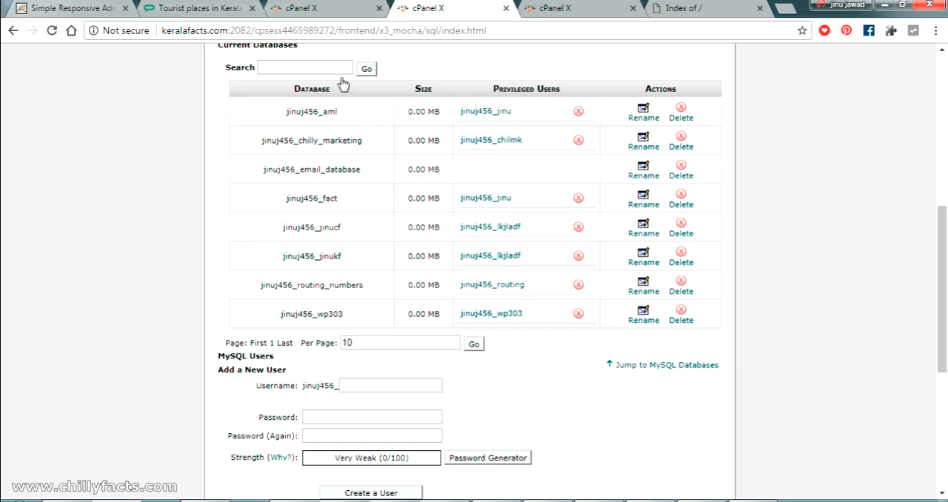
scroll(444, 400, "down", 3)
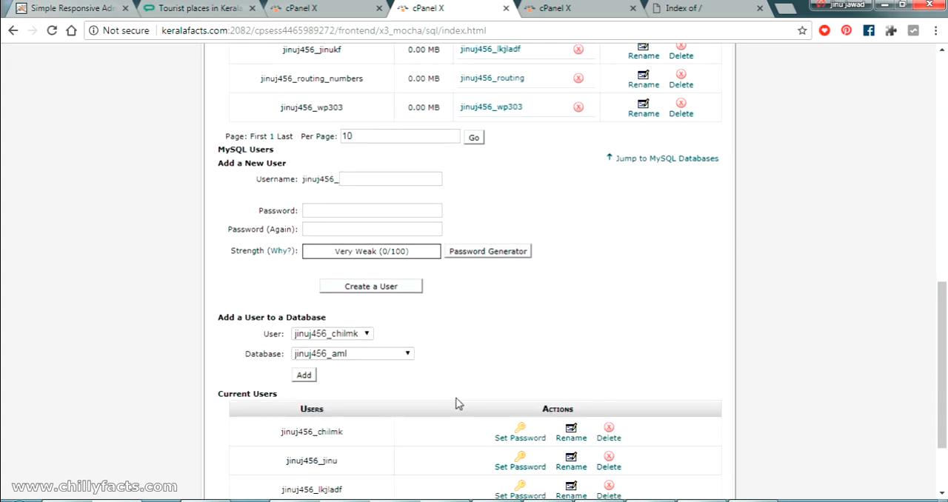
scroll(489, 395, "up", 5)
scroll(489, 399, "up", 2)
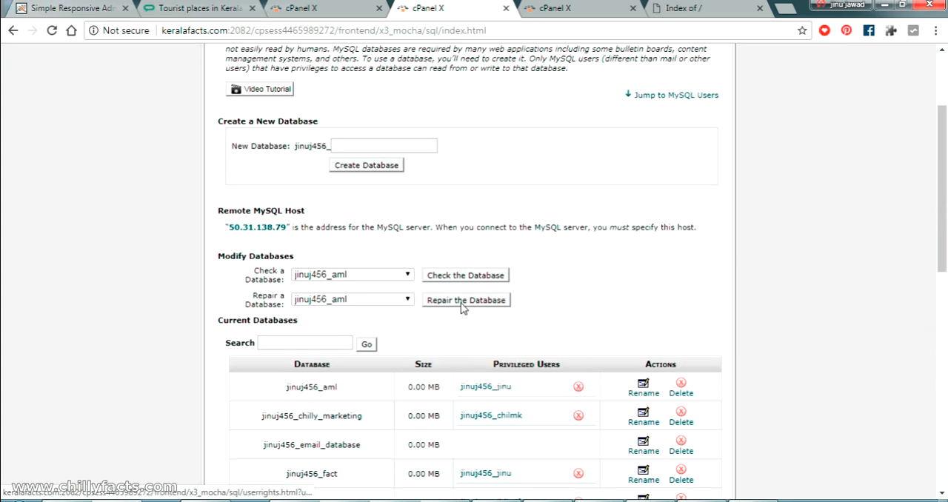
left_click(389, 148)
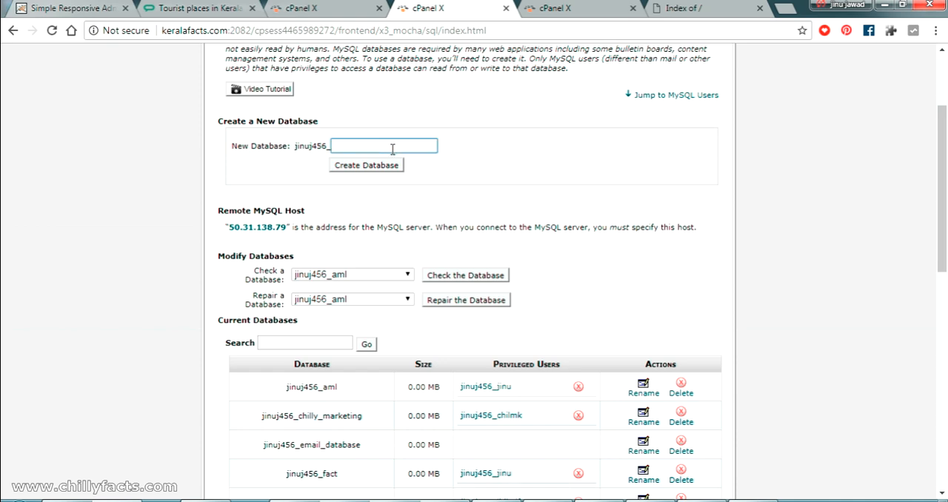
type("login_project")
left_click(388, 168)
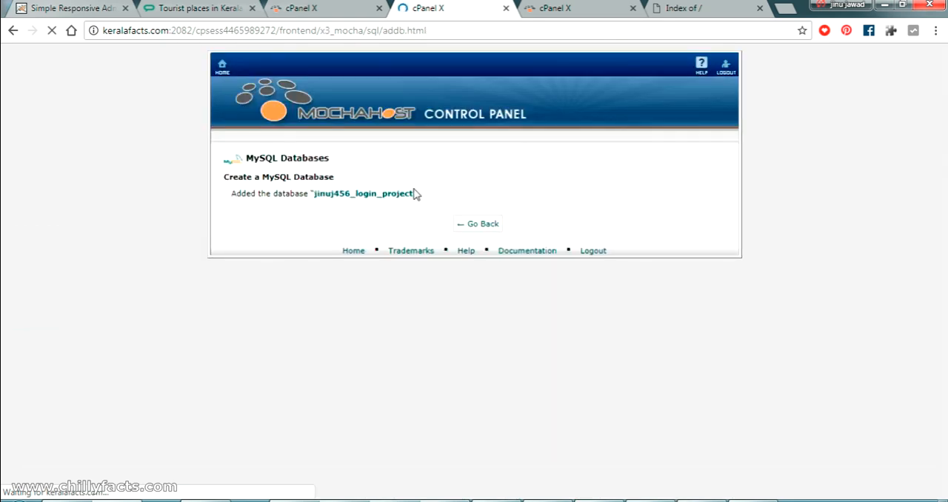
Copy the new database's full name and paste it into a new Notepad note
left_click_drag(415, 191, 314, 194)
right_click(317, 195)
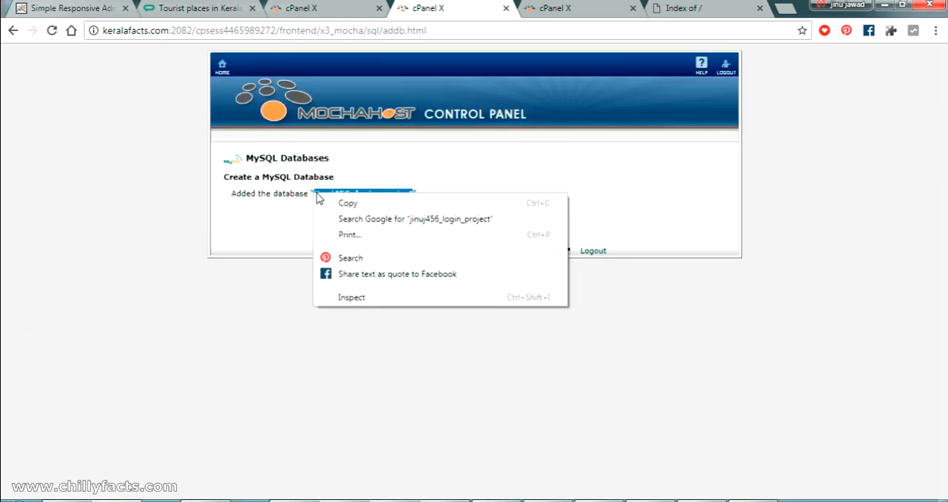
left_click(339, 204)
key("super")
left_click(66, 136)
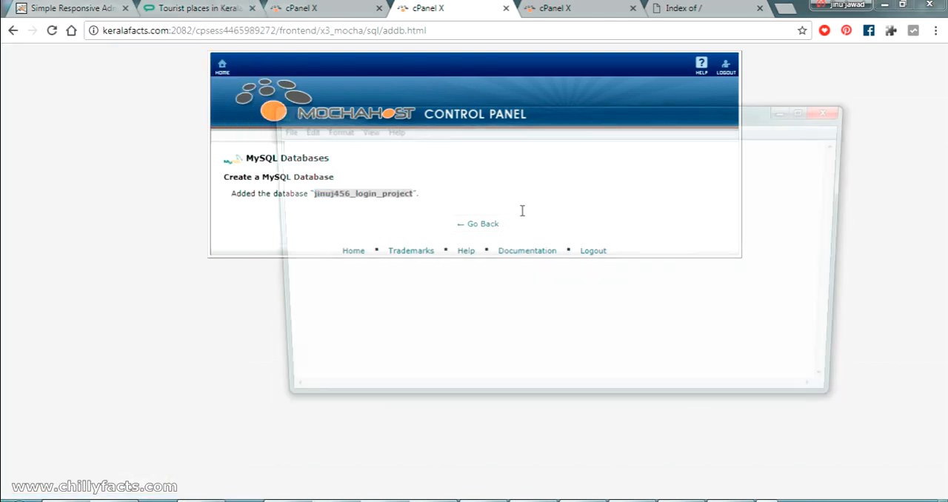
key("ctrl+v")
left_click(495, 78)
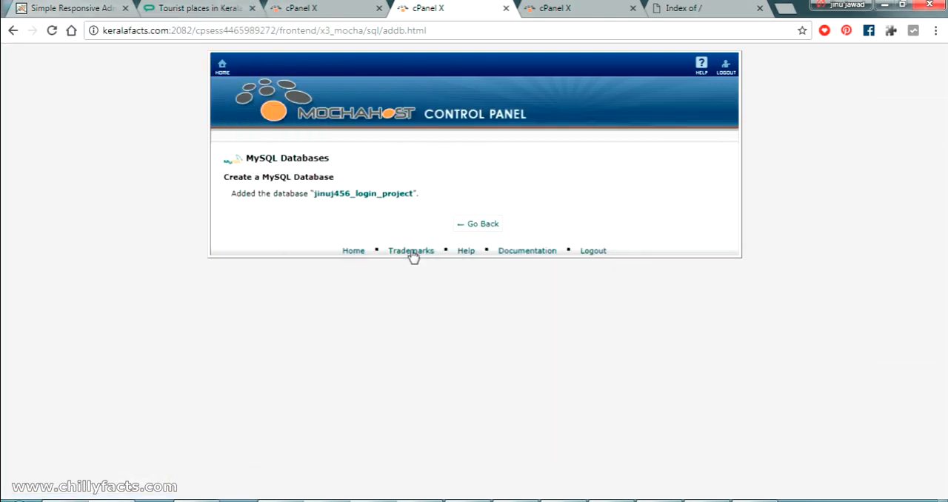
Go back to MySQL Databases and enter login as the username suffix for a new MySQL user
left_click(462, 228)
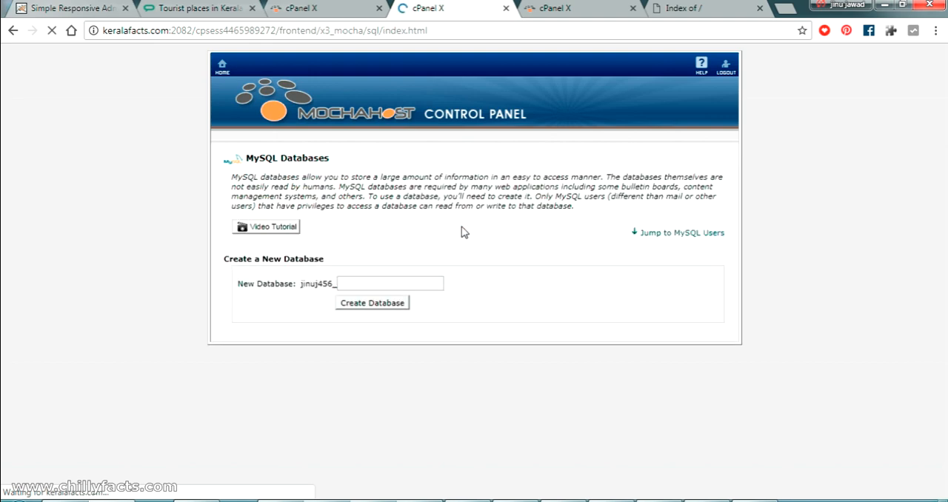
scroll(492, 280, "down", 5)
scroll(494, 289, "down", 4)
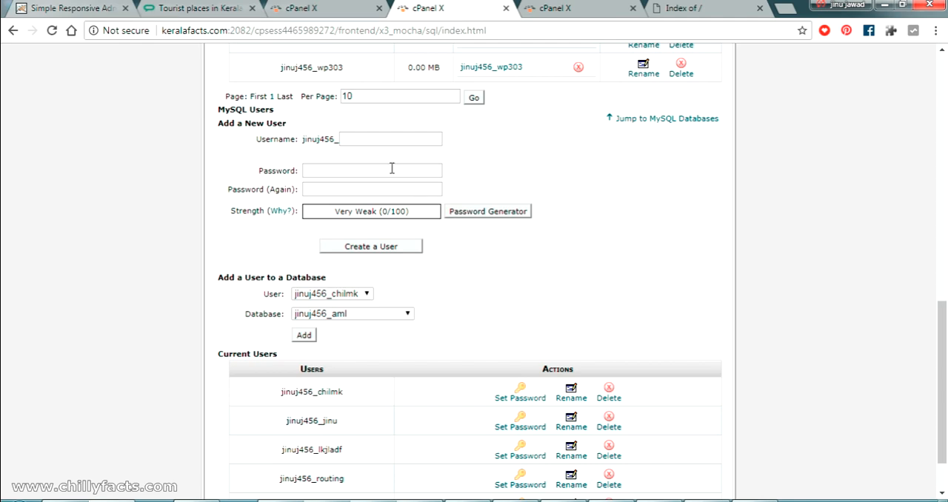
scroll(485, 257, "down", 1)
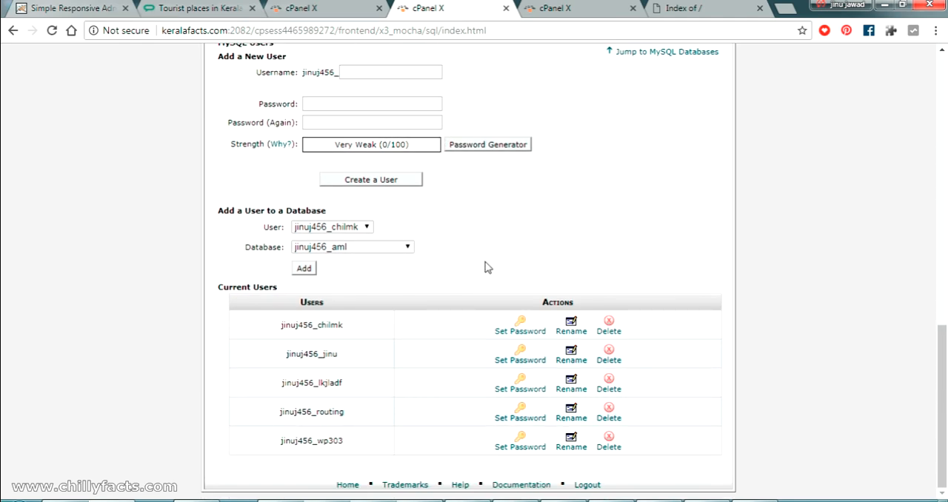
scroll(485, 266, "up", 3)
left_click(366, 277)
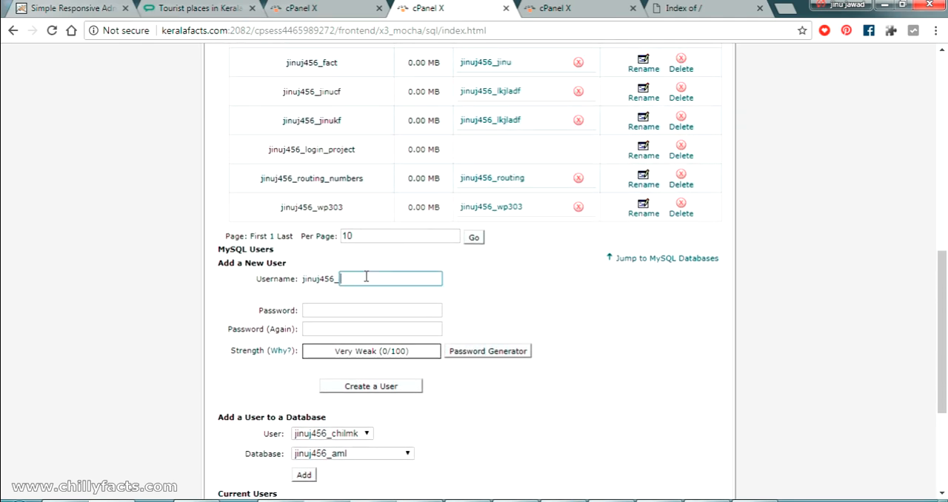
type("login")
Generate a random password for the new MySQL user and mark it as copied to a safe place
left_click(374, 309)
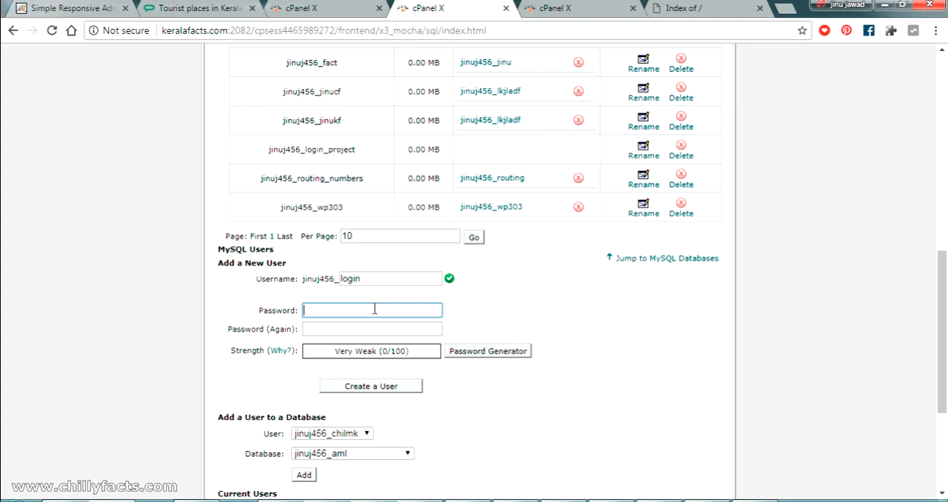
left_click(482, 351)
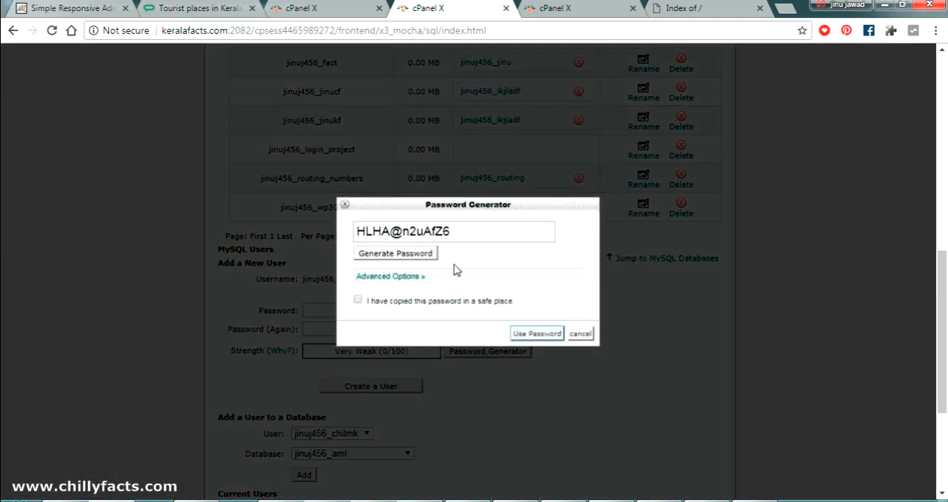
left_click(434, 252)
left_click(430, 253)
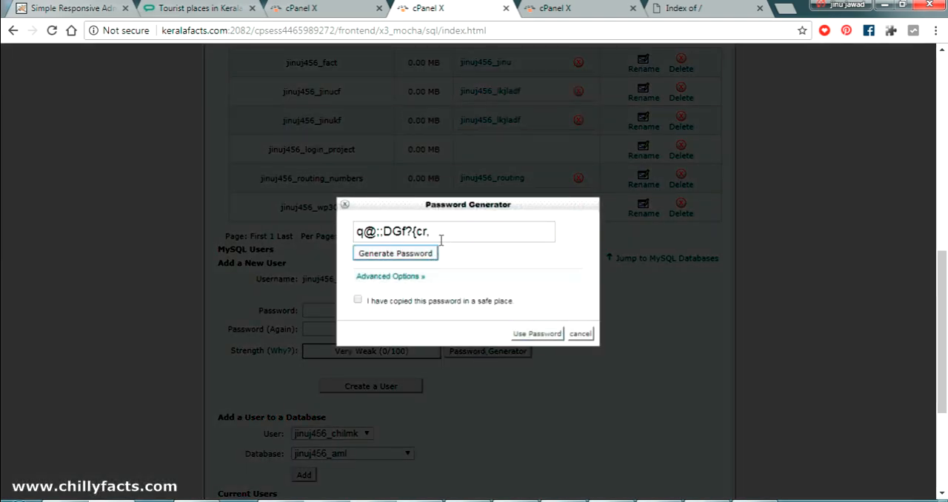
left_click(434, 252)
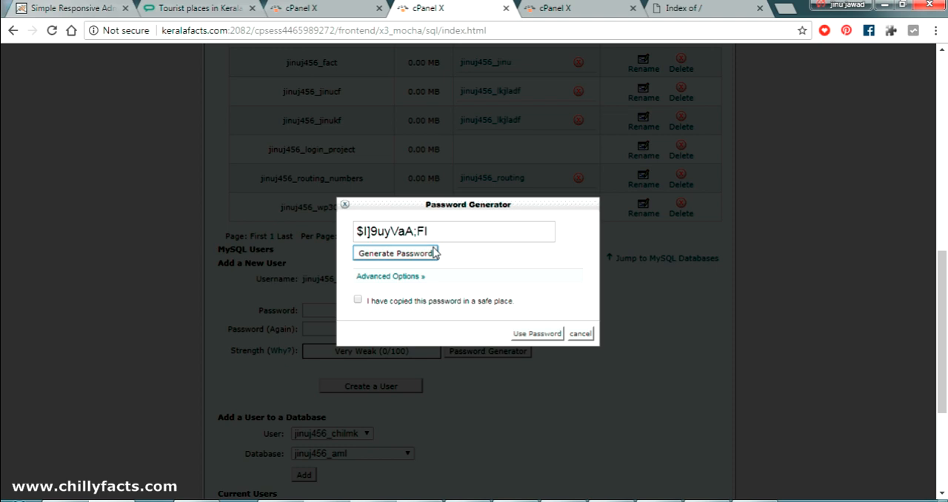
left_click(358, 299)
Copy the generated password into the Notepad note beneath the database name, and return to the password generator
left_click_drag(442, 231, 226, 239)
key("alt+Tab")
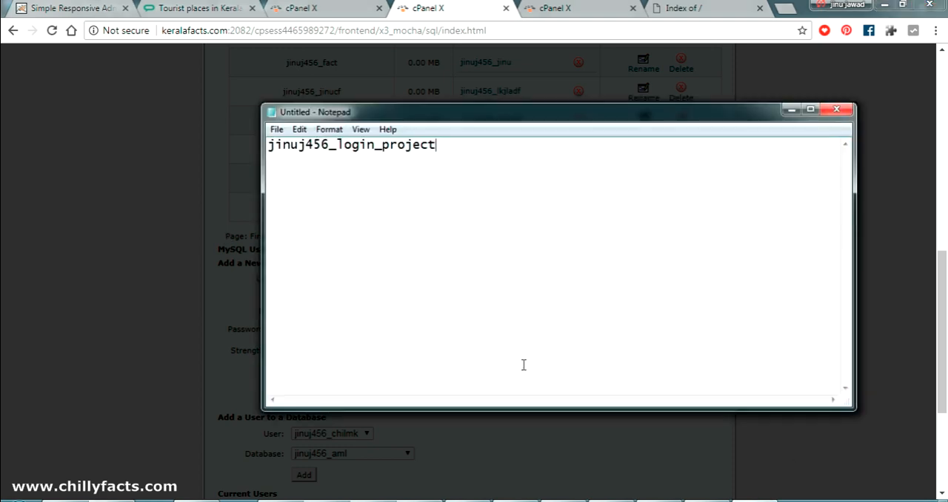
key("ctrl+v")
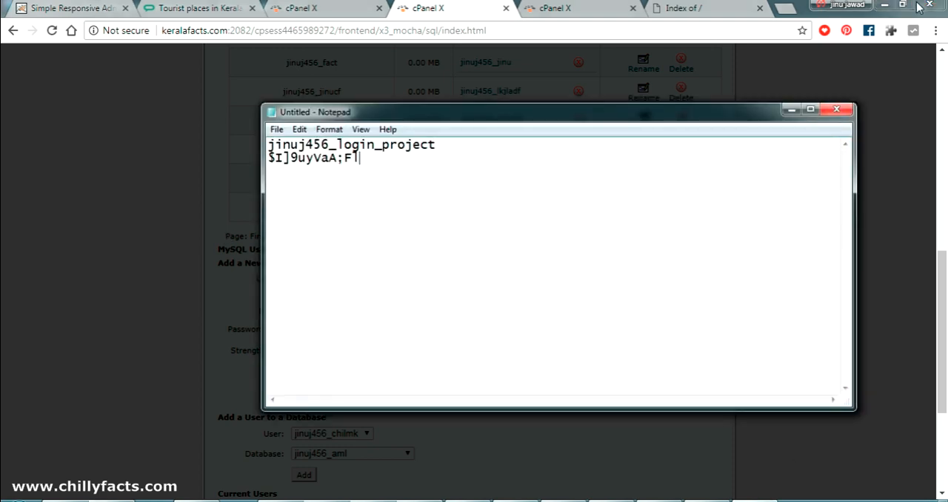
left_click(791, 111)
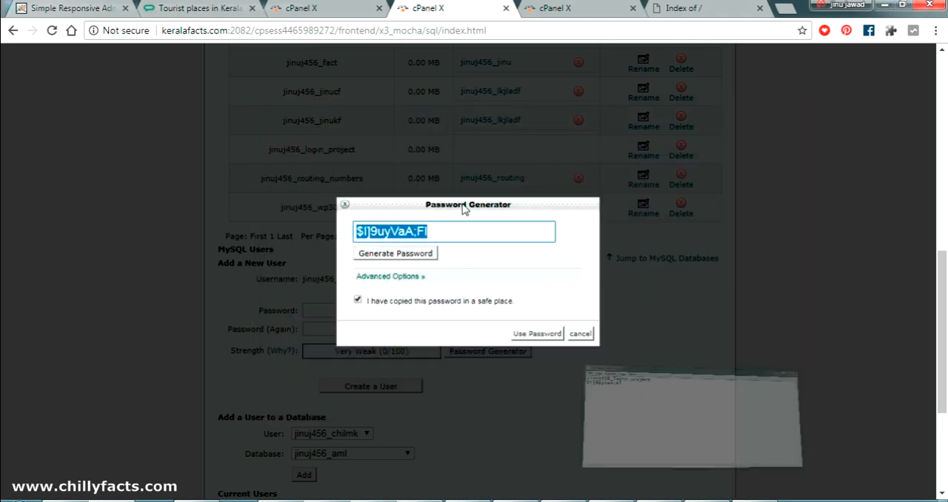
Fill both password fields with the generated password and create the login MySQL user
left_click(550, 337)
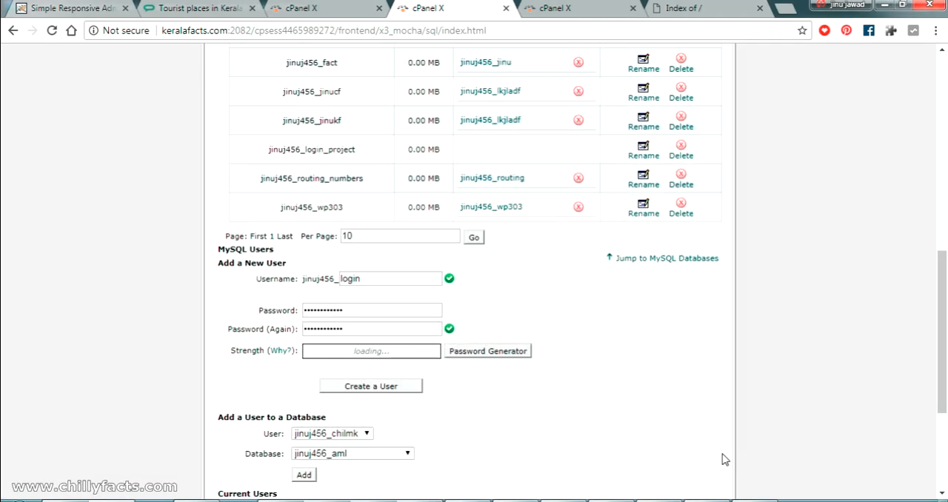
left_click(752, 501)
left_click(753, 501)
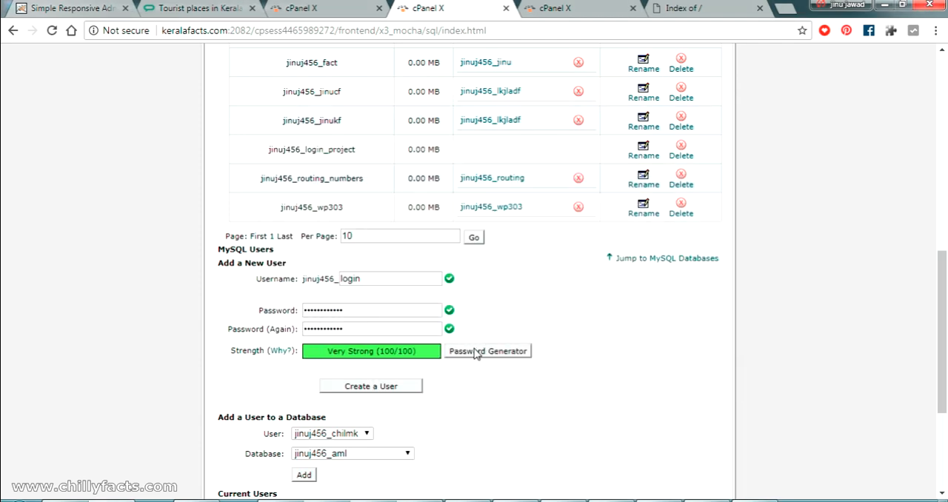
left_click(377, 390)
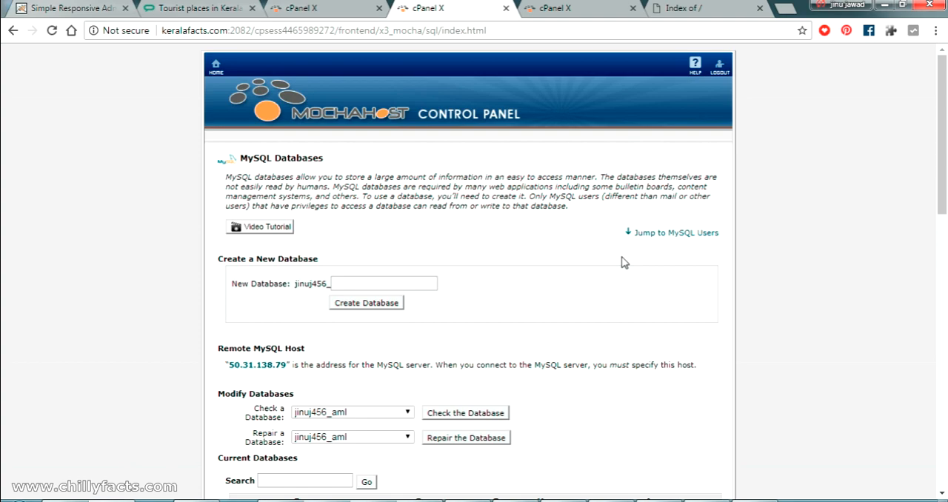
Add the new login user to the login_project database
scroll(621, 260, "down", 4)
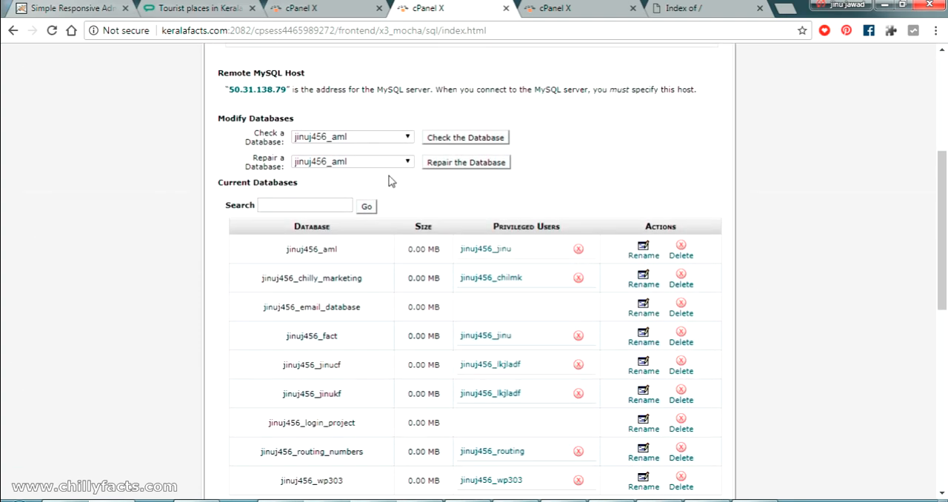
scroll(457, 249, "up", 4)
scroll(461, 268, "down", 10)
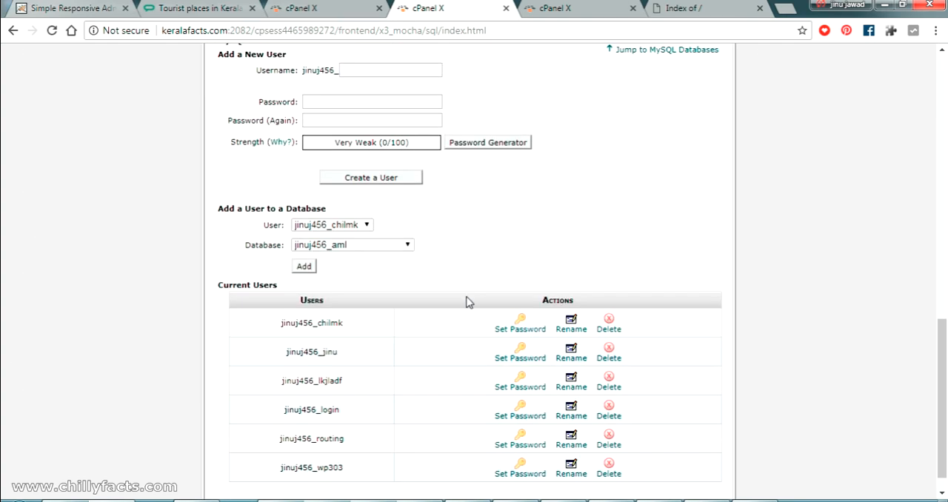
scroll(466, 302, "down", 1)
left_click_drag(217, 183, 353, 190)
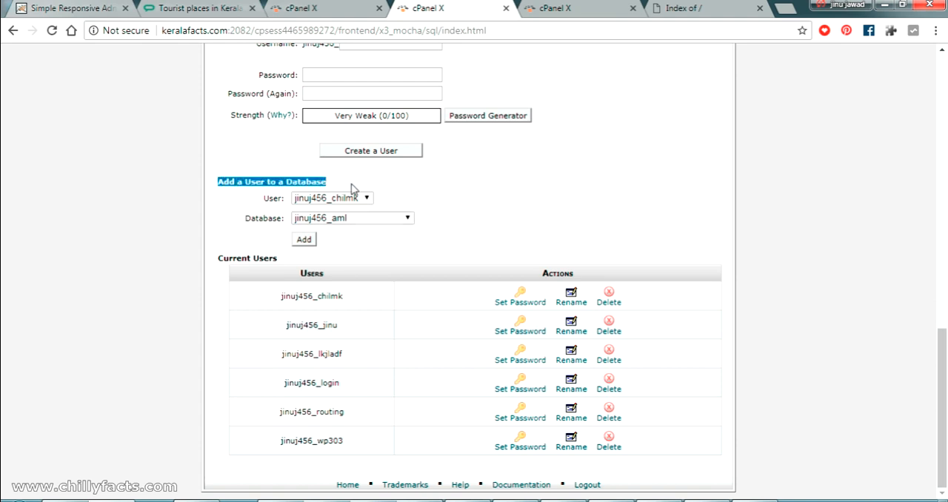
left_click(366, 198)
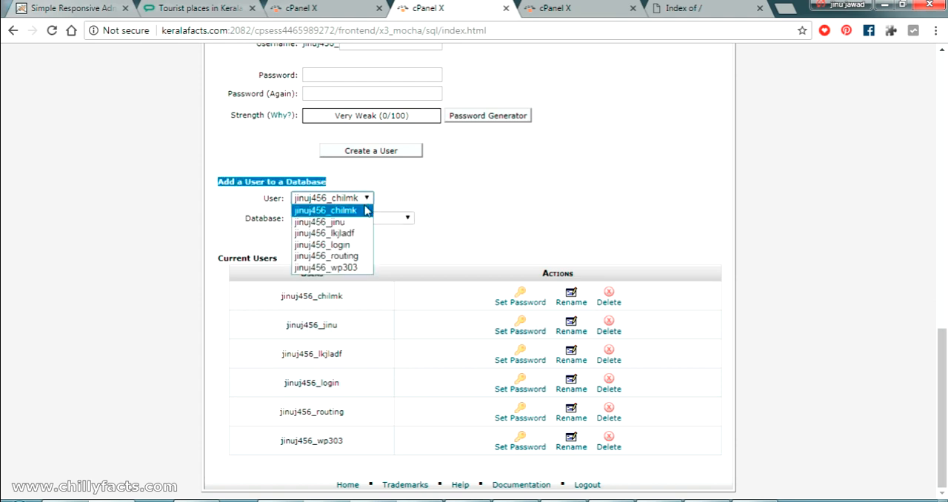
left_click(354, 245)
left_click(397, 221)
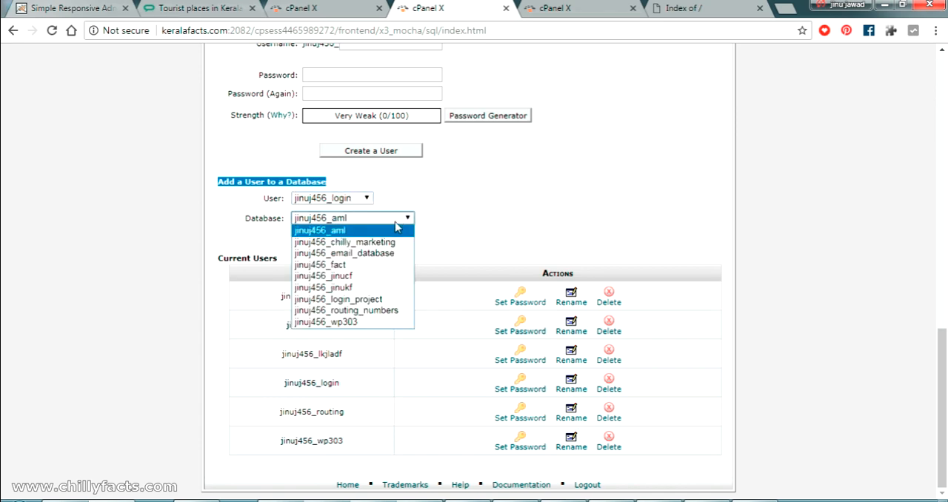
left_click(370, 299)
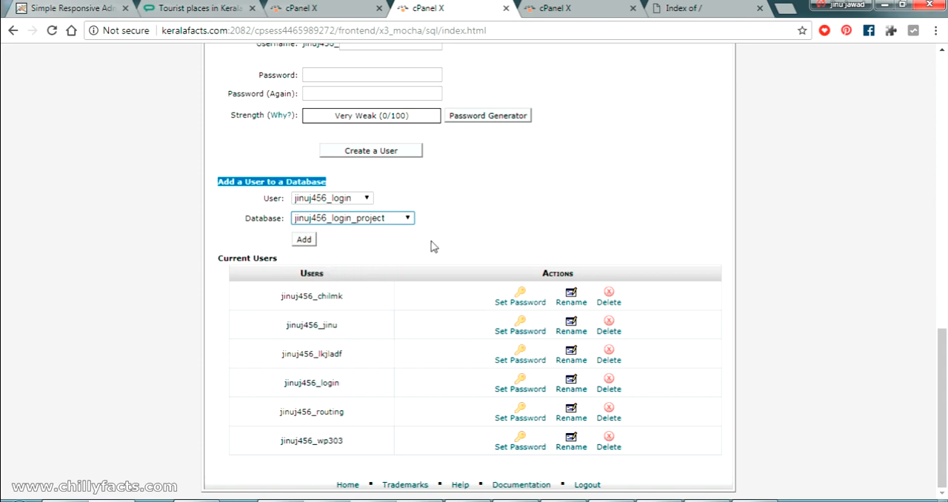
left_click(312, 249)
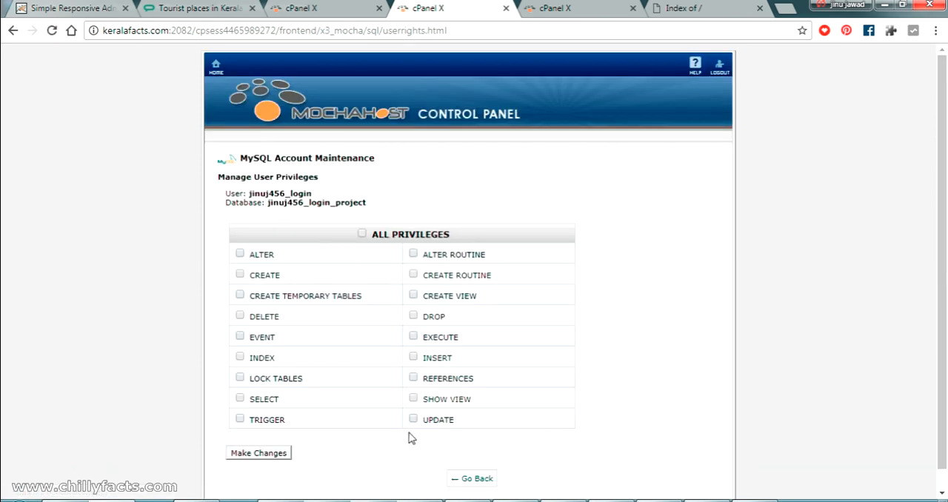
Grant the login user all privileges on the login_project database and return from the confirmation page
left_click(362, 234)
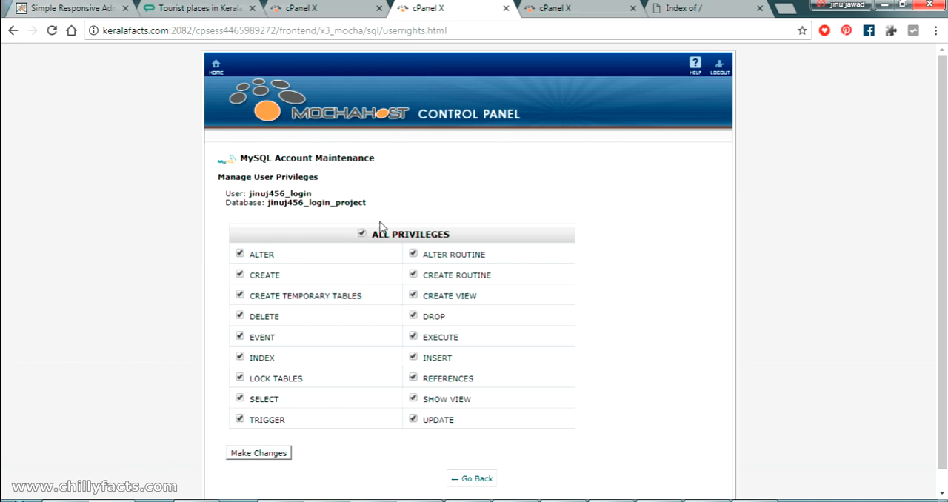
left_click(259, 453)
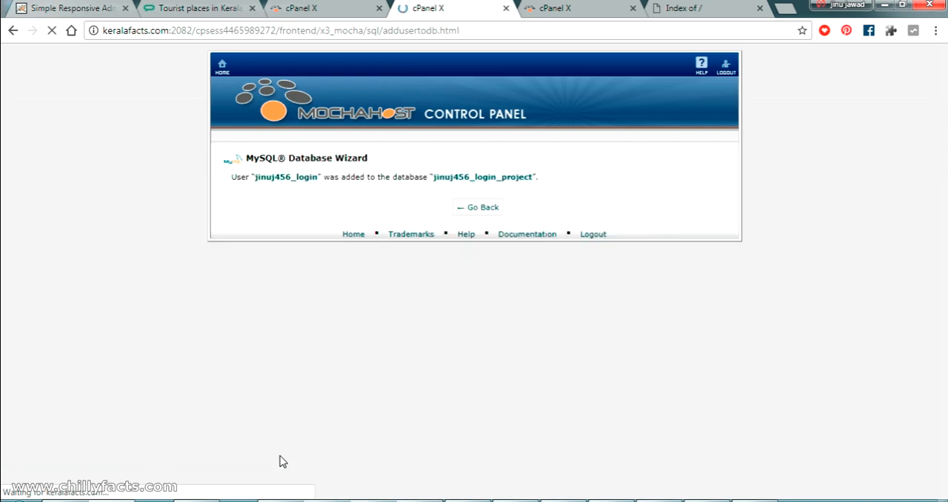
left_click(494, 209)
Switch to HeidiSQL and examine the admin table in the local login_project database
left_click(711, 496)
left_click(69, 268)
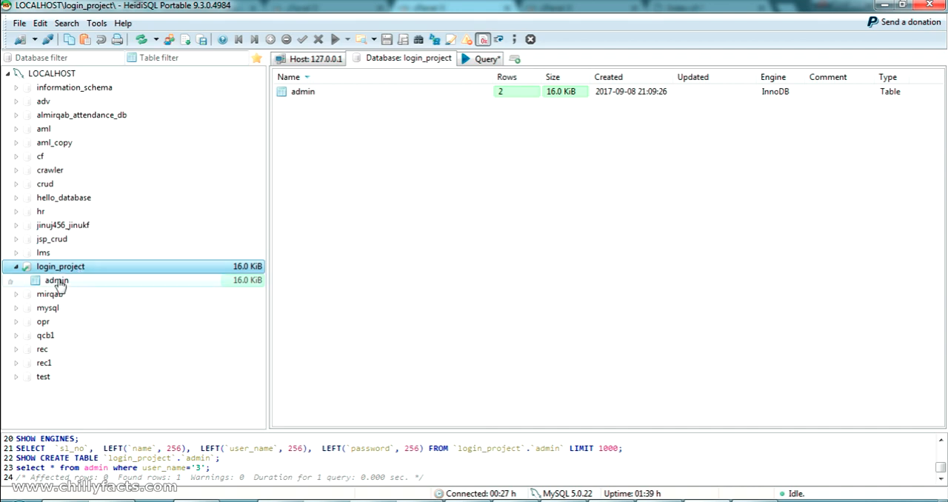
left_click(57, 280)
left_click(547, 59)
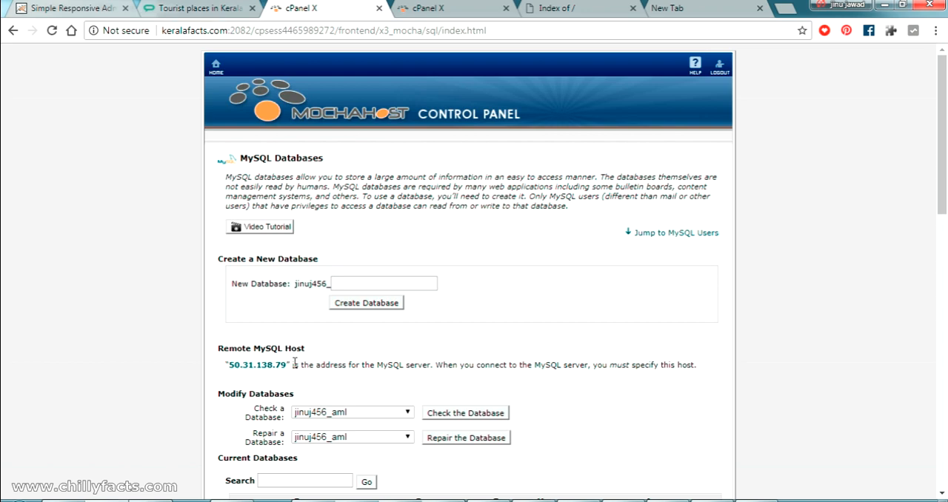
Launch another HeidiSQL instance and move its session manager clear of the remote MySQL host address in cPanel
left_click_drag(285, 361, 234, 367)
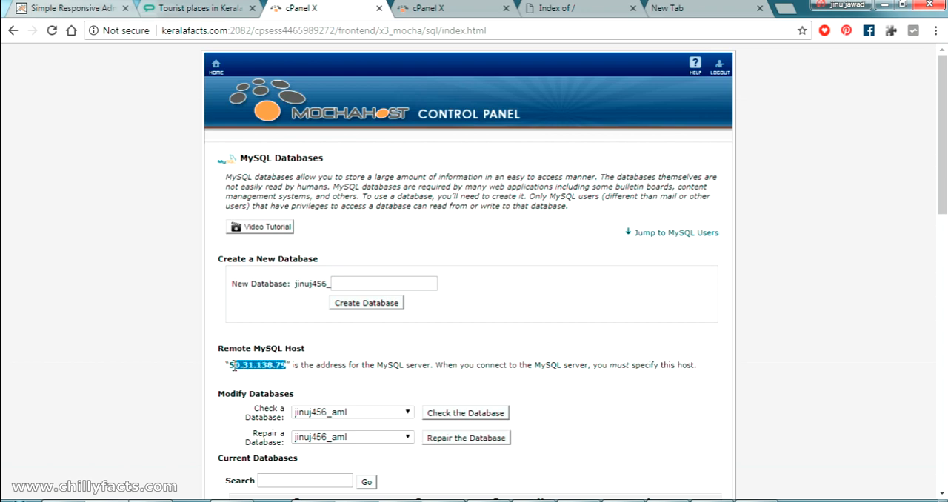
left_click(753, 492)
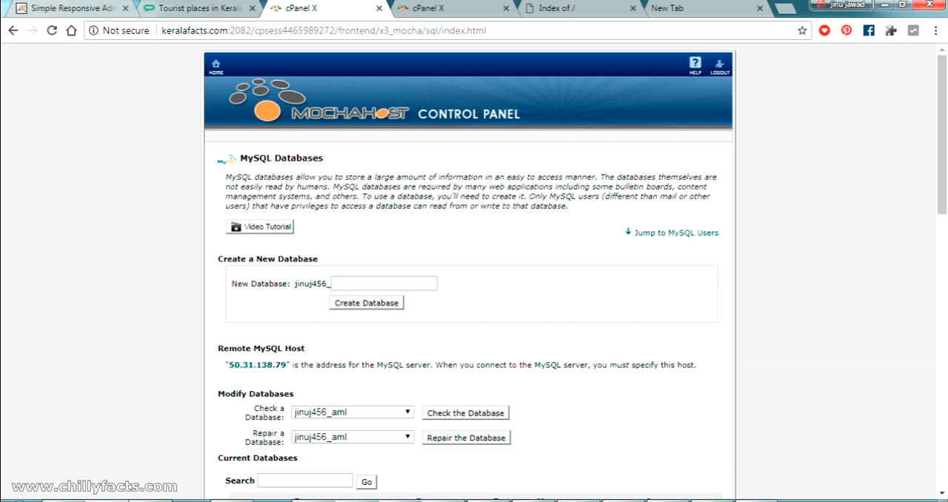
right_click(711, 501)
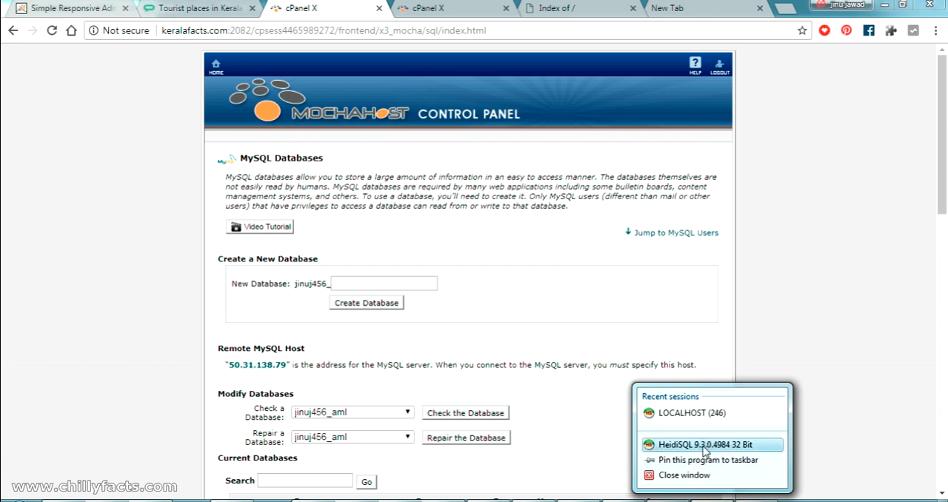
left_click(704, 447)
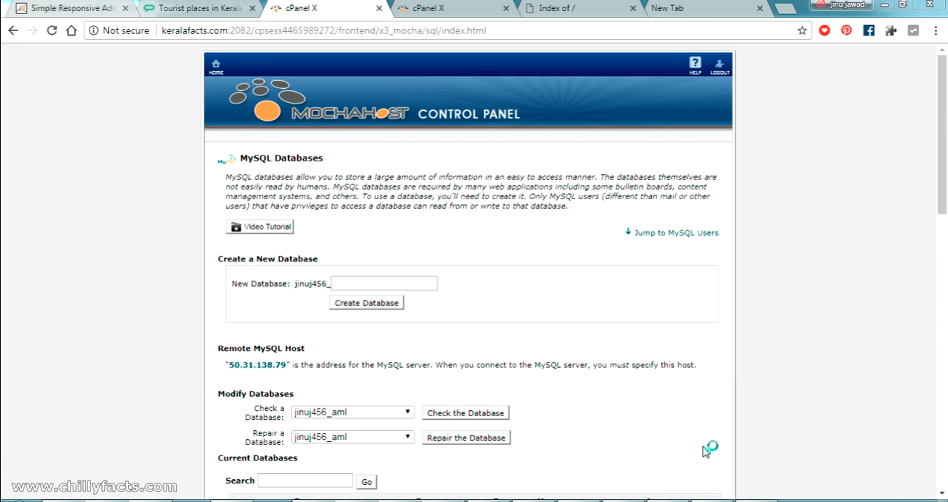
right_click(713, 494)
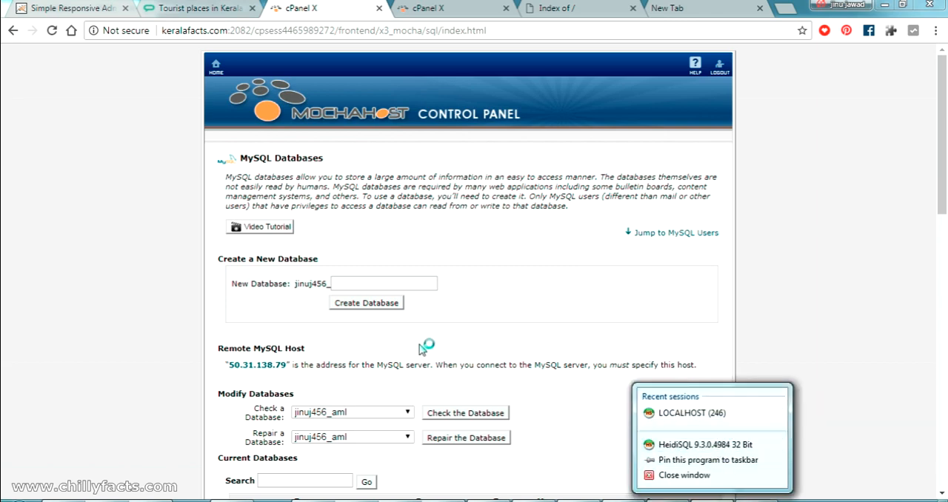
left_click_drag(320, 136, 619, 100)
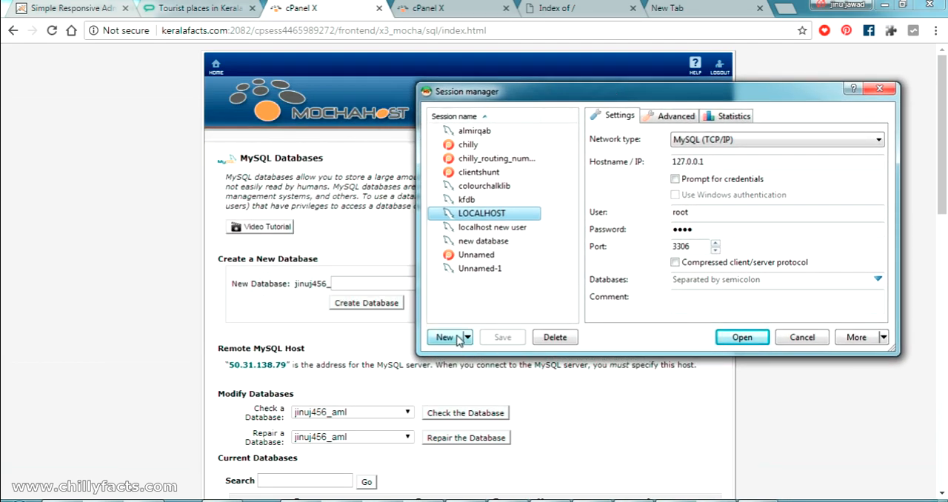
Create a new session named loginproject in the session manager
left_click(446, 337)
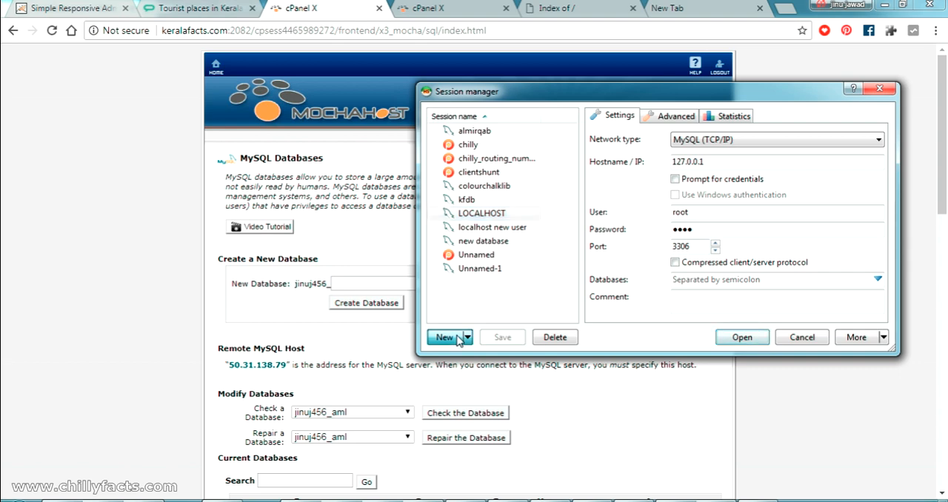
type("login")
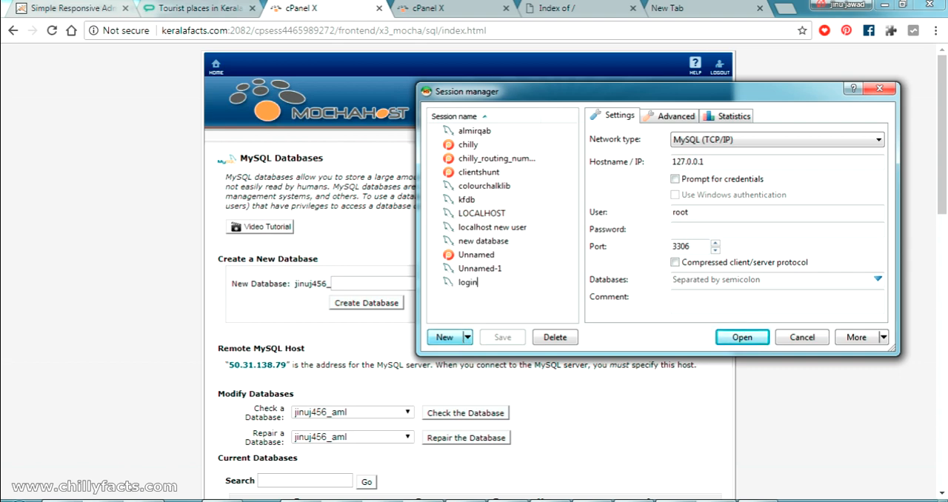
type("project")
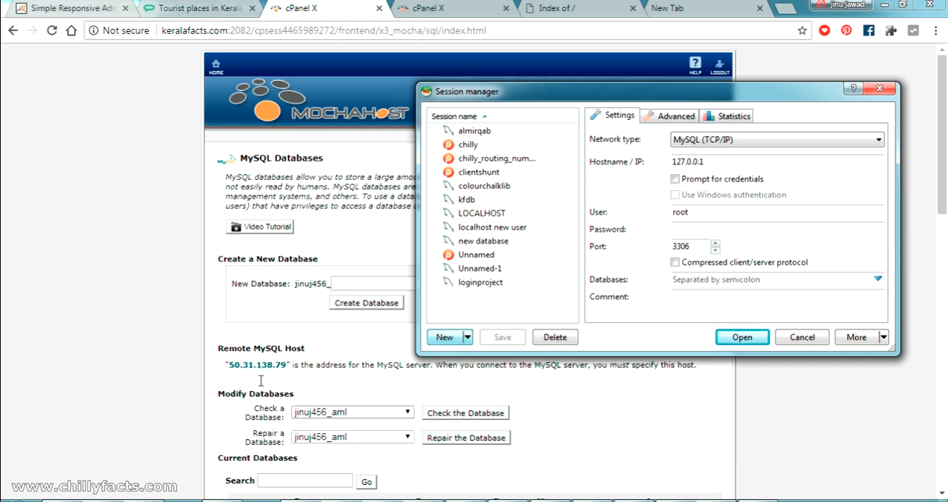
Copy the remote MySQL host address from cPanel, bring up the Notepad note, and set the session's hostname to 50.31.138.79
left_click(289, 362)
left_click_drag(289, 361, 232, 364)
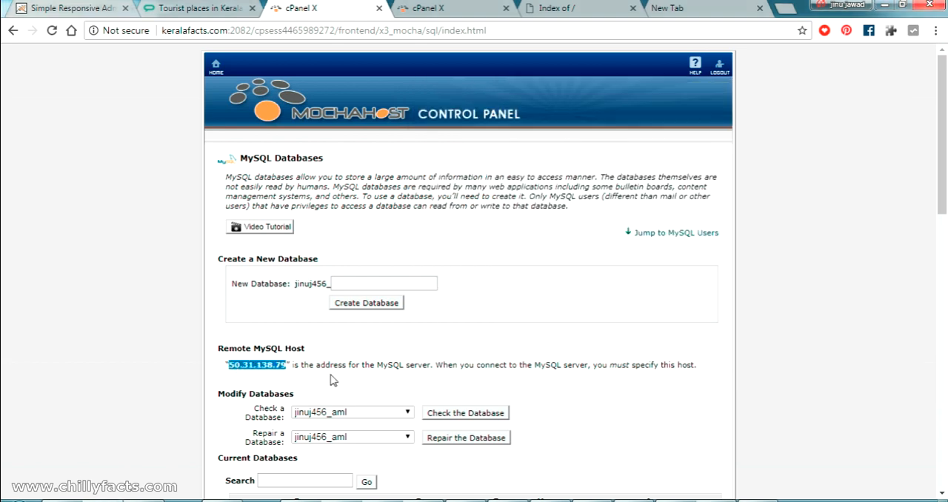
left_click(690, 501)
left_click(629, 418)
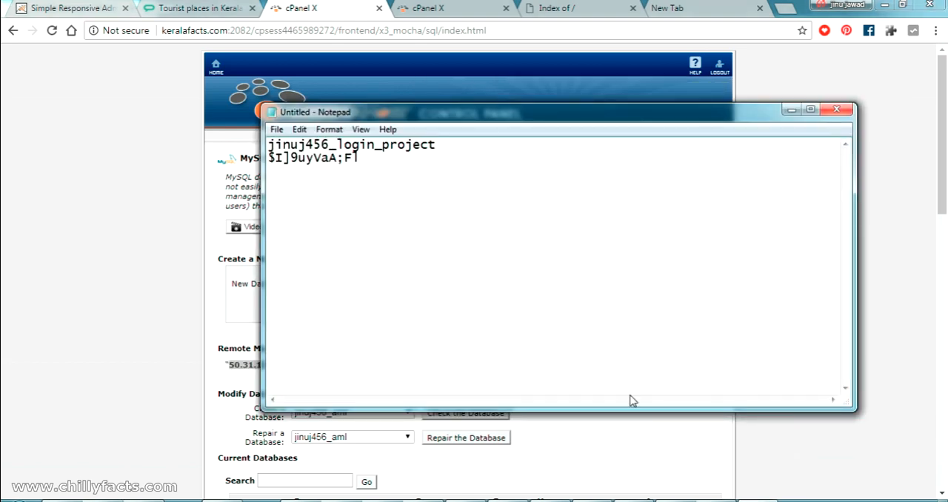
left_click(726, 501)
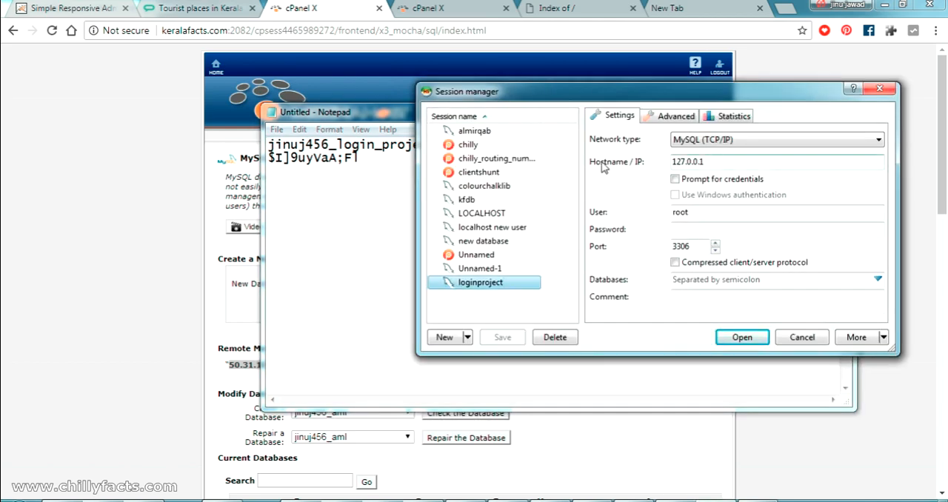
double_click(707, 161)
type("50.31.138.79")
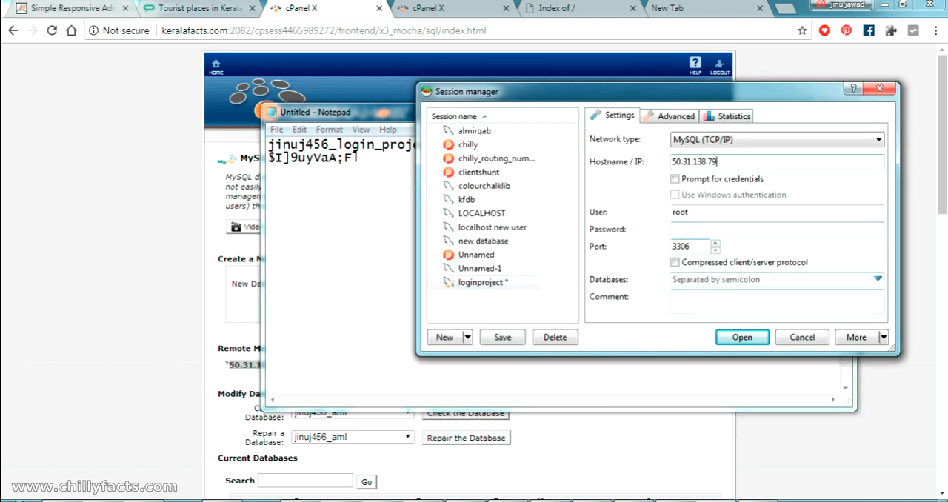
Copy the full database name from the Notepad note into the loginproject session's user field
left_click(413, 186)
double_click(442, 143)
key("ctrl+c")
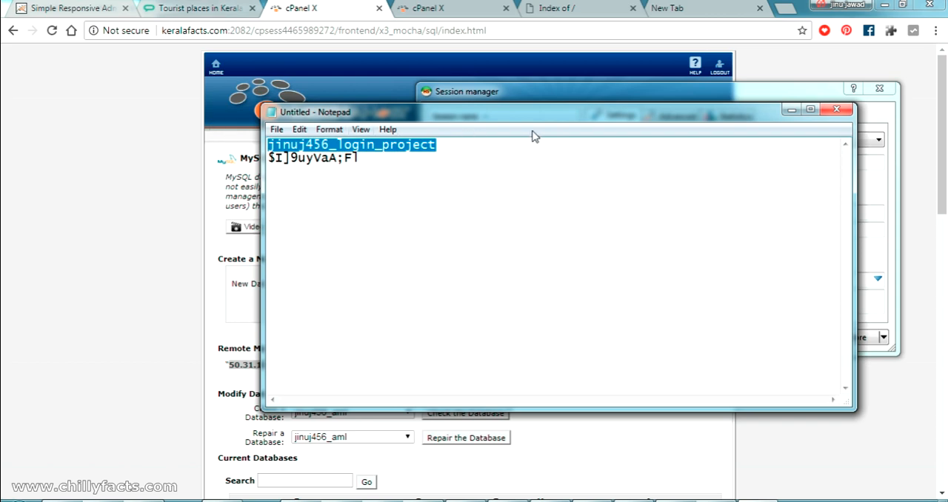
left_click(640, 96)
double_click(715, 211)
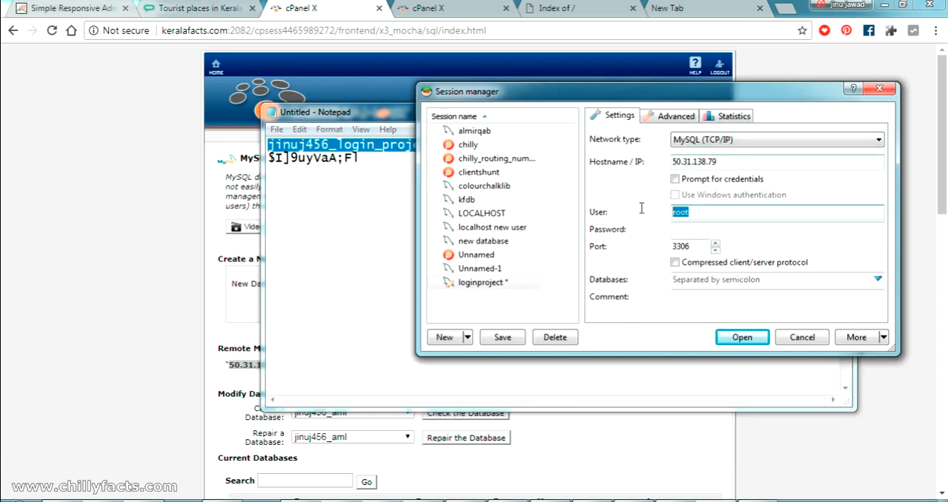
key("ctrl+v")
Copy the saved password from the Notepad note into the session's password field and open the connection
left_click(368, 167)
left_click_drag(361, 158, 268, 159)
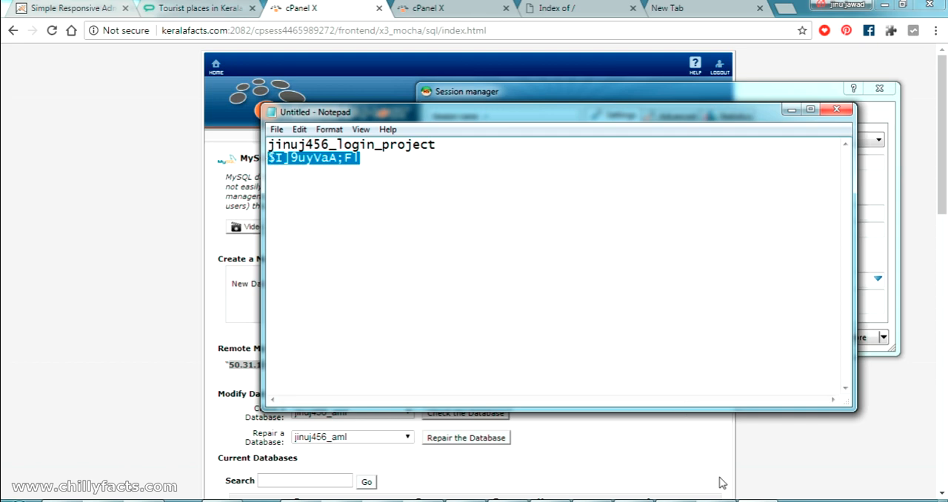
key("alt+Tab")
left_click(711, 229)
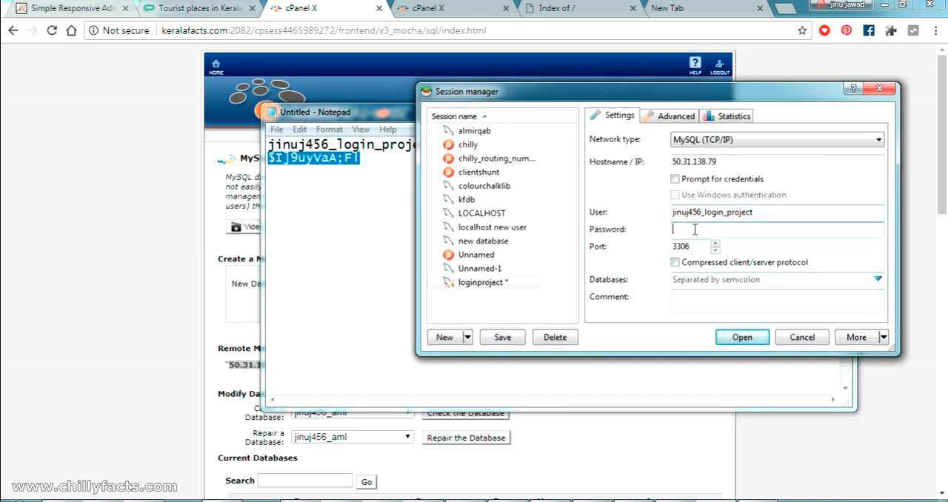
key("ctrl+v")
left_click(743, 337)
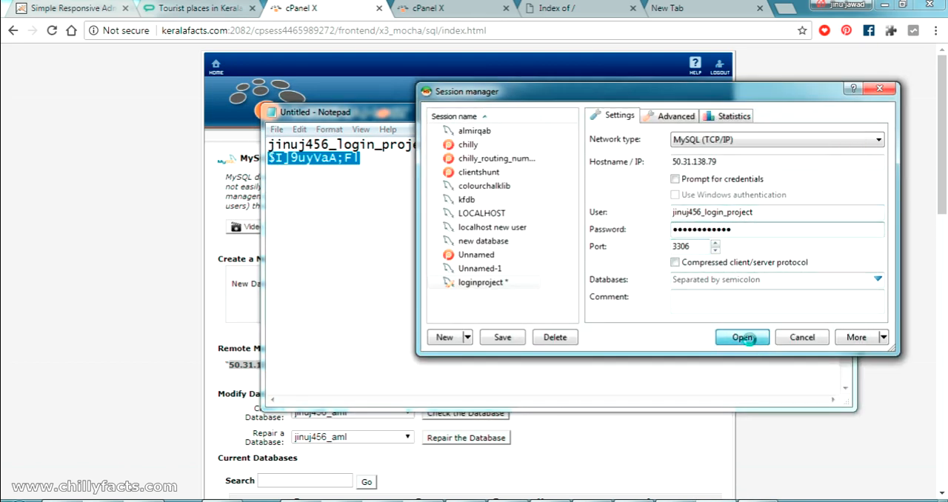
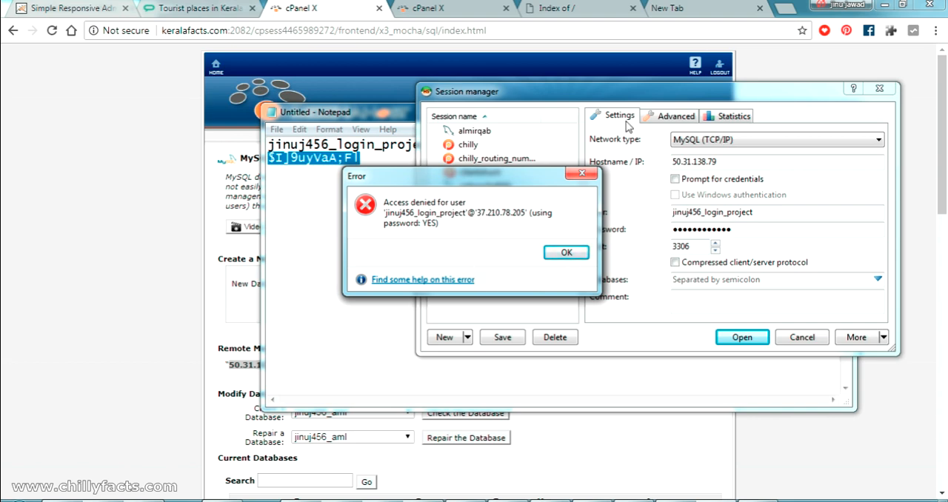
Search the web for "get my ip" in the empty browser tab and copy the public IP address
left_click(691, 7)
type("get mmy")
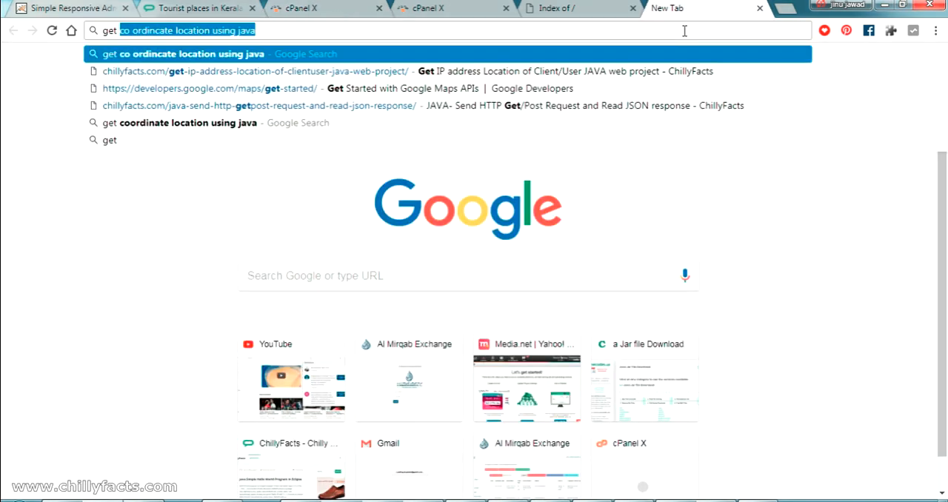
key("BackSpace")
key("BackSpace")
type("y ip")
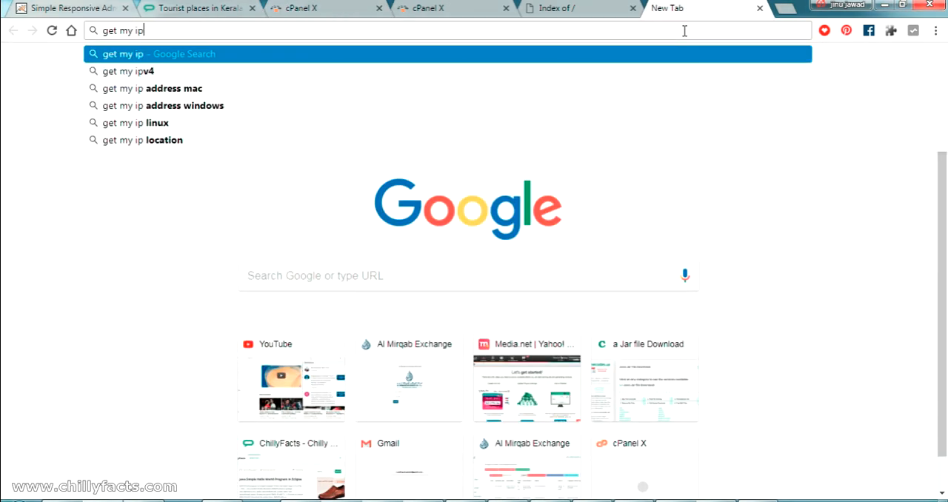
key("Return")
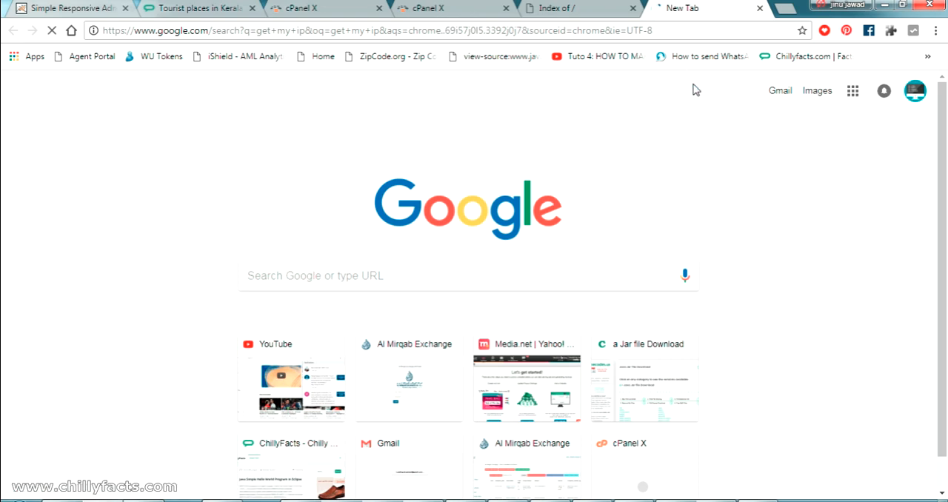
left_click_drag(230, 192, 116, 186)
right_click(124, 187)
left_click(156, 197)
left_click(457, 5)
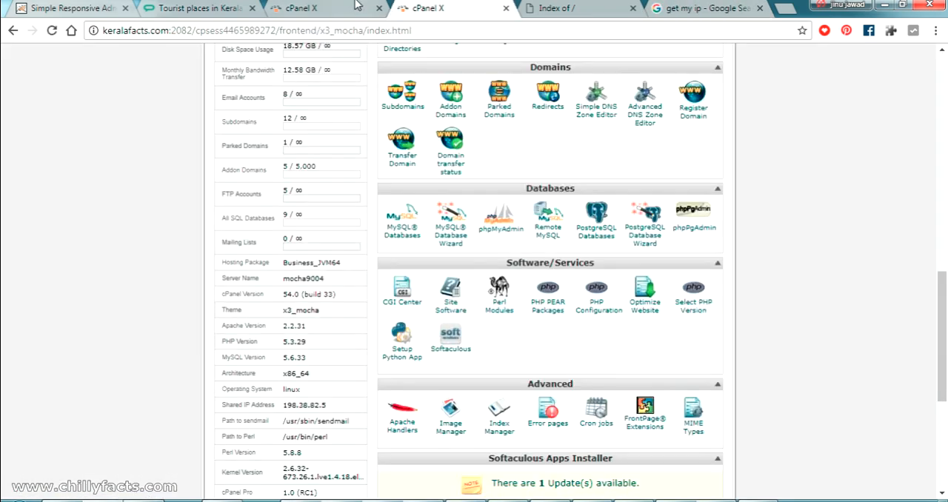
left_click(360, 6)
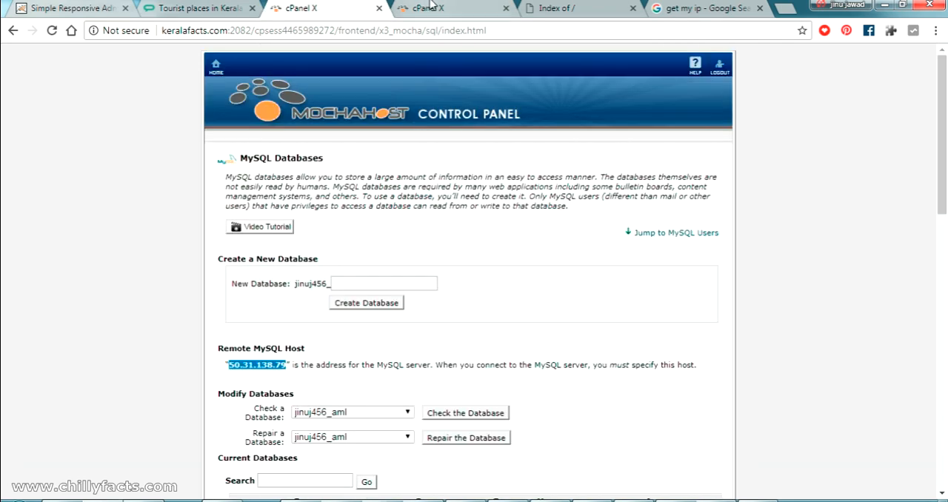
left_click(430, 4)
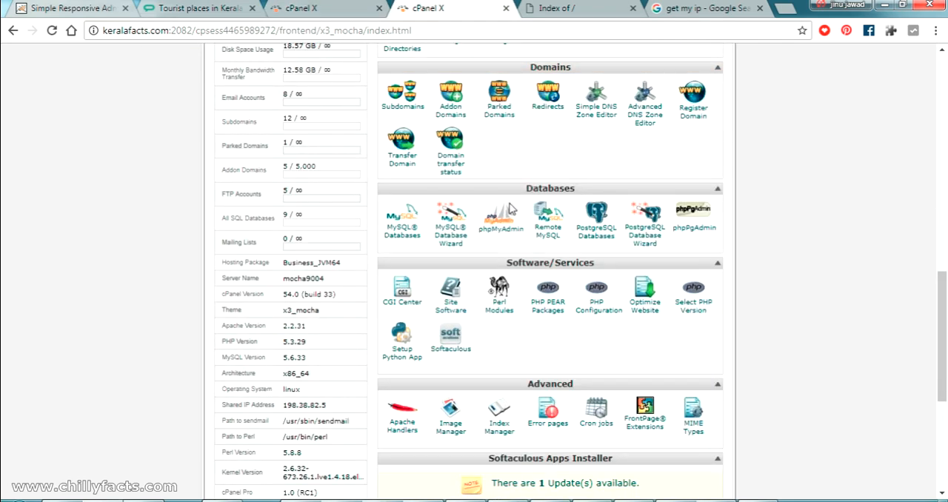
left_click(548, 236)
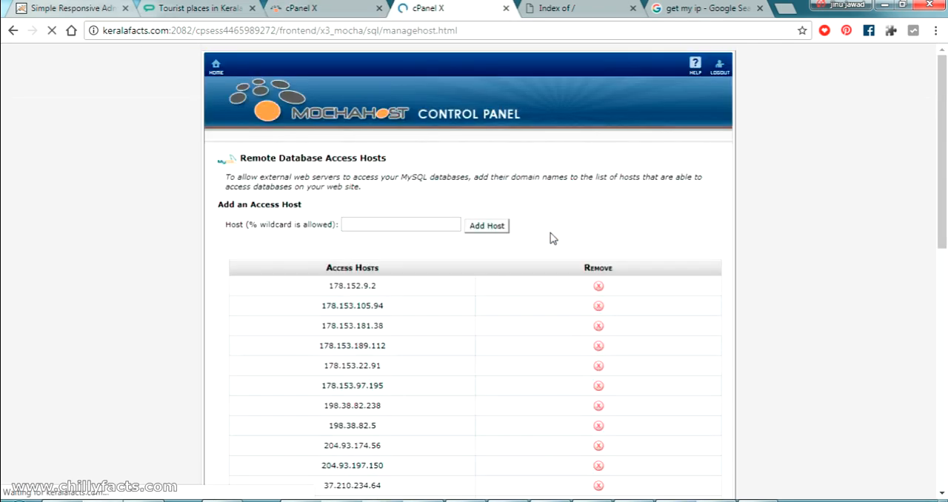
left_click(404, 225)
key("ctrl+v")
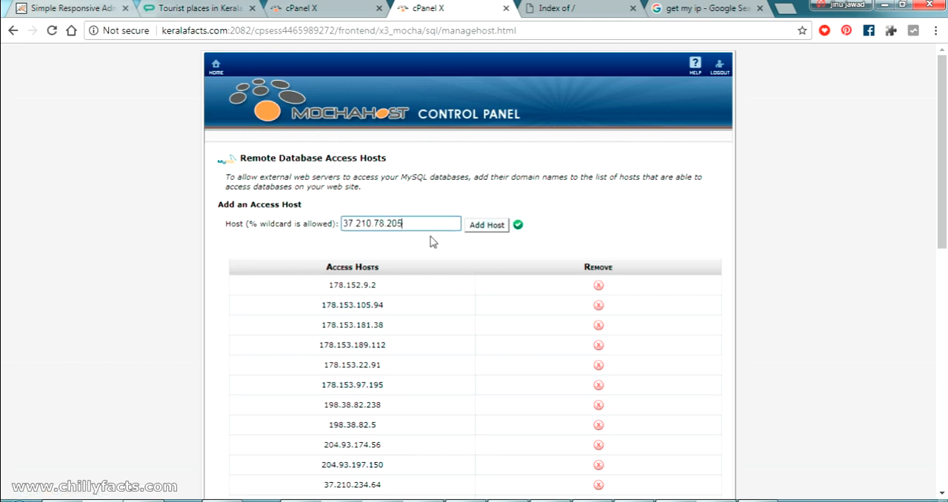
left_click(485, 230)
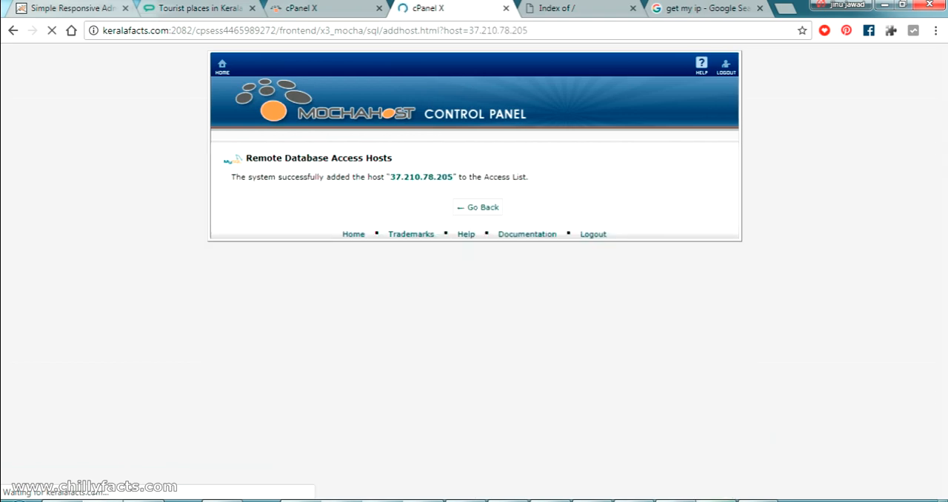
Switch back to HeidiSQL, dismiss the access error, and try to open the loginproject connection again
left_click_drag(262, 176, 400, 178)
left_click(416, 179)
key("alt+Tab")
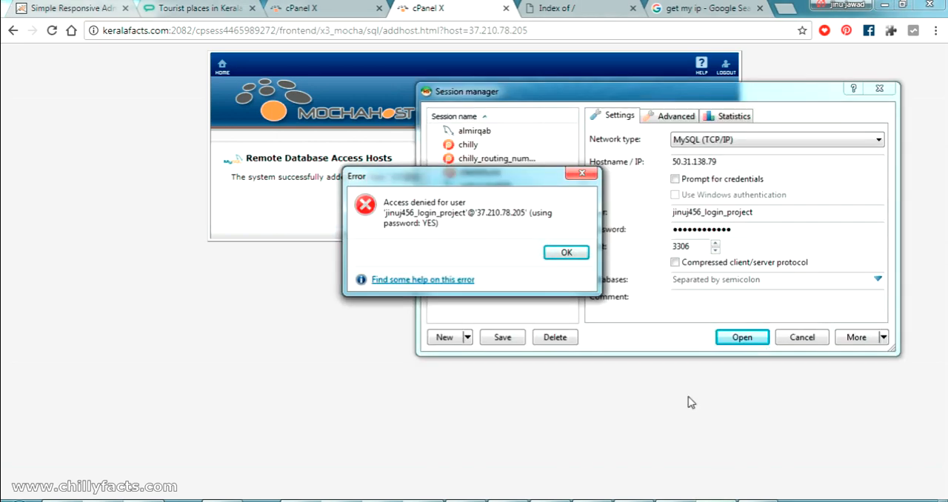
left_click(560, 252)
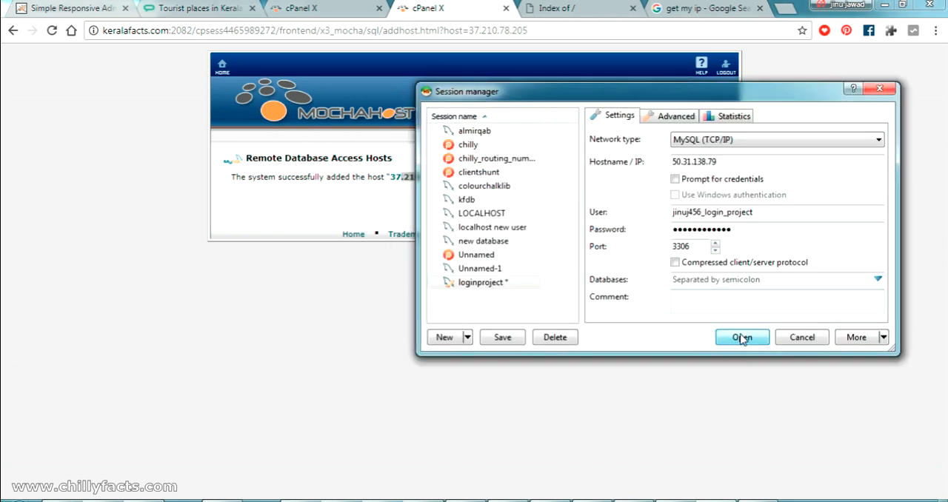
left_click(742, 338)
left_click(561, 250)
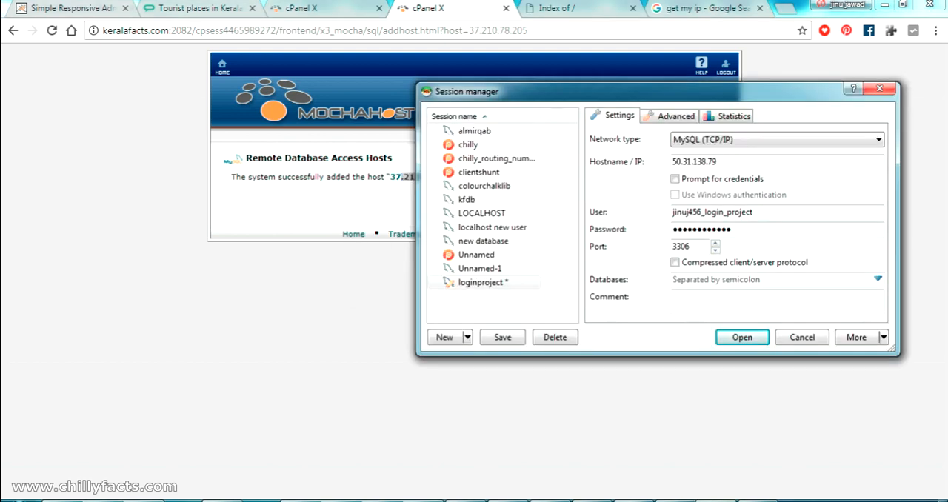
left_click(337, 6)
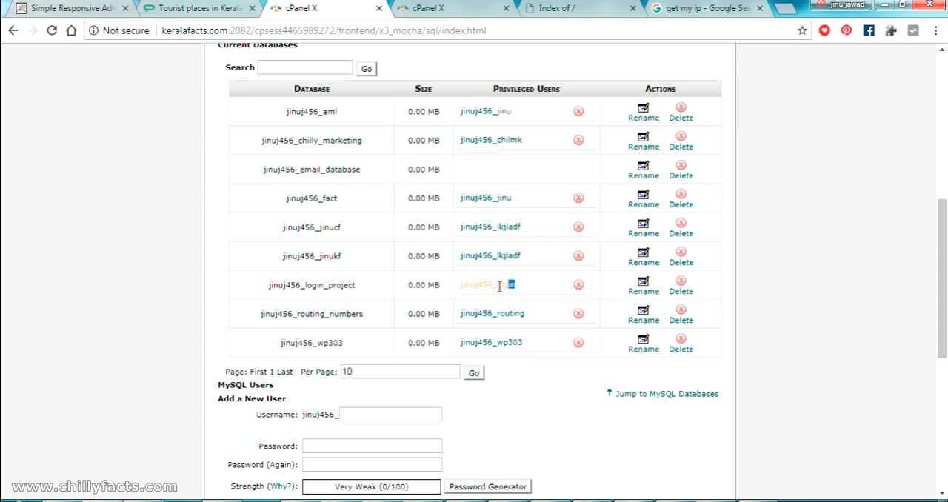
left_click_drag(517, 287, 465, 282)
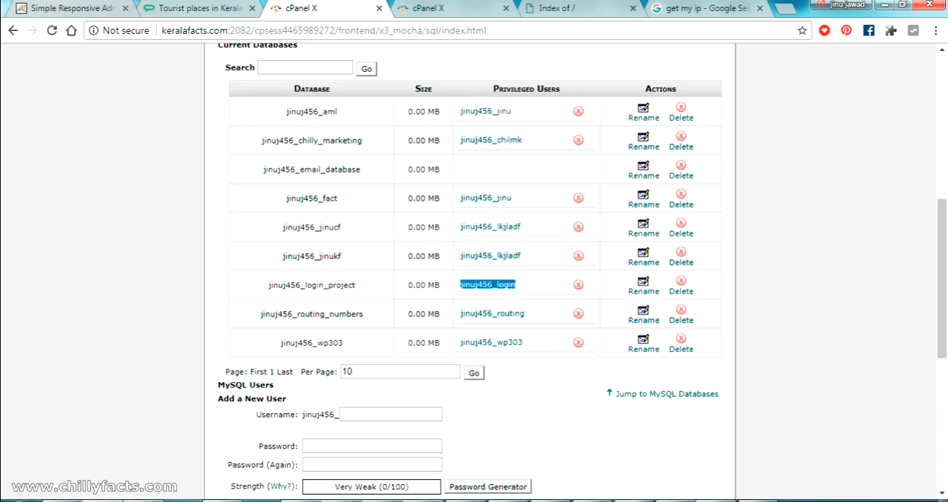
left_click(738, 501)
double_click(760, 213)
key("ctrl+v")
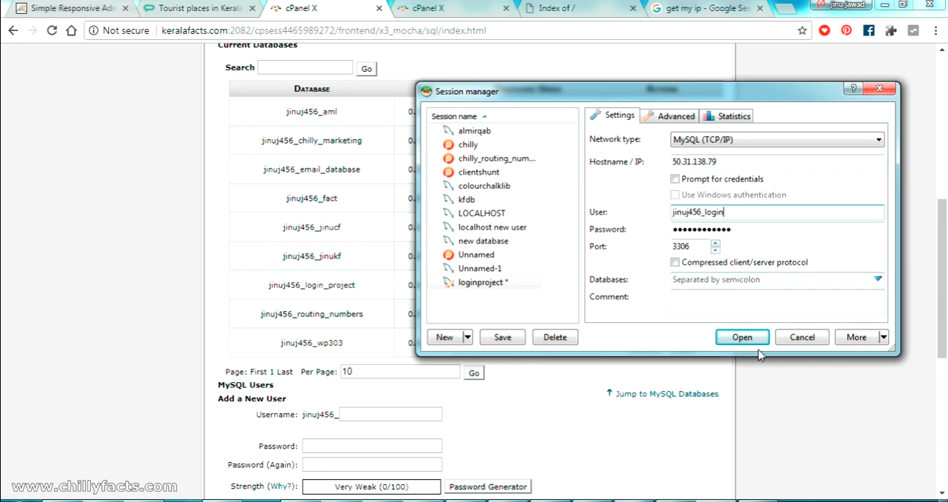
left_click(755, 339)
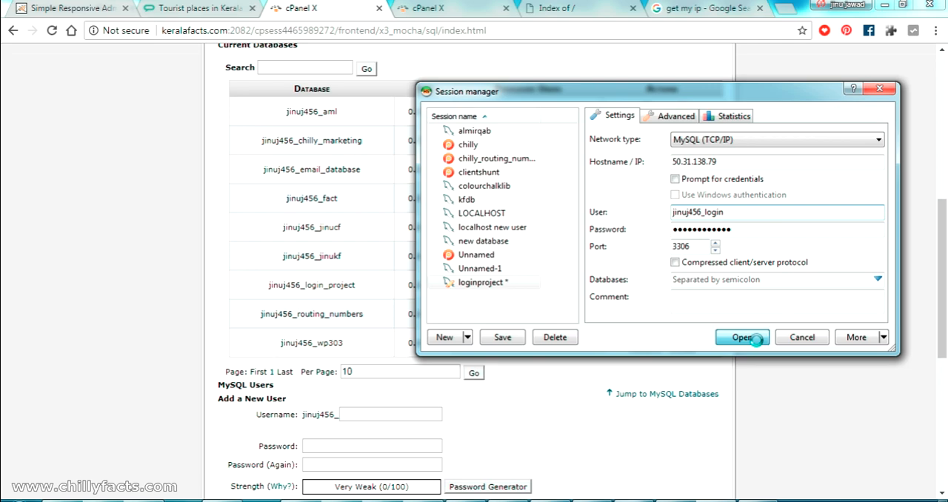
left_click(461, 324)
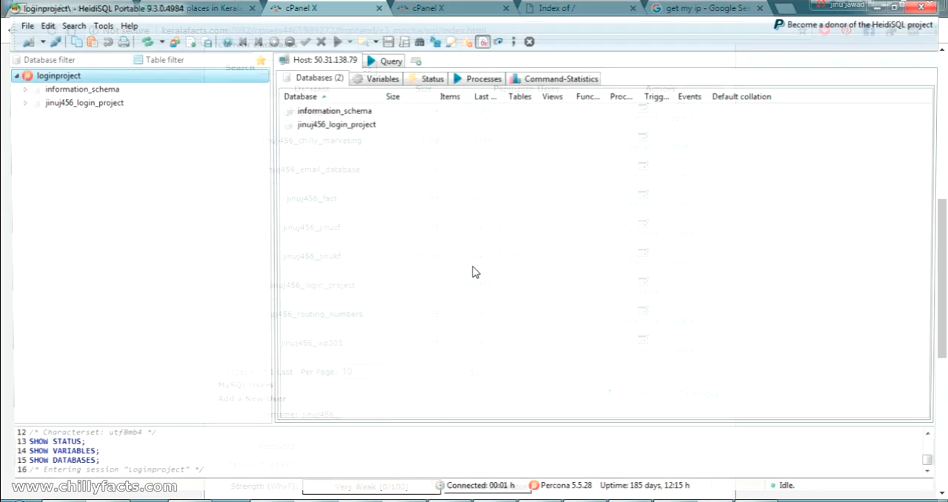
Select the jinuj456_login_project database, and copy the CREATE code of the admin table from the LOCALHOST session's login_project database
left_click(60, 106)
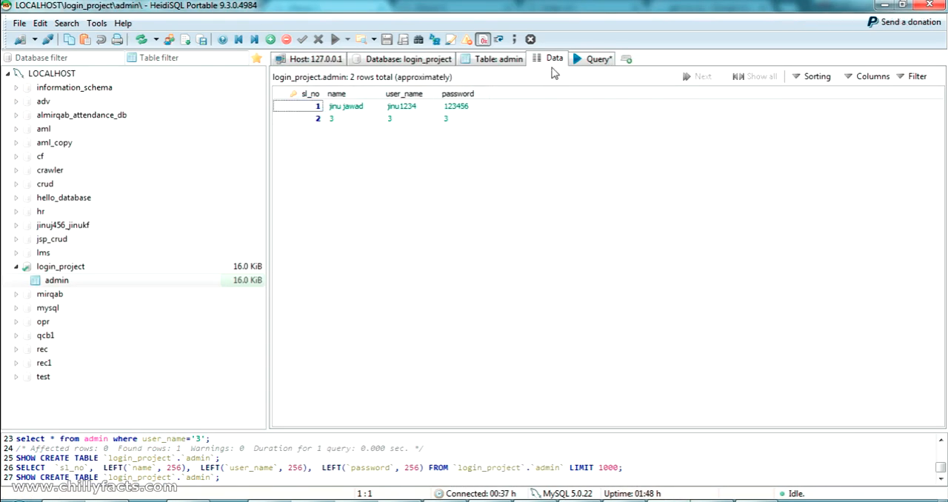
left_click(498, 59)
left_click(590, 78)
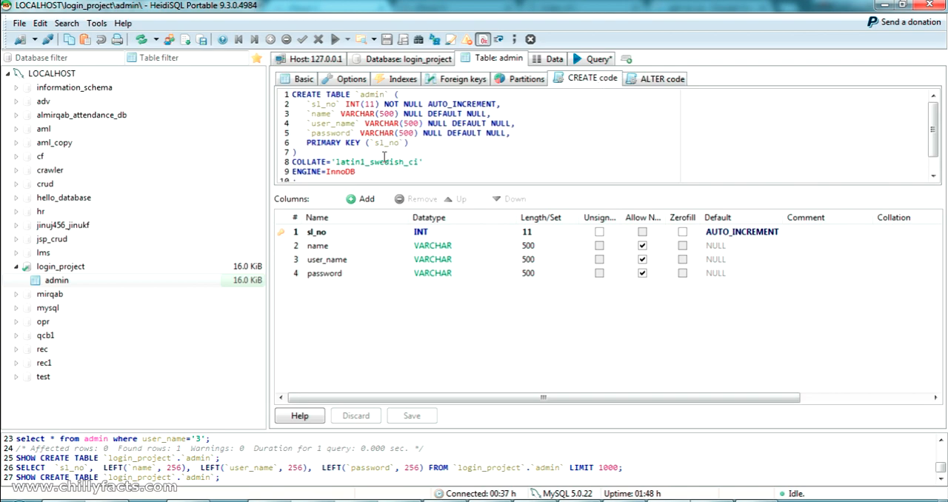
key("ctrl+a")
key("ctrl+c")
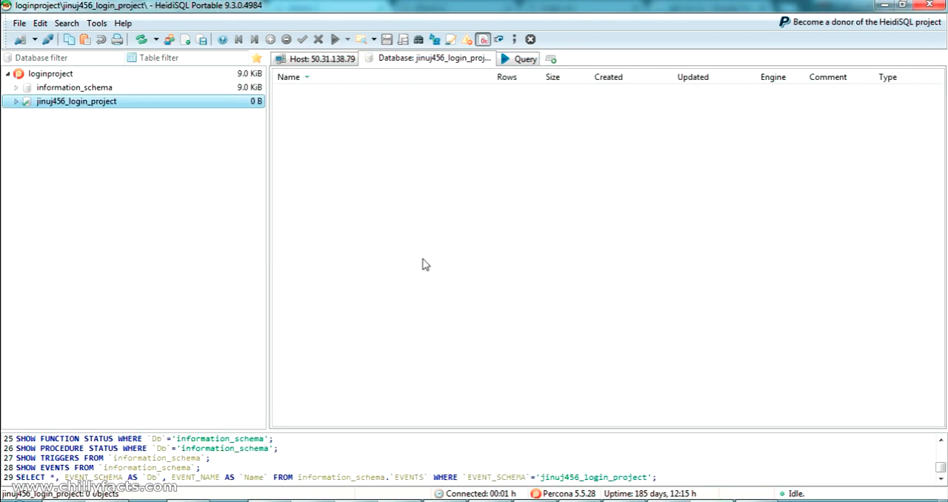
Run the copied CREATE TABLE code for admin as a query in the loginproject session and refresh the database tree
left_click(422, 259)
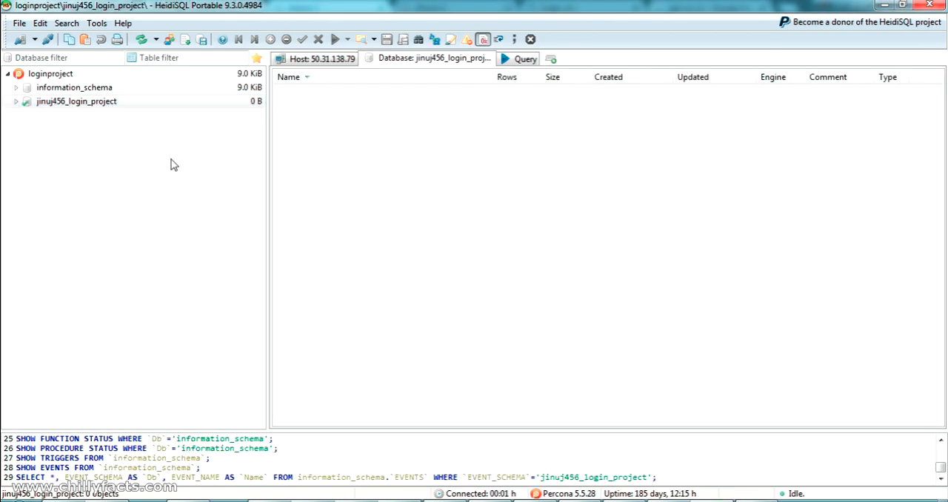
left_click(523, 58)
key("ctrl+v")
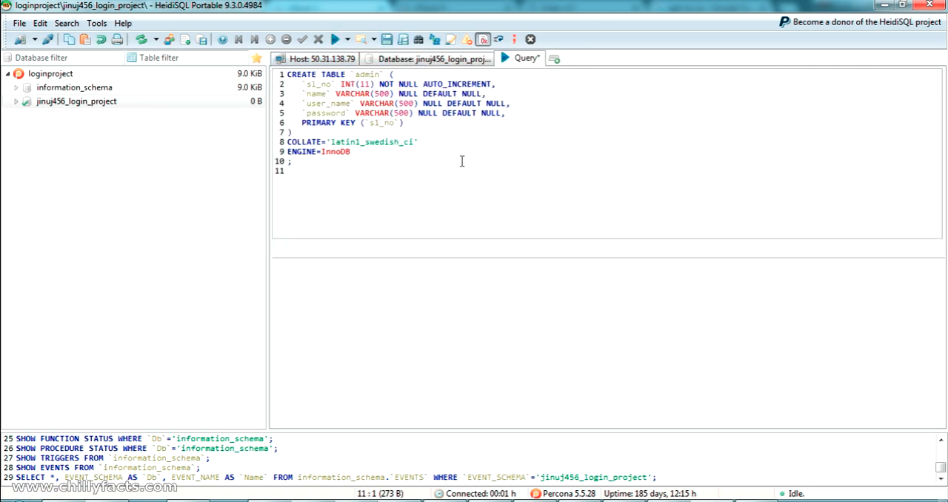
left_click(334, 41)
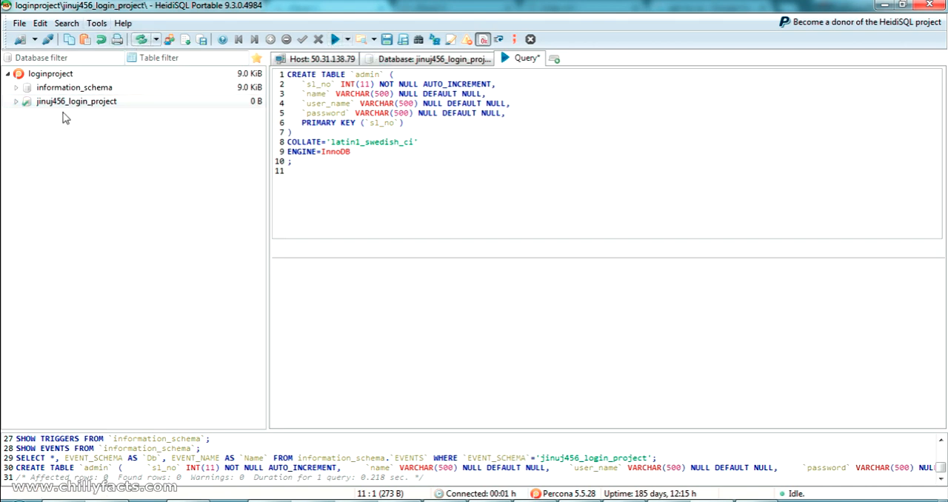
left_click(19, 109)
left_click(143, 41)
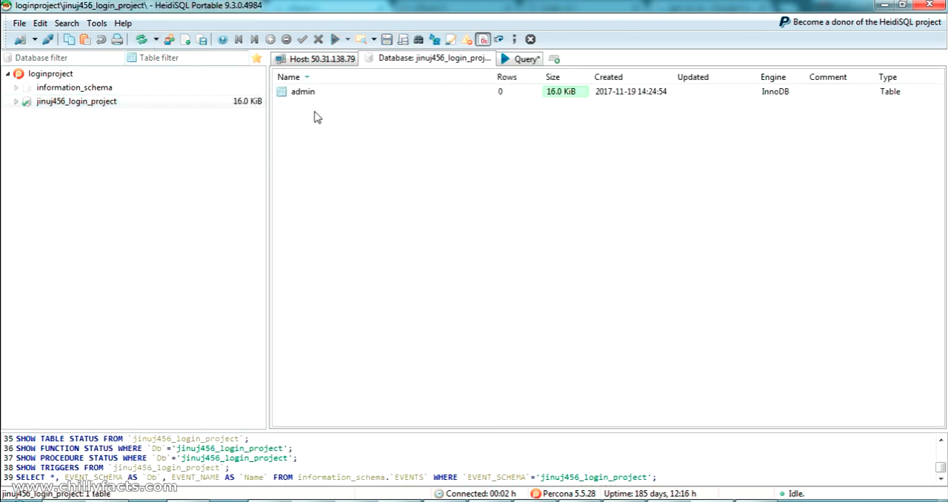
Open the data of the admin table in jinuj456_login_project and add an empty row
left_click(309, 95)
double_click(309, 95)
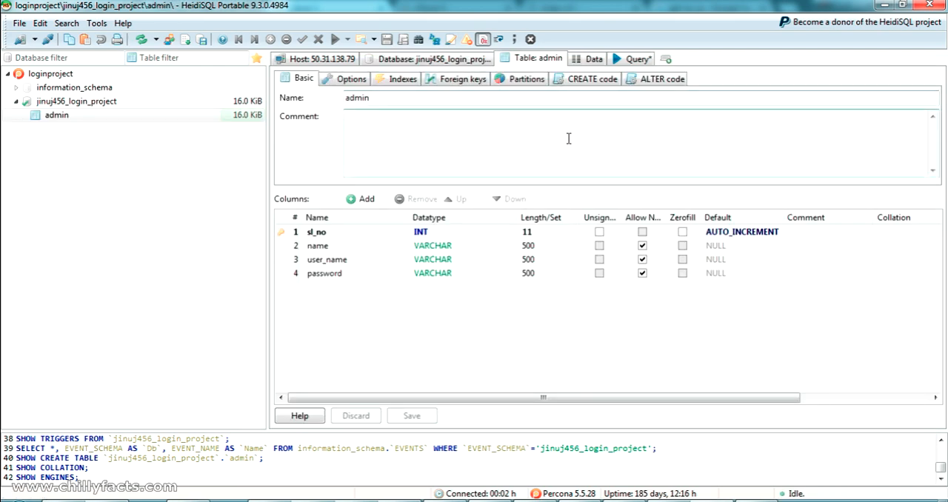
left_click(593, 59)
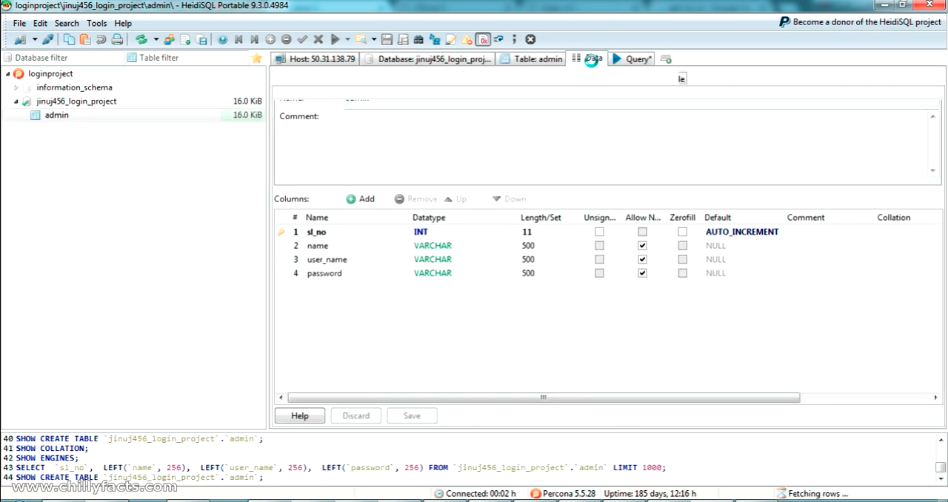
left_click(271, 41)
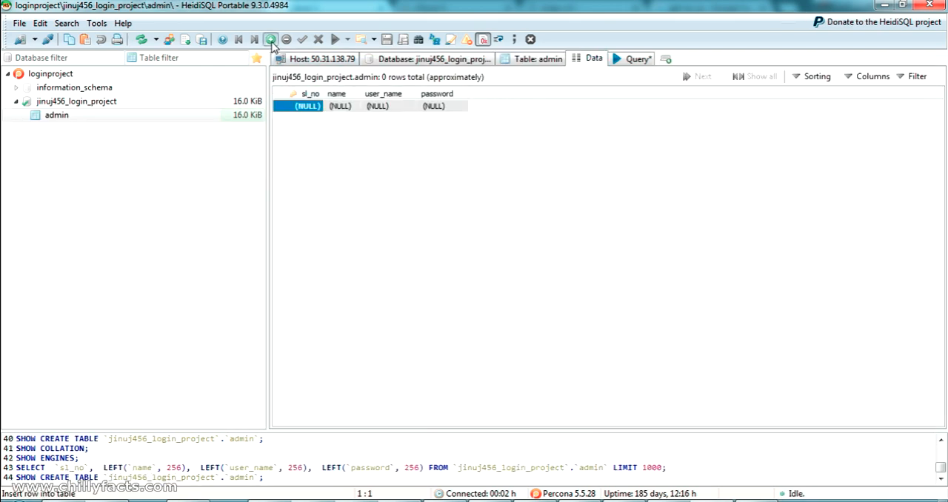
Fill the row with sl_no 1, name Chillyfacts Name, user_name chilly123 and the account password, save it, and widen the name column
double_click(302, 106)
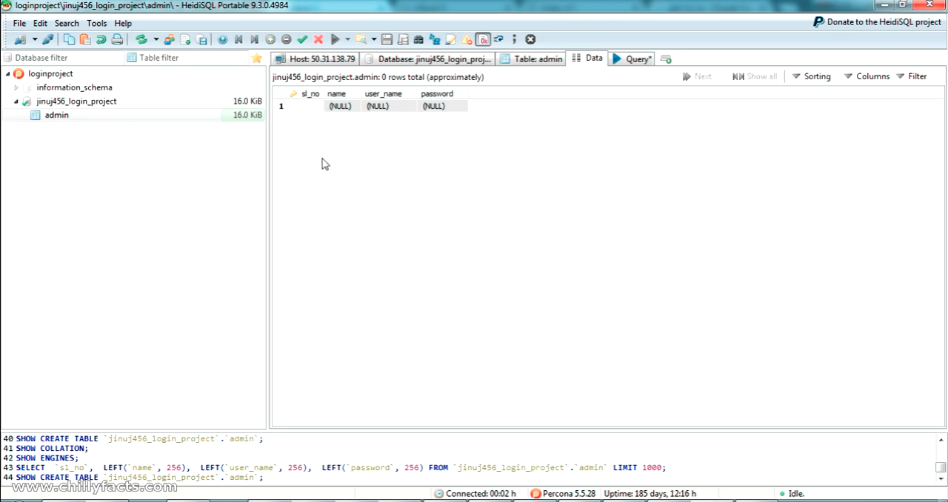
key("Tab")
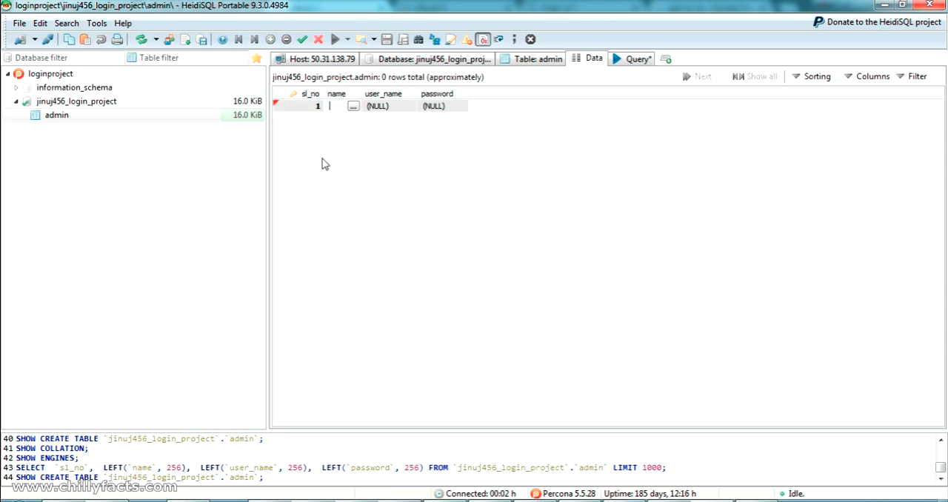
key("Tab")
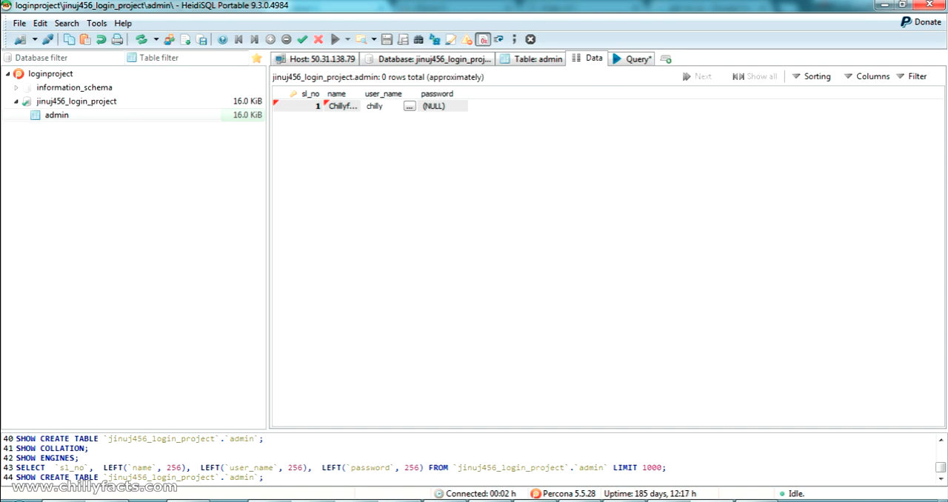
key("Tab")
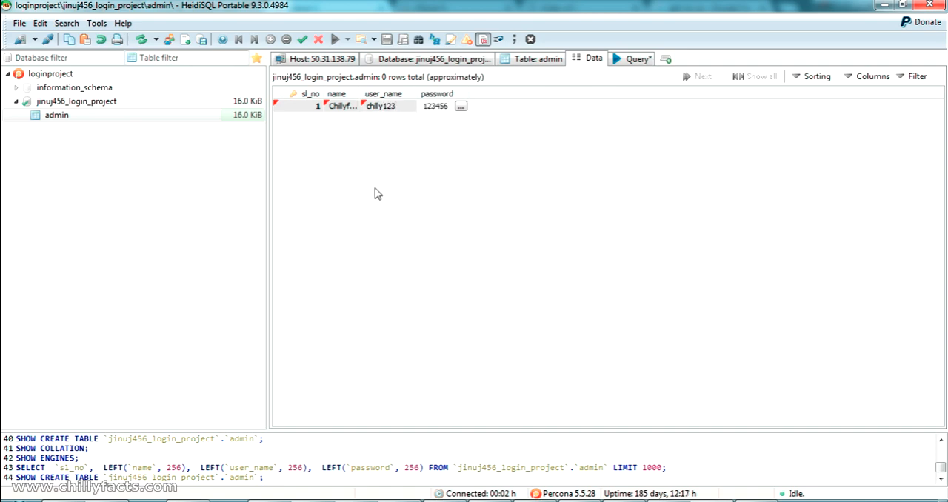
key("Return")
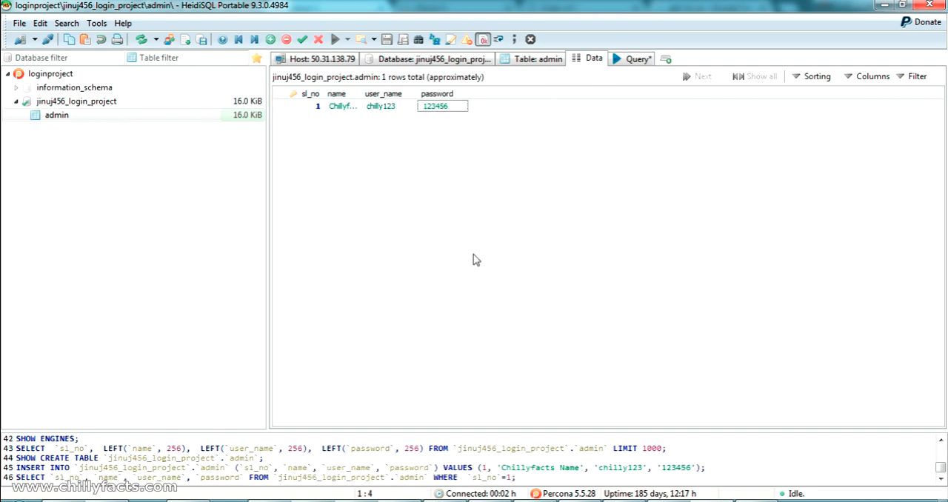
left_click_drag(324, 94, 442, 94)
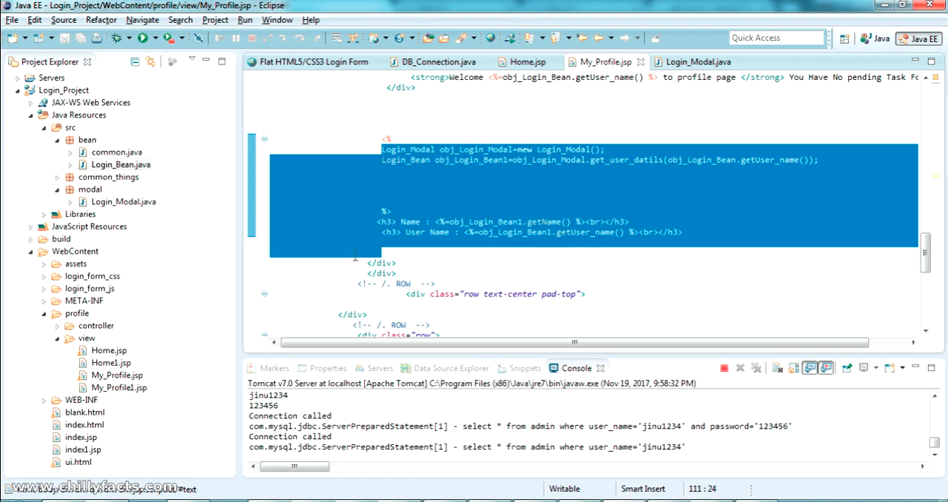
Switch to Eclipse, open DB_Connection.java and duplicate the DriverManager.getConnection line inside the try block
left_click(382, 200)
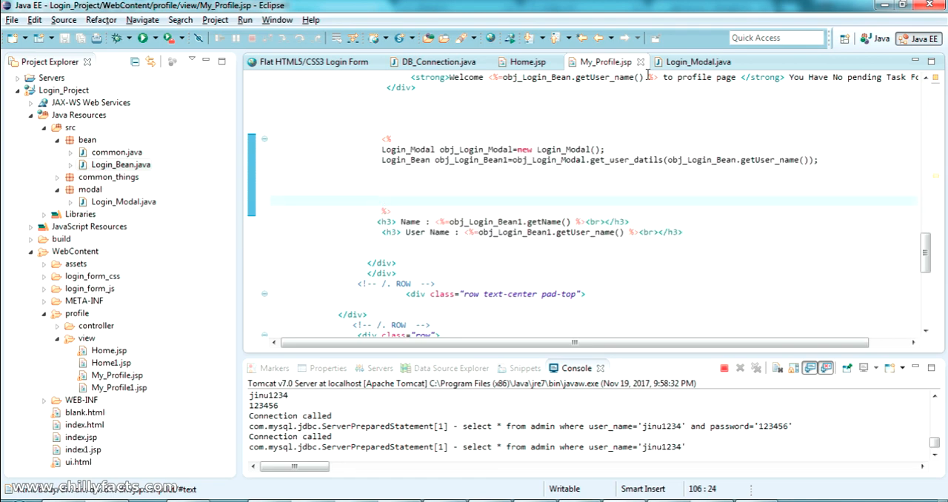
left_click(451, 64)
scroll(409, 254, "down", 2)
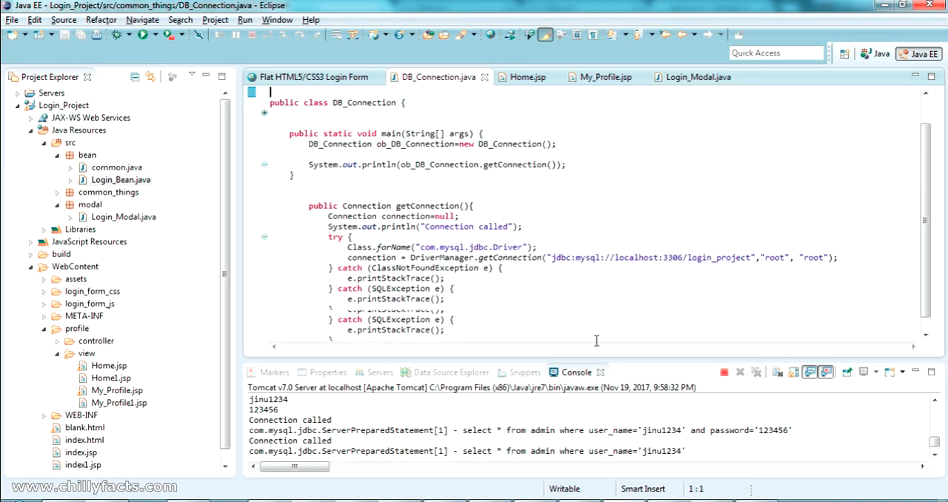
left_click(845, 243)
key("Return")
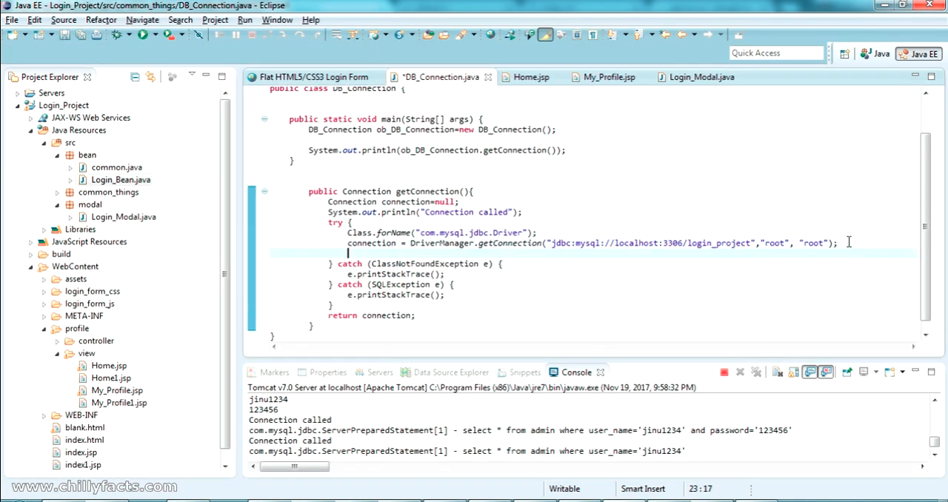
key("Return")
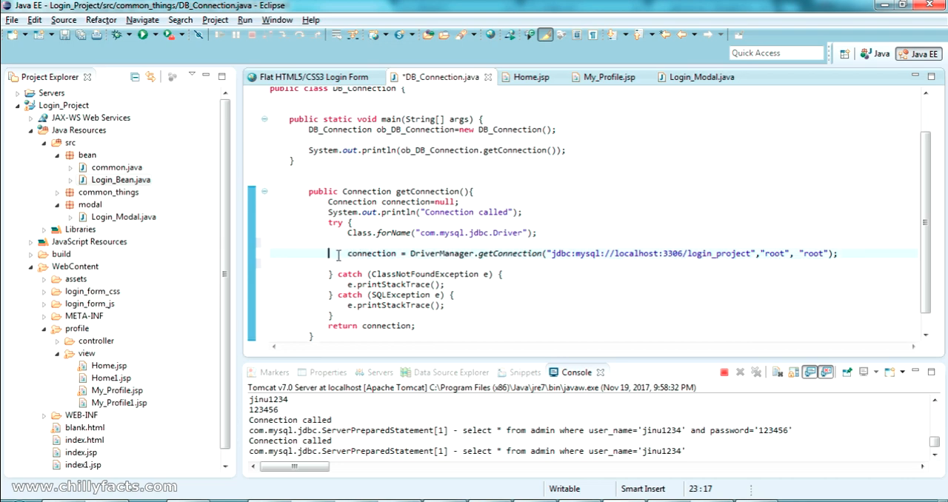
key("shift+Down")
key("ctrl+c")
key("ctrl+v")
key("ctrl+v")
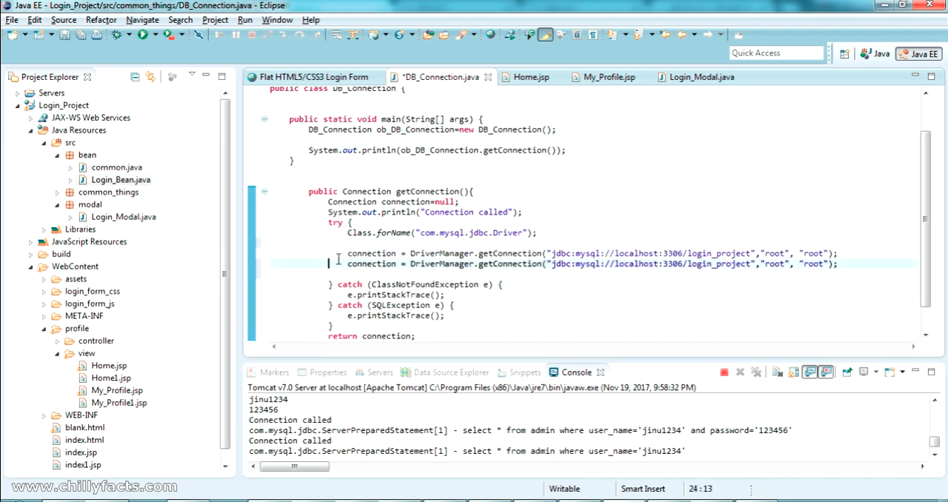
Comment out the first of the two localhost connection lines and save DB_Connection.java
left_click(341, 254)
type("//")
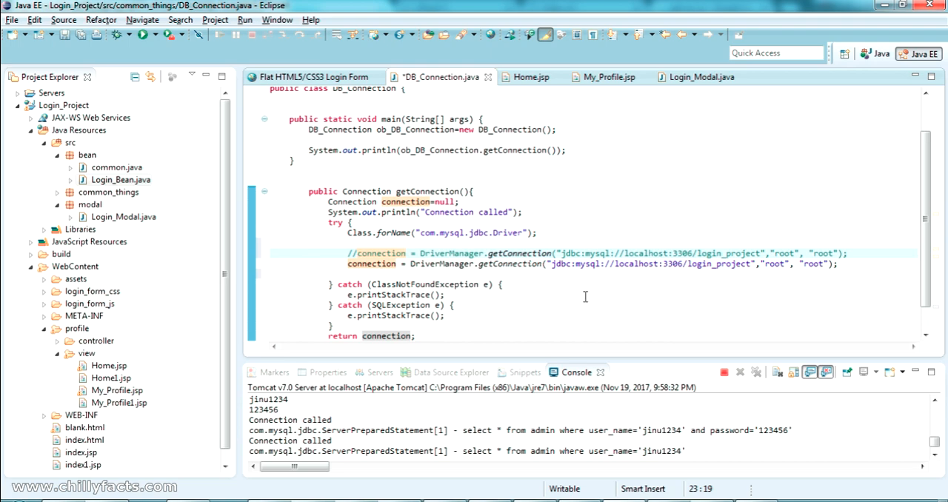
key("ctrl+s")
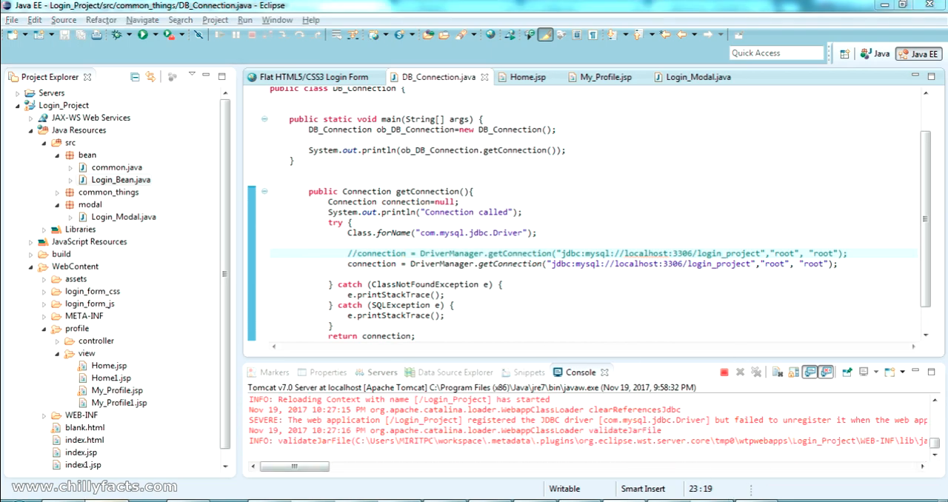
Copy the remote MySQL host address 50.31.138.79 from cPanel and replace localhost with it in the active connection line
key("alt+Tab")
scroll(360, 222, "up", 5)
scroll(363, 263, "up", 1)
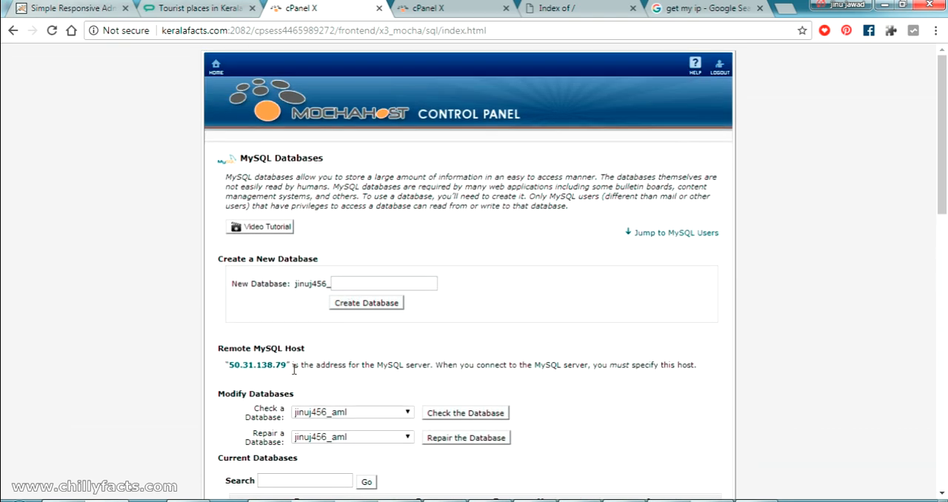
left_click_drag(291, 364, 226, 372)
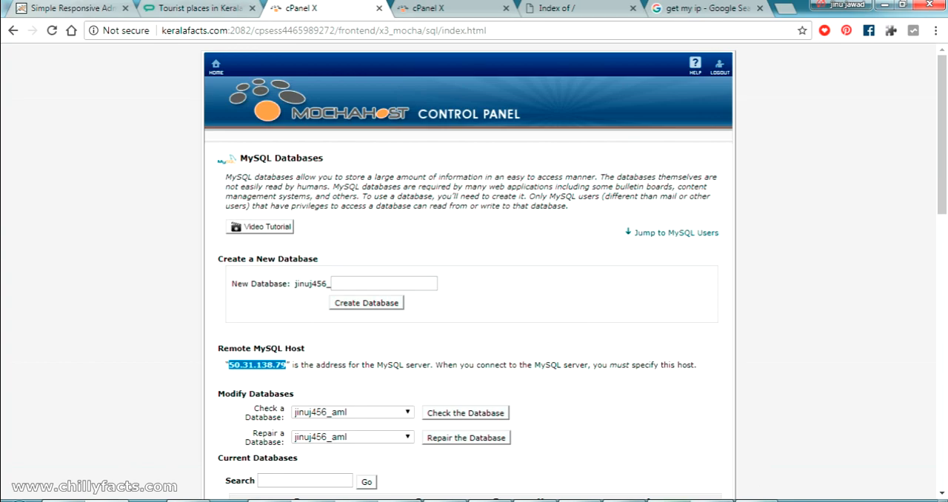
left_click(629, 501)
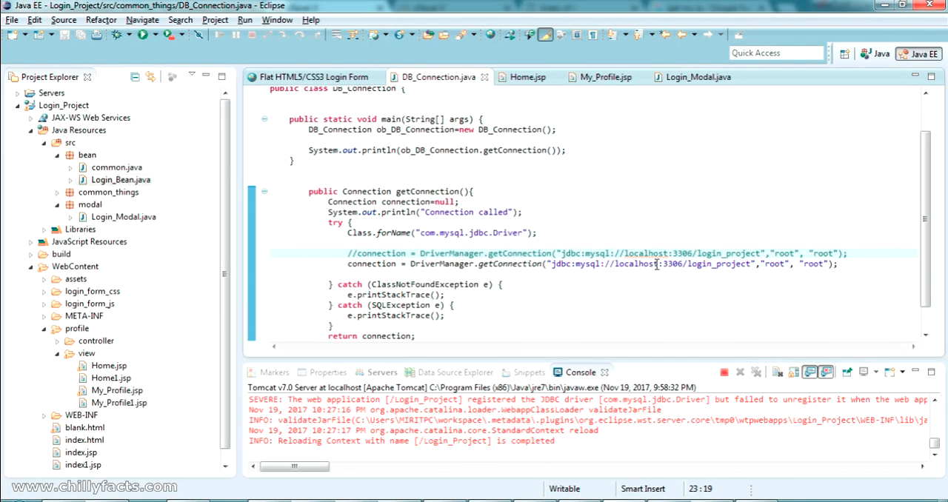
left_click_drag(658, 265, 616, 265)
key("ctrl+v")
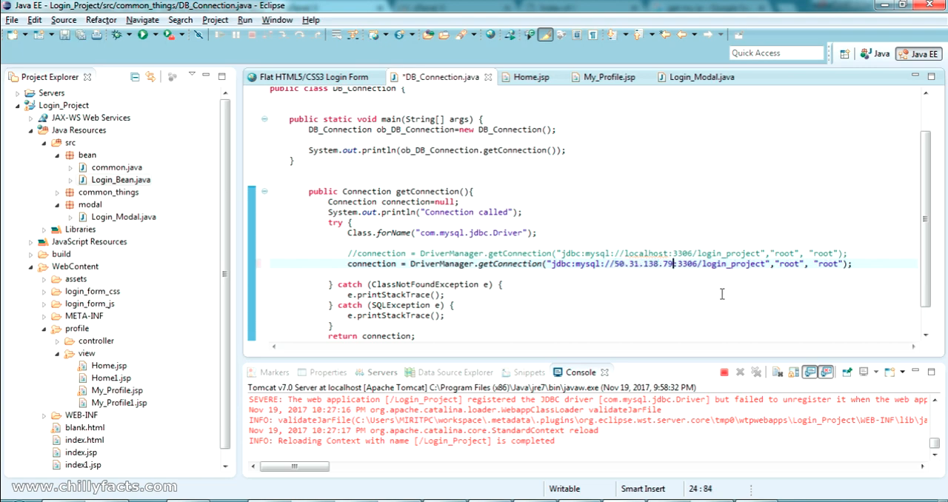
Copy the privileged user jinuj456_login of the login project database from cPanel and use it as the connection's user name
left_click(786, 500)
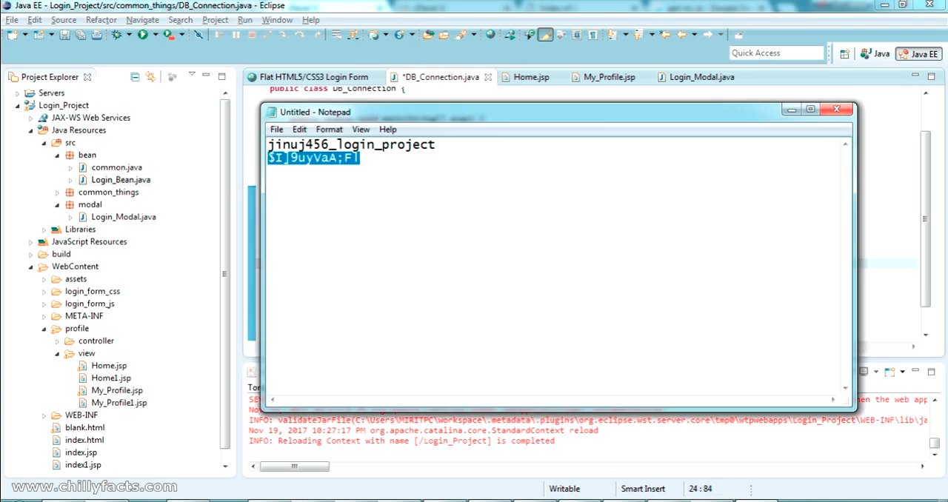
left_click(786, 501)
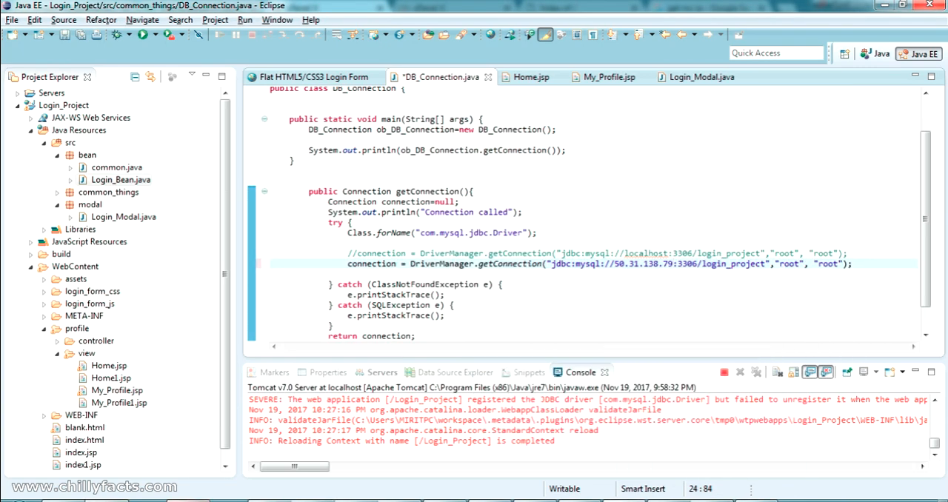
left_click(188, 501)
scroll(504, 273, "down", 5)
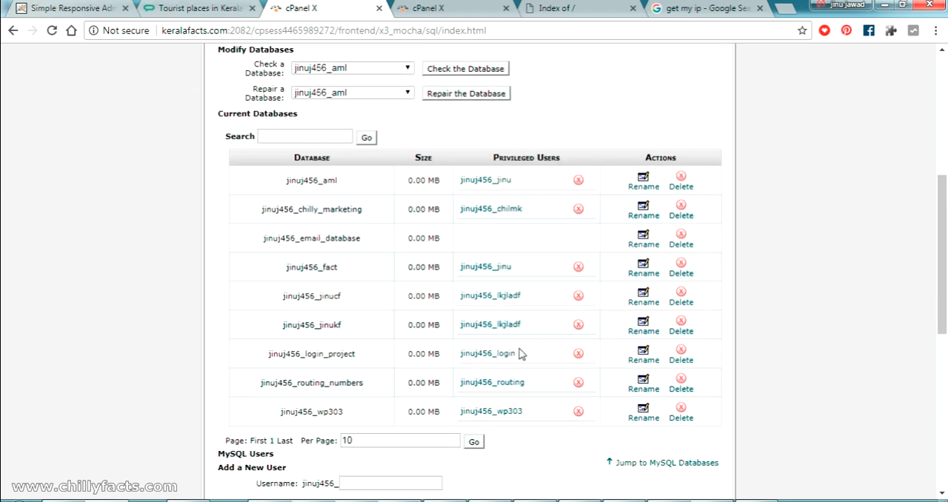
left_click_drag(522, 353, 457, 353)
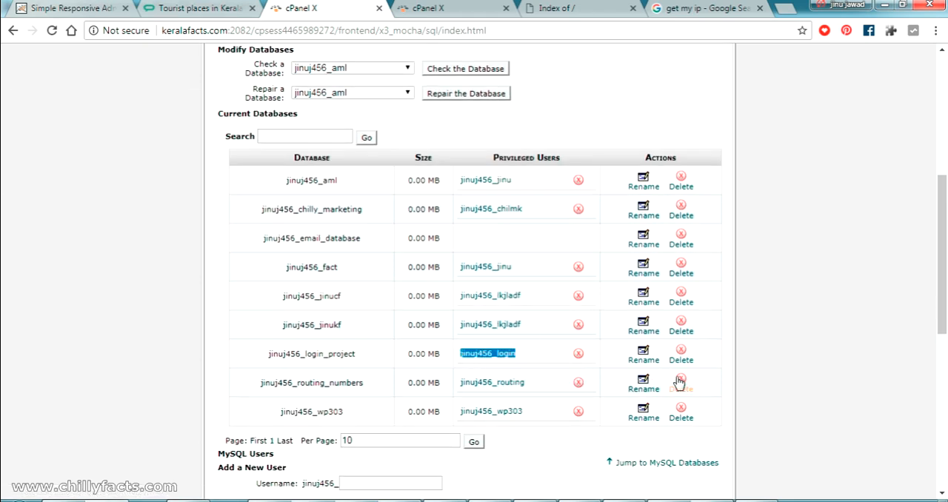
left_click(625, 500)
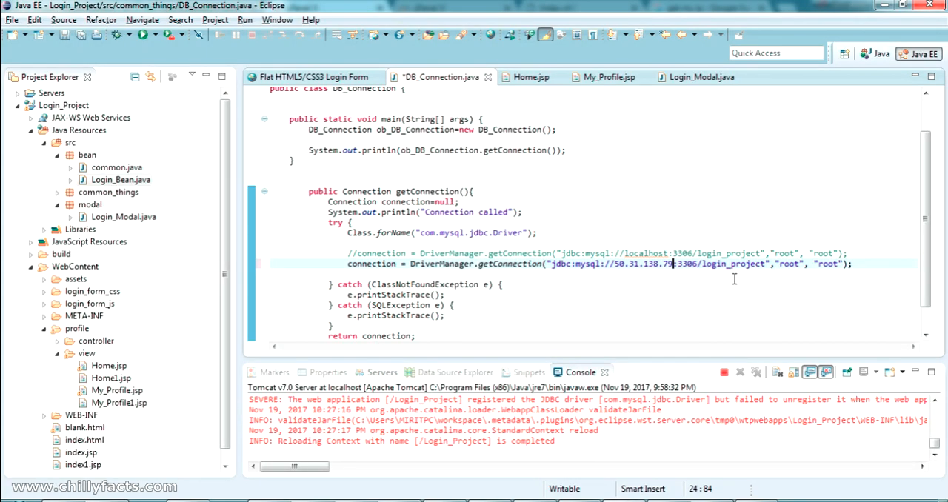
left_click_drag(798, 264, 790, 265)
key("ctrl+v")
Copy the database password from the Notepad note and replace the root password in the active connection line with it
key("alt+Tab")
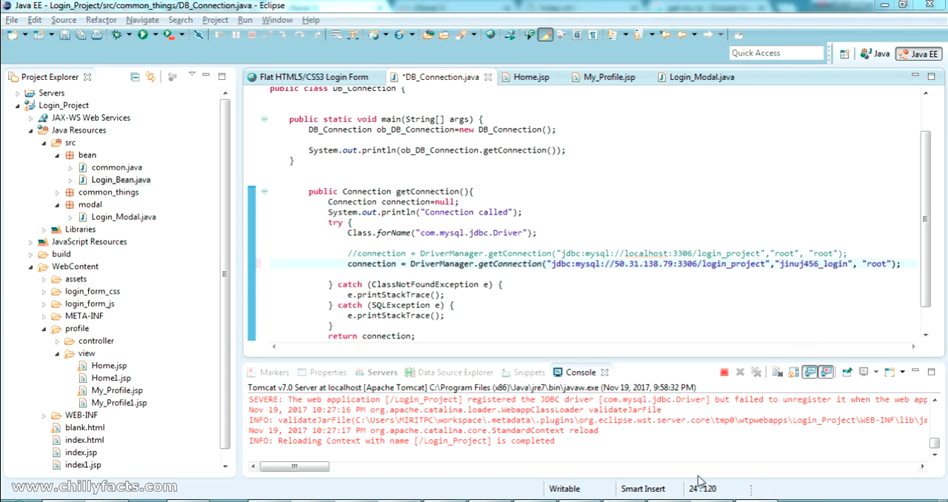
left_click_drag(368, 162, 231, 165)
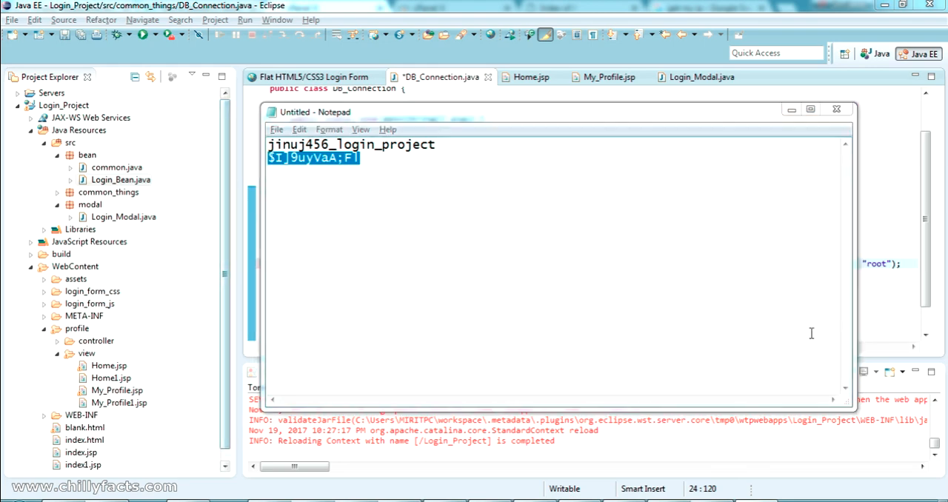
key("alt+Tab")
double_click(876, 265)
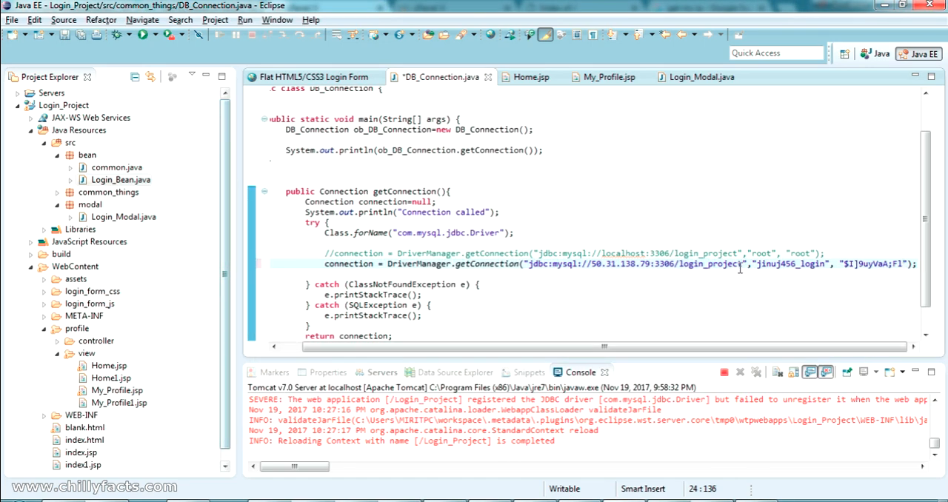
left_click_drag(740, 268, 685, 267)
key("alt+Tab")
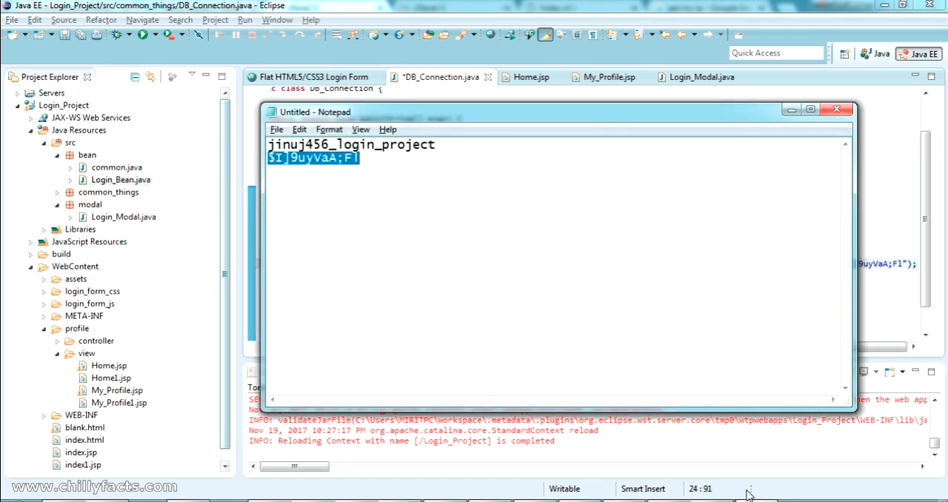
left_click(479, 154)
double_click(489, 144)
key("ctrl+c")
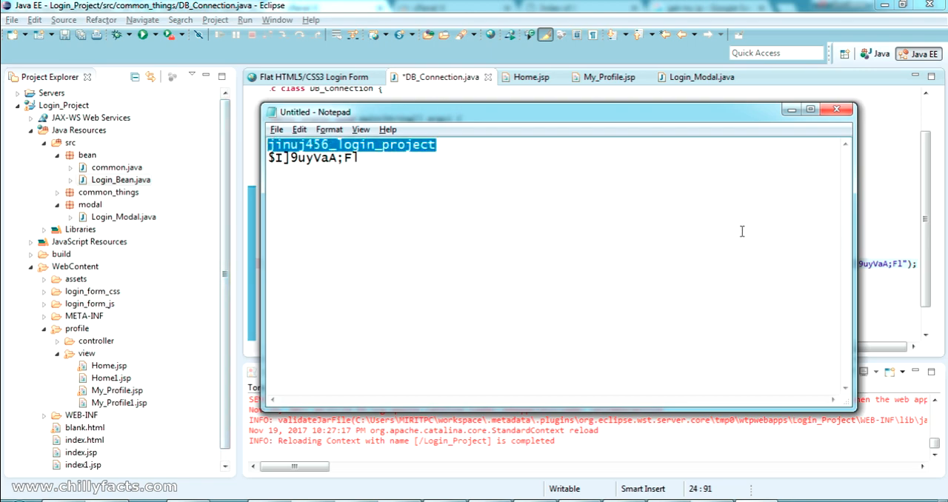
key("alt+Tab")
left_click_drag(823, 265, 764, 265)
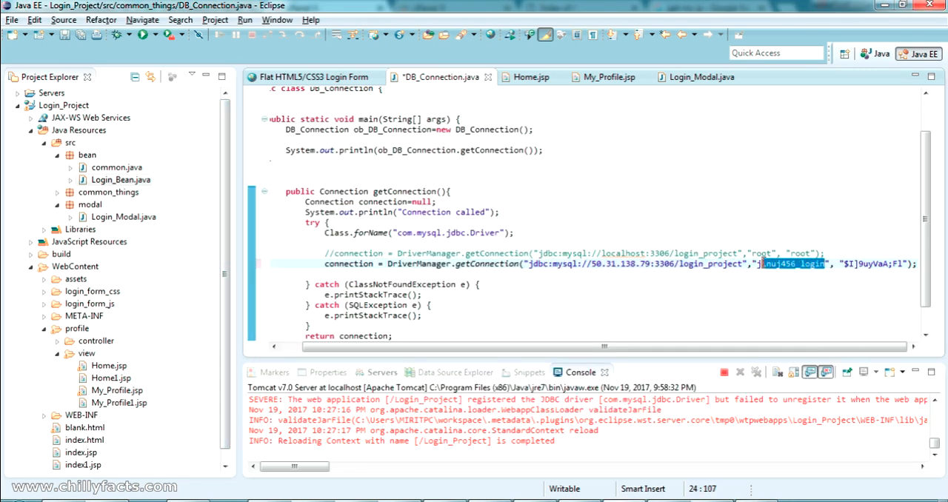
key("ctrl+v")
Save DB_Connection.java and close all open editors
key("ctrl+s")
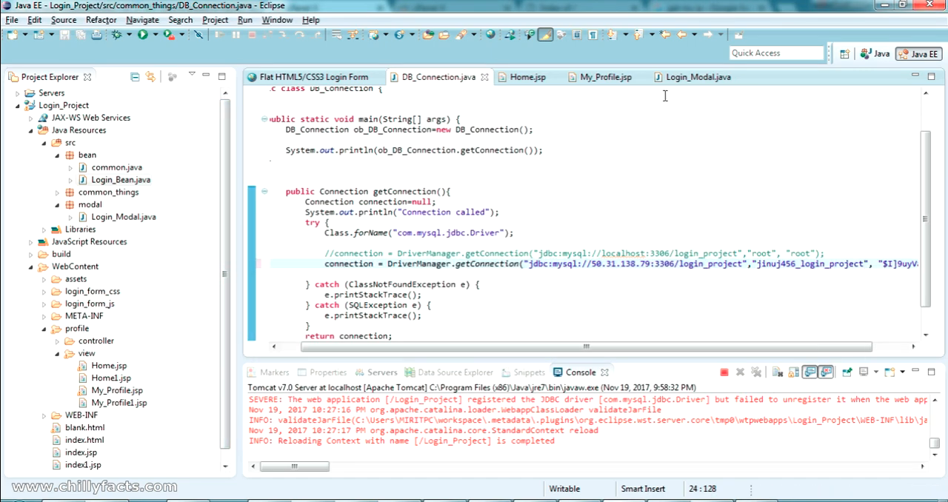
right_click(447, 79)
left_click(488, 119)
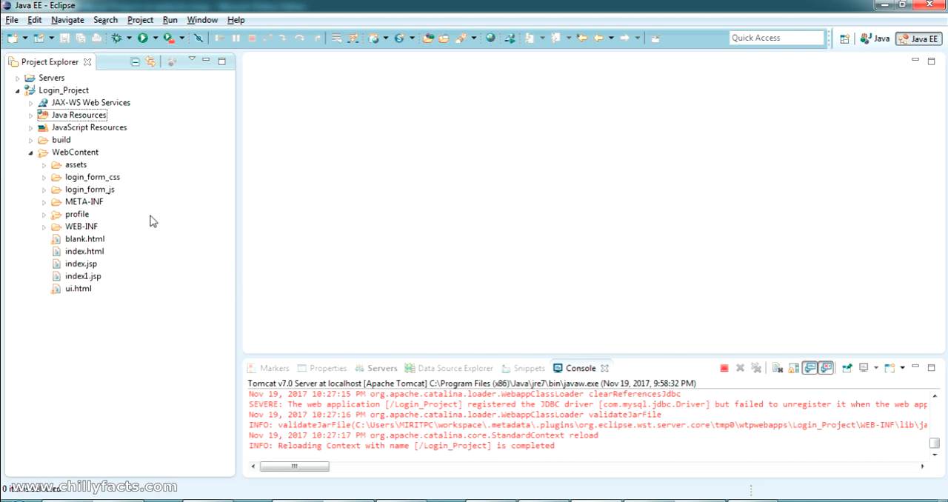
Export Login_Project as the WAR file ROOT.war into the jas folder on the Desktop, and select the exported file in that folder
right_click(82, 93)
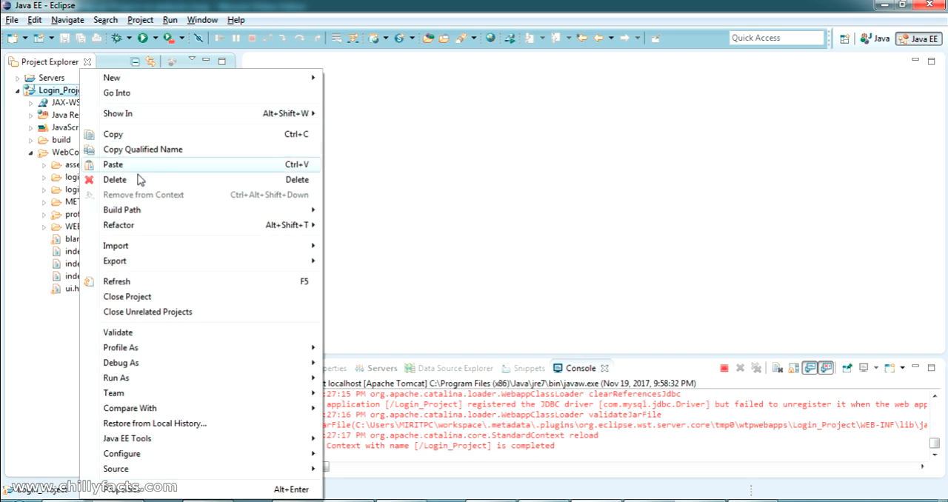
mouse_move(257, 265)
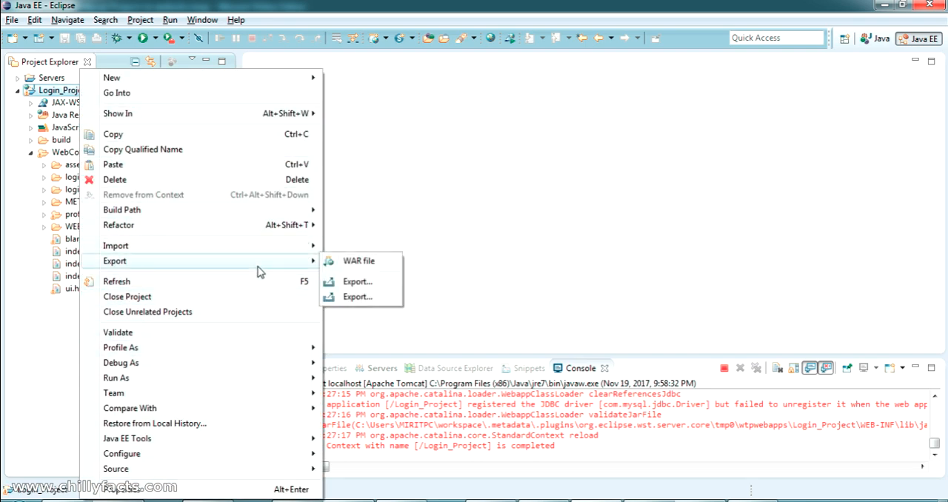
left_click(360, 262)
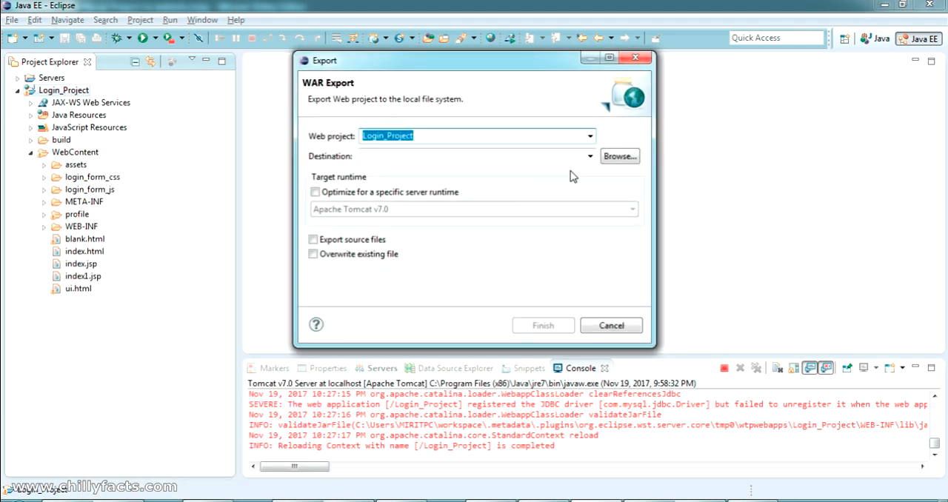
left_click(608, 160)
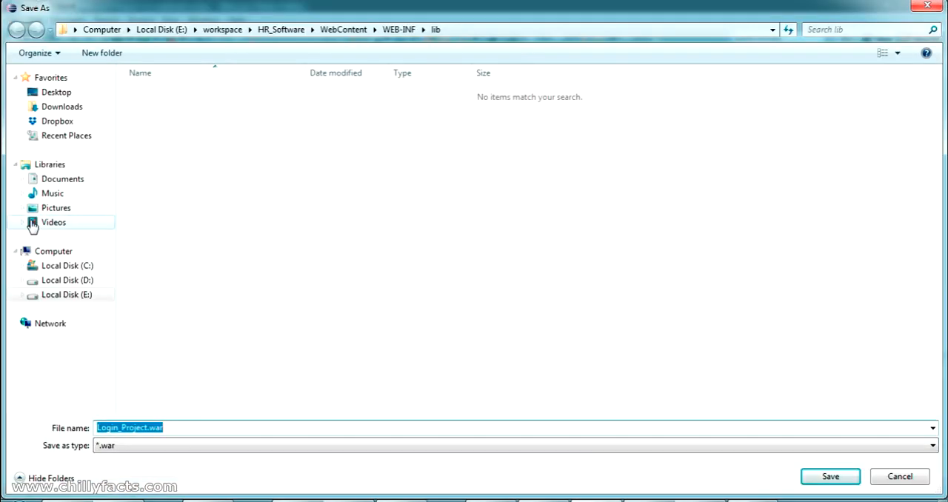
left_click(58, 92)
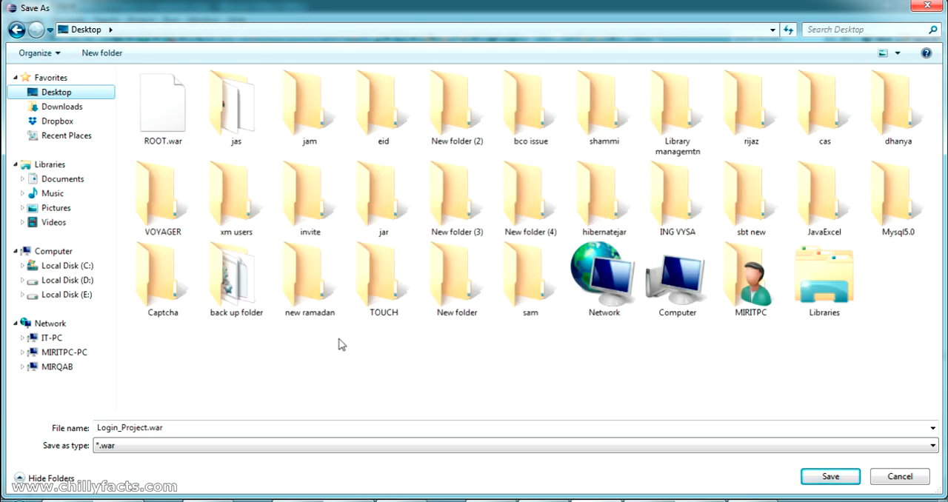
double_click(266, 430)
type("ROOT")
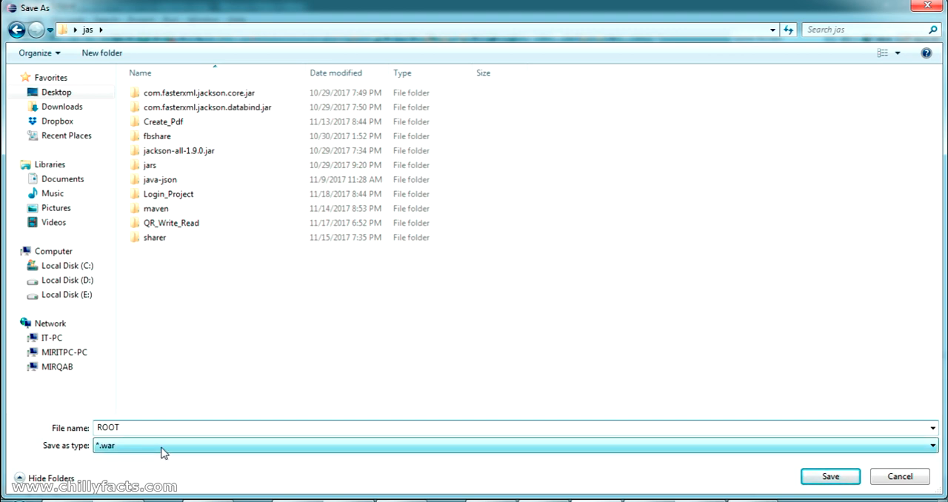
left_click(818, 477)
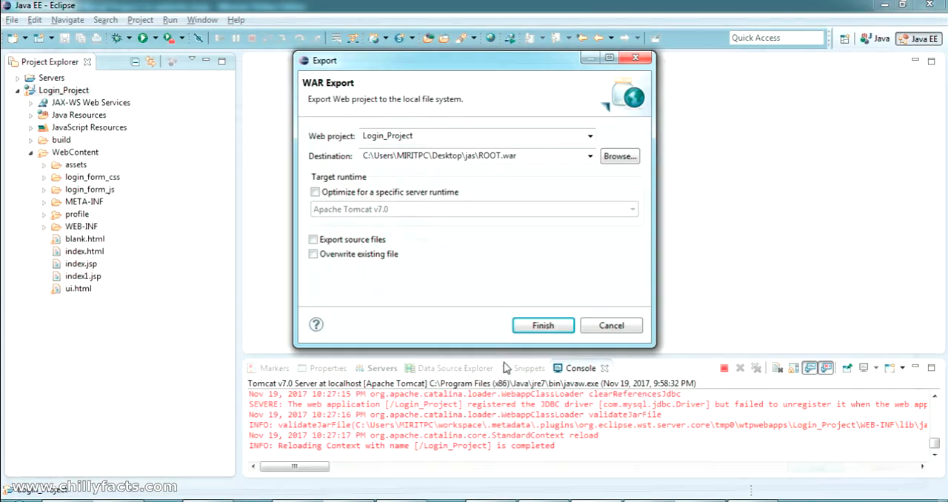
left_click(354, 255)
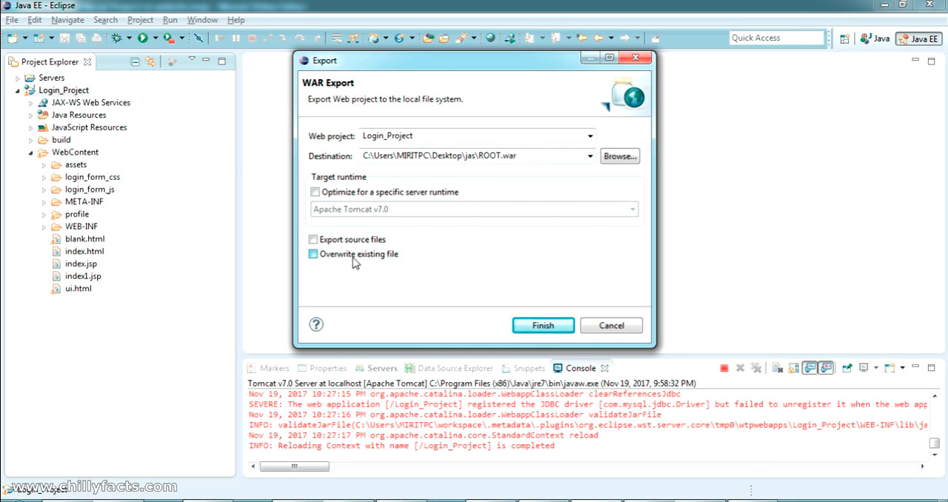
left_click(338, 252)
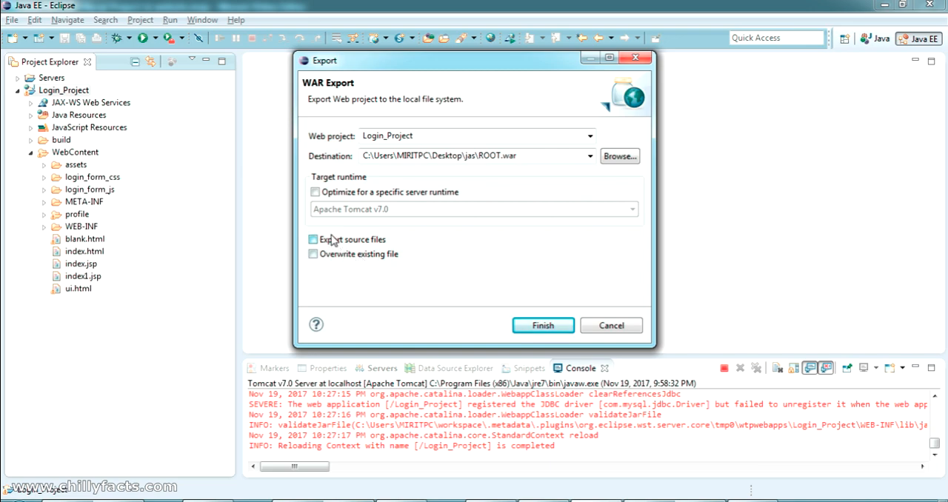
left_click(543, 325)
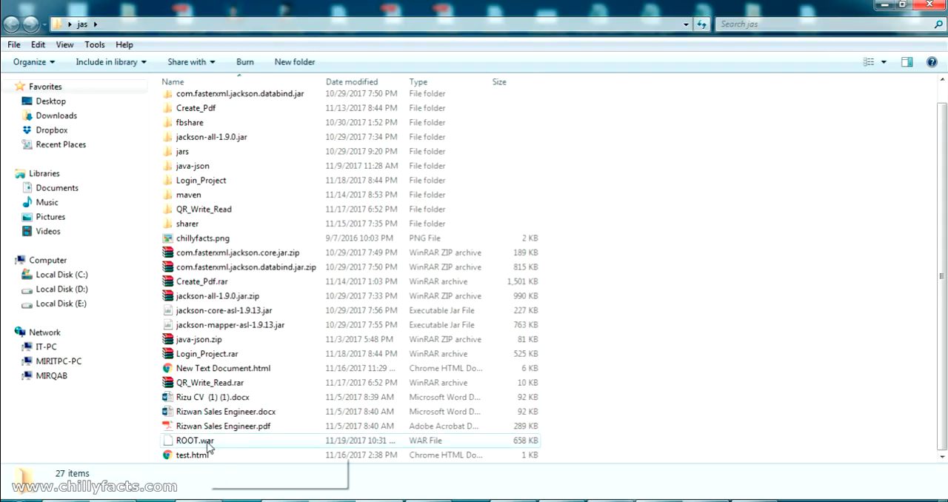
left_click(208, 443)
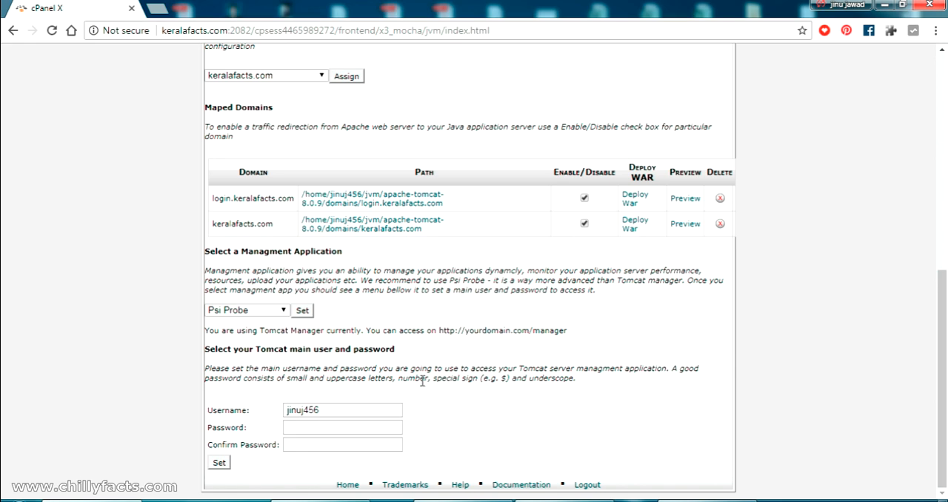
left_click_drag(268, 445, 381, 349)
left_click(234, 375)
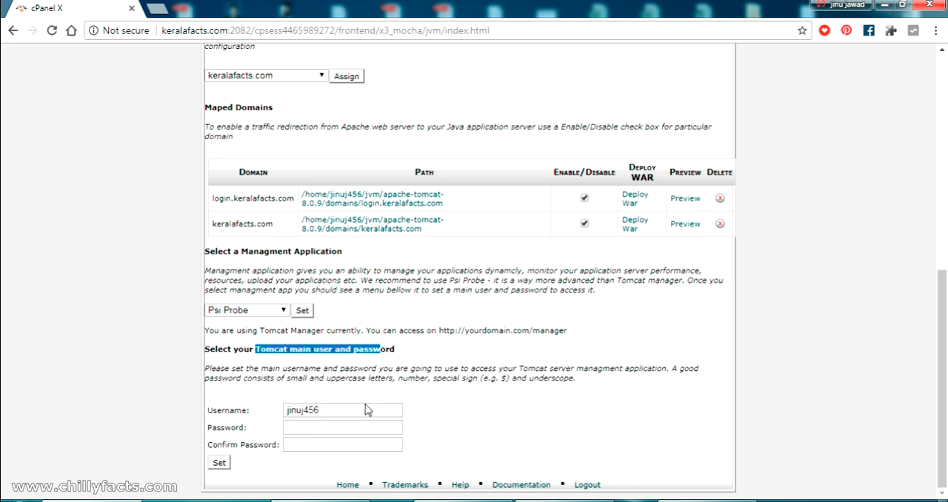
Enter and confirm a new password for the Tomcat main user, retyping the first entry so both match, and submit the credentials
left_click(335, 428)
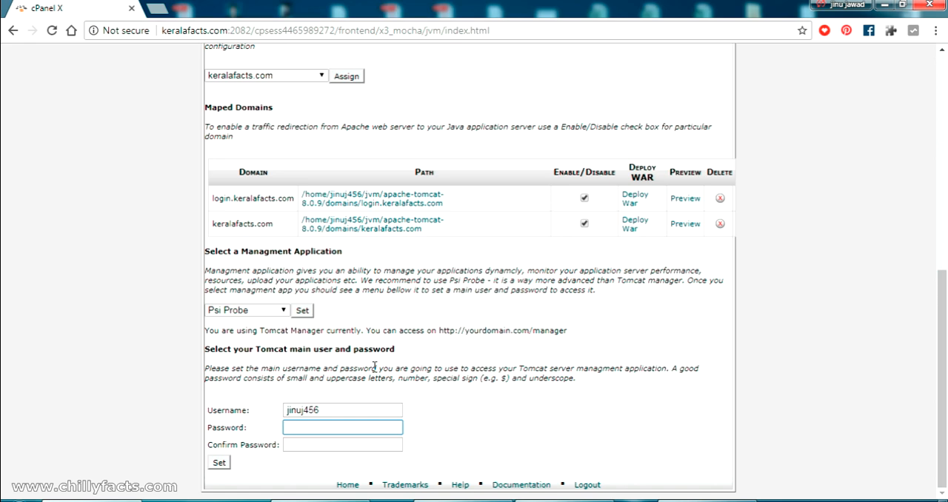
key("Tab")
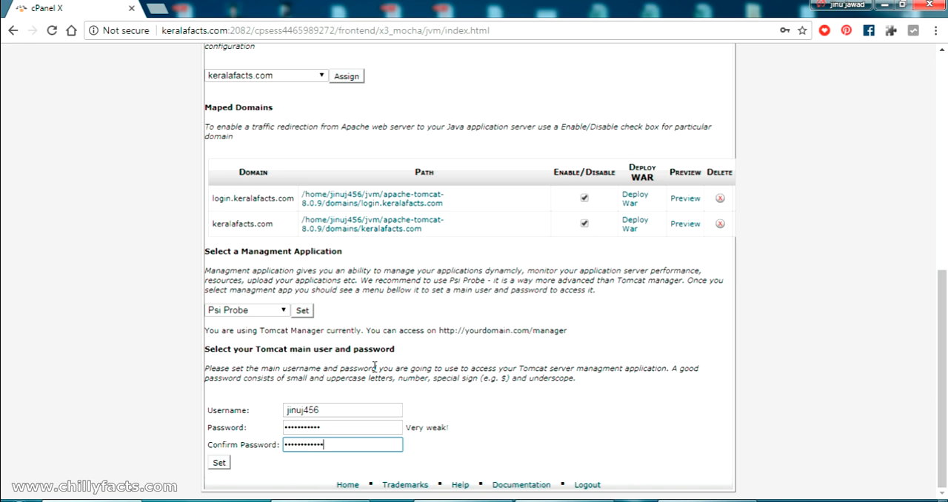
double_click(347, 426)
type("j")
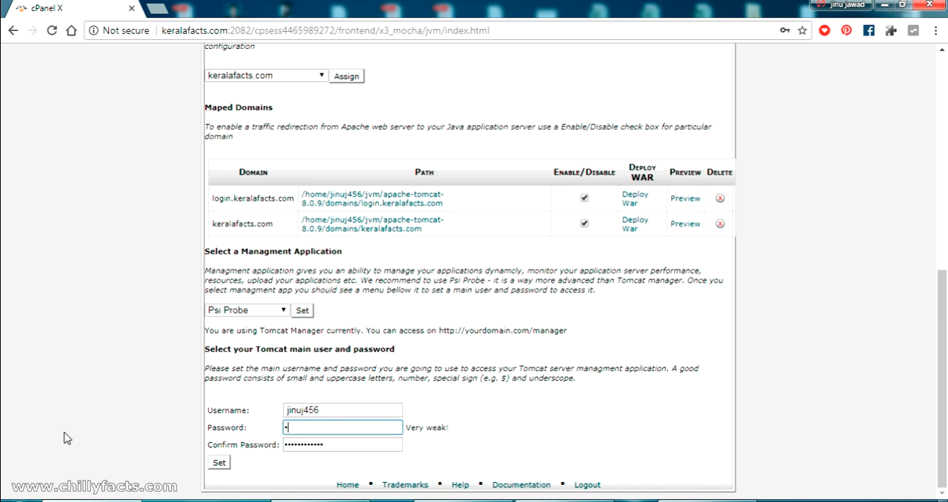
type("•••••••••")
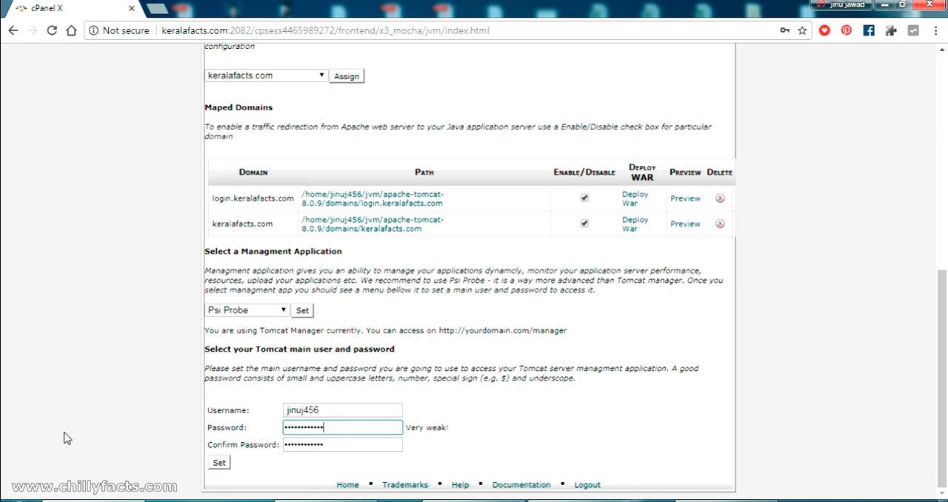
left_click(218, 465)
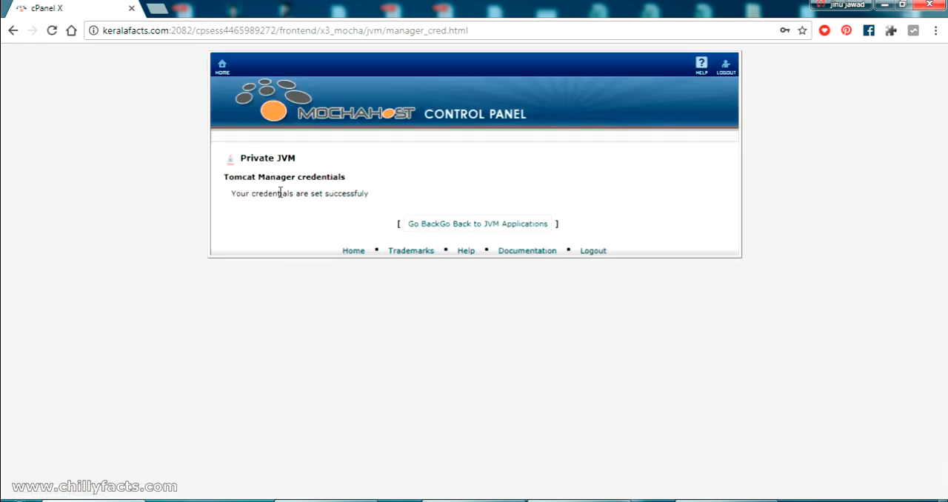
left_click_drag(231, 193, 350, 194)
Return to the JVM applications page and highlight the Tomcat Manager access address
left_click(451, 228)
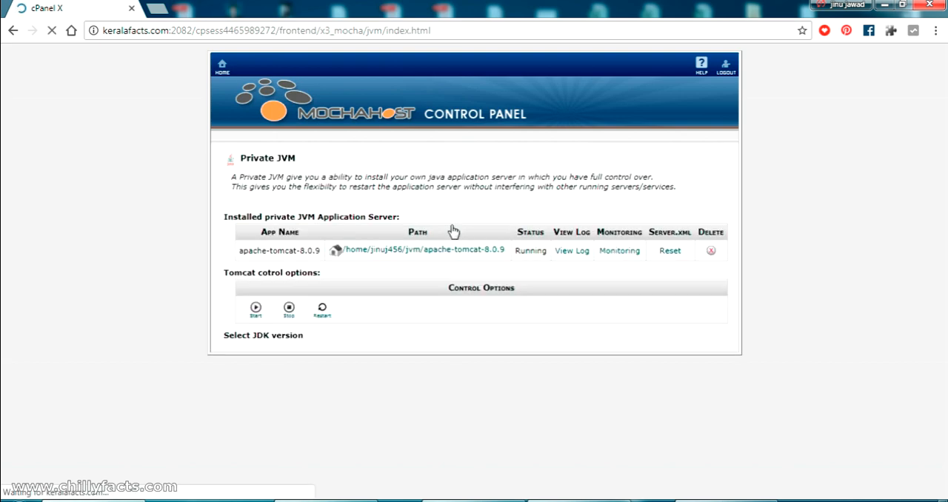
scroll(528, 410, "down", 6)
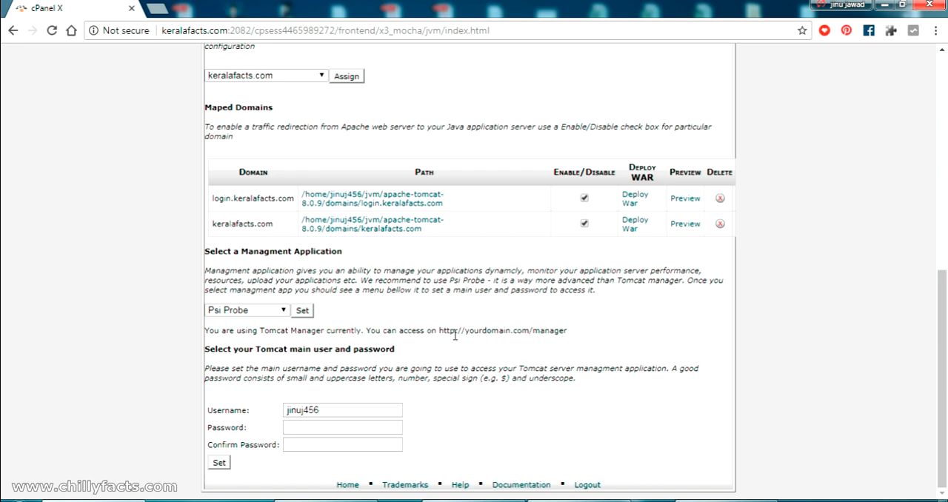
left_click_drag(442, 328, 546, 339)
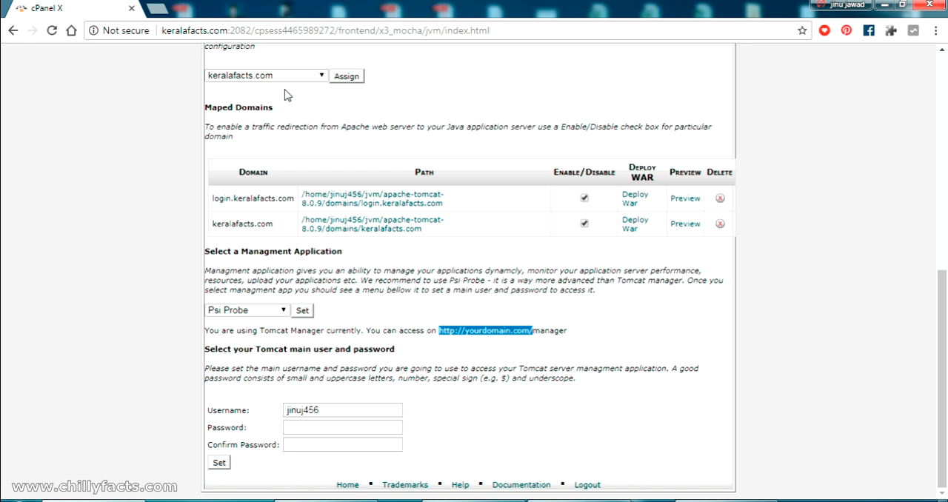
Open login.keralafacts.com in a new browser tab
left_click(159, 8)
type("lo")
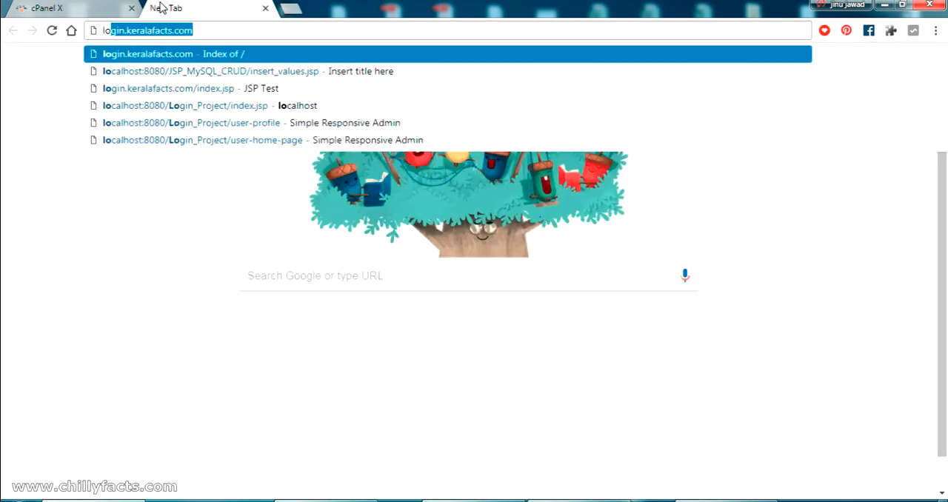
key("Return")
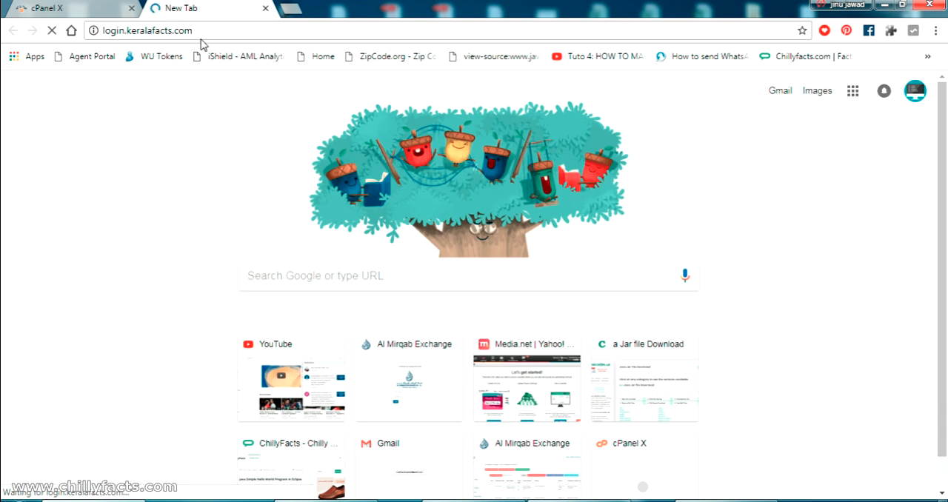
Copy the login.keralafacts.com address and open its /manager page in another new tab
left_click_drag(195, 31, 58, 43)
key("ctrl+c")
key("ctrl+t")
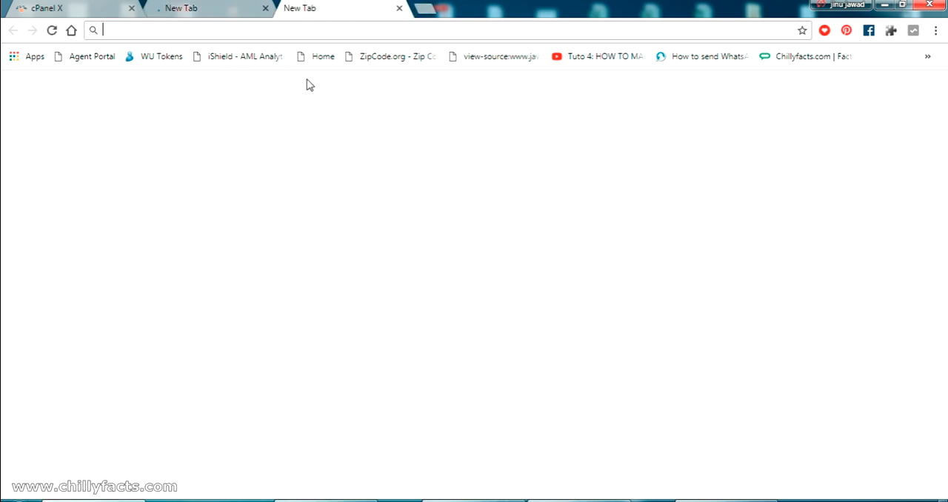
key("ctrl+v")
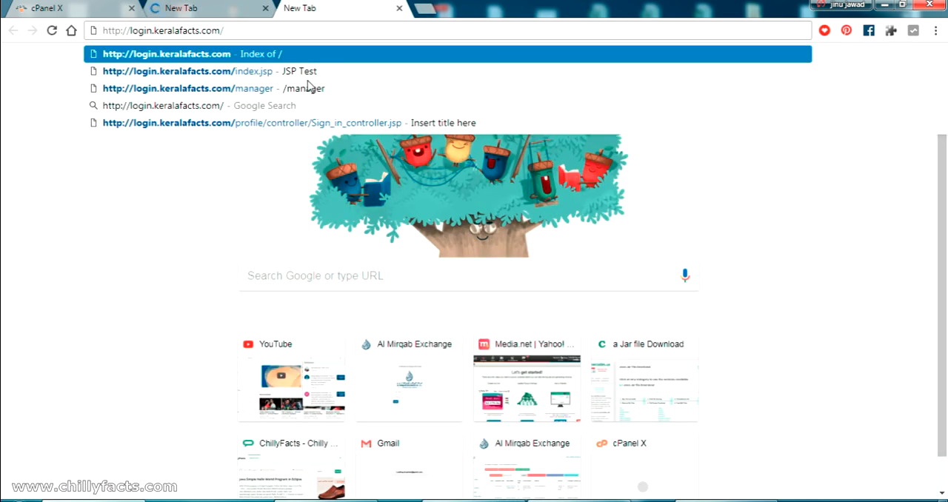
type("man")
key("Return")
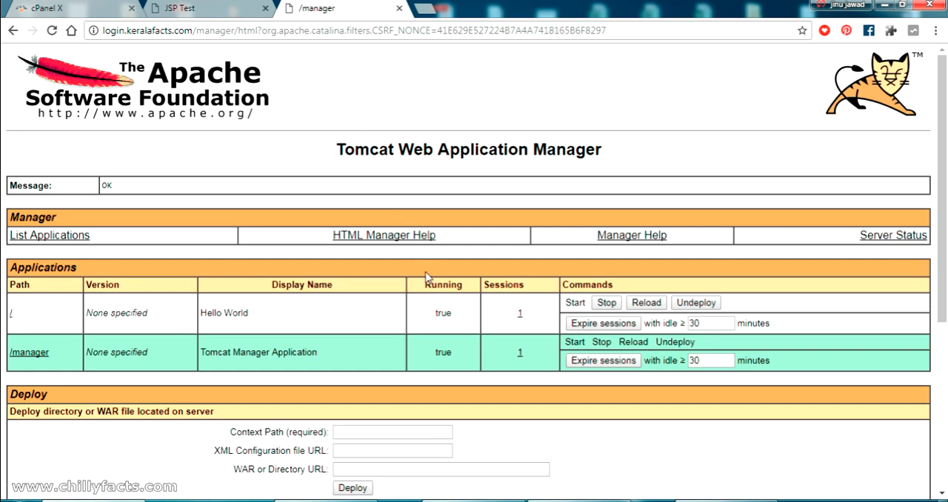
Examine the applications listed in Tomcat Manager and compare the Hello World entry with the open JSP Test page
scroll(428, 277, "down", 1)
scroll(296, 285, "up", 1)
scroll(400, 185, "down", 1)
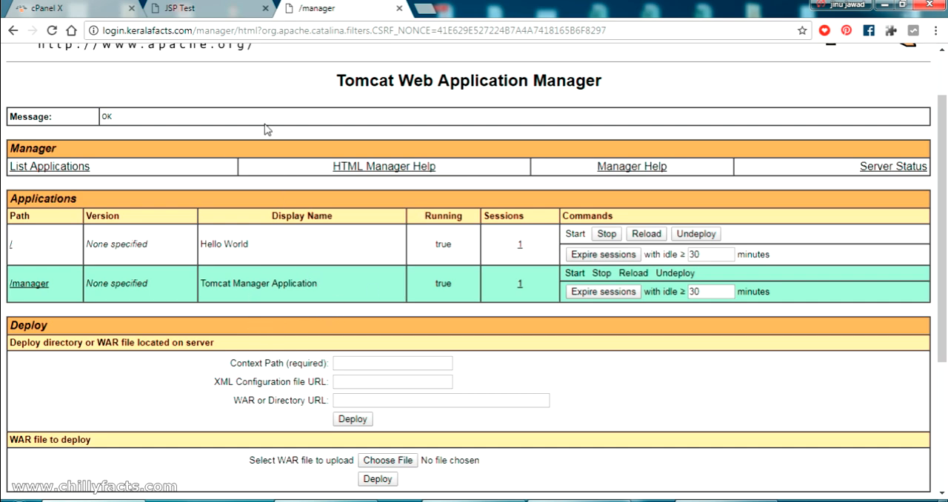
left_click_drag(241, 243, 200, 243)
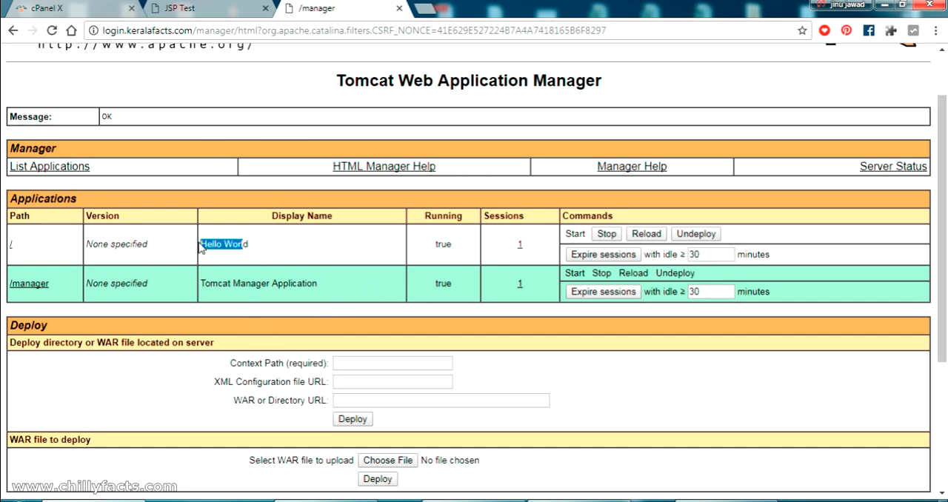
left_click(191, 8)
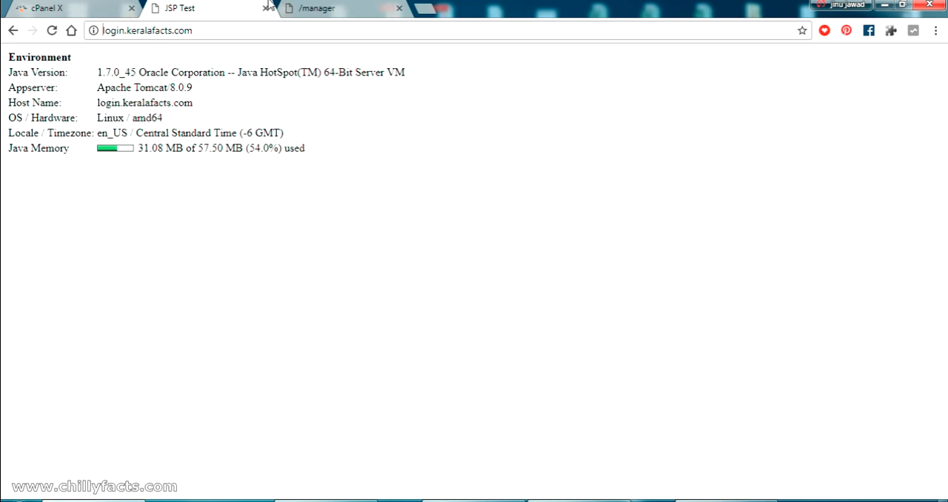
left_click(296, 8)
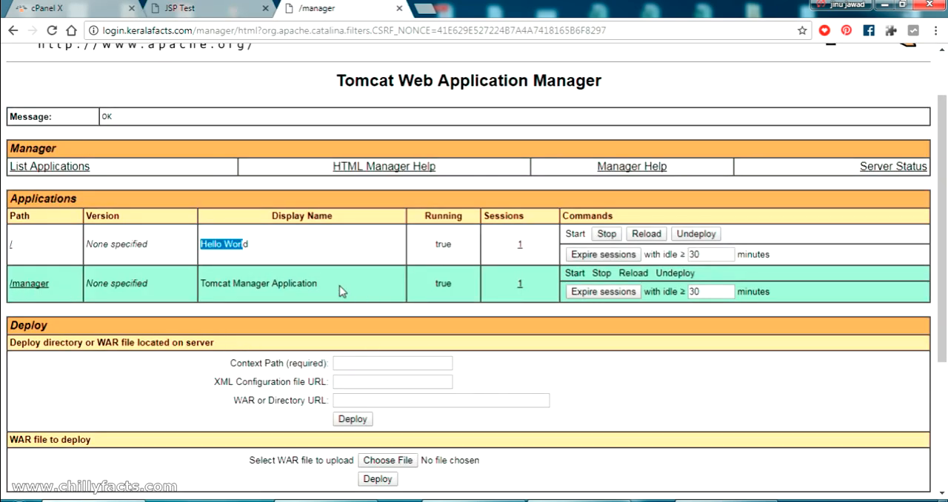
left_click(296, 257)
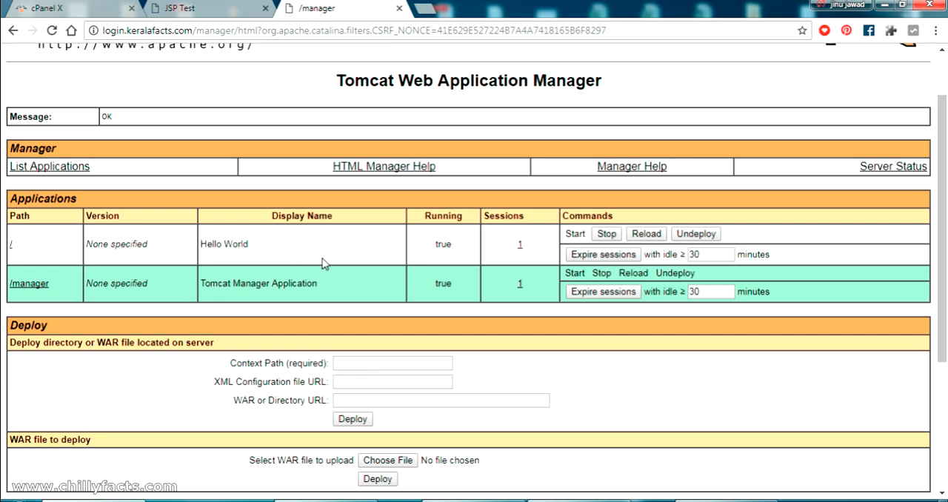
Try to deploy ROOT.war from the jas folder by uploading it as the WAR file
scroll(323, 261, "down", 2)
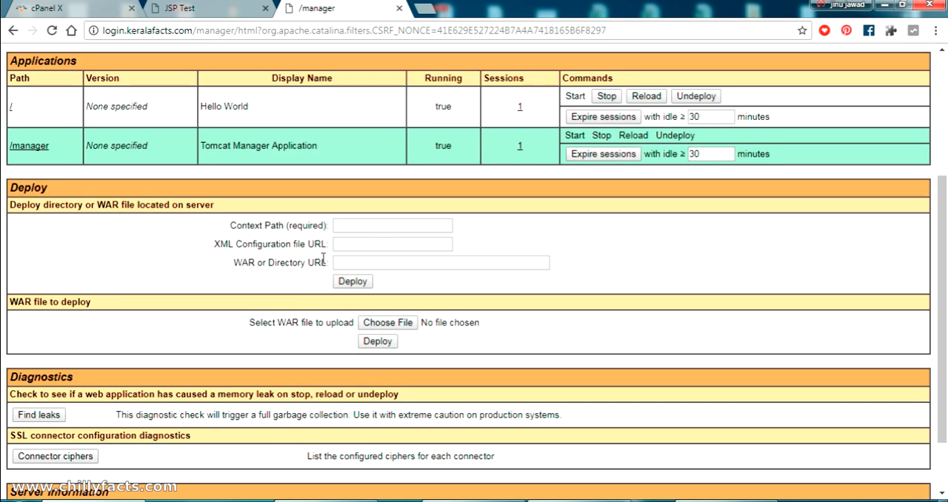
scroll(476, 317, "up", 2)
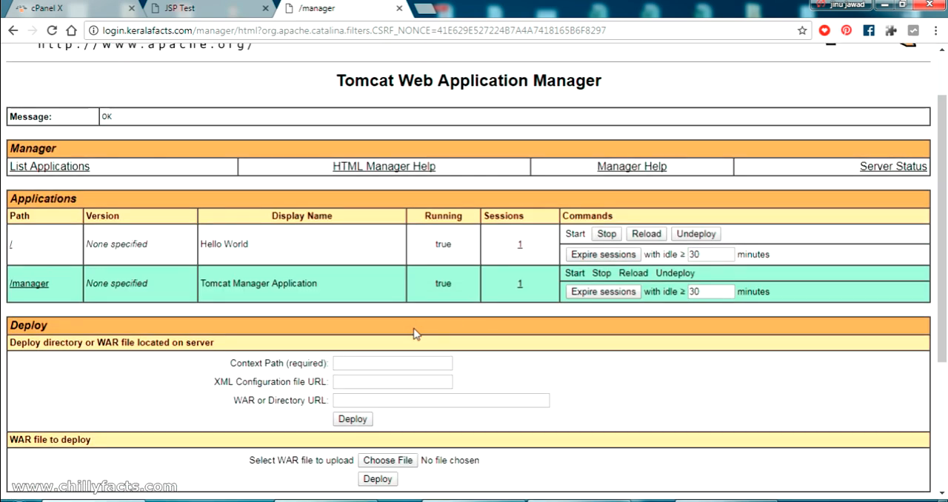
scroll(415, 335, "down", 1)
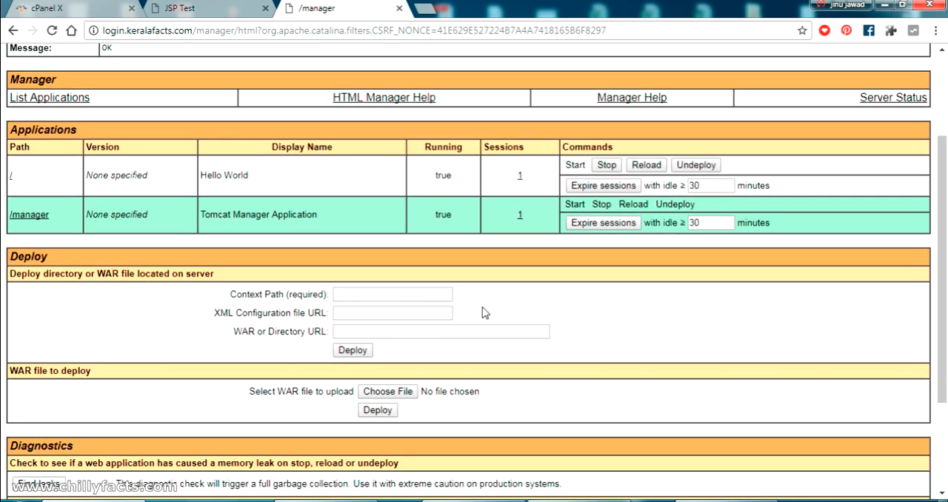
scroll(577, 304, "up", 1)
scroll(430, 395, "down", 2)
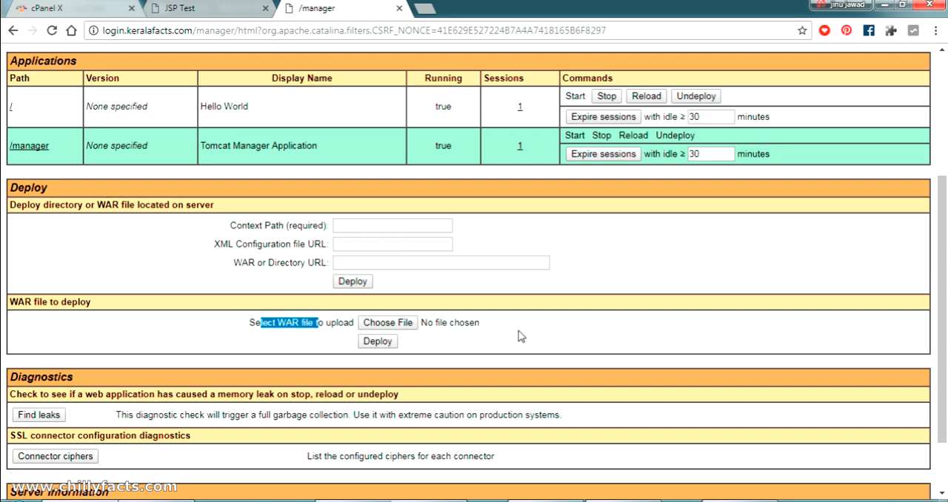
left_click(399, 325)
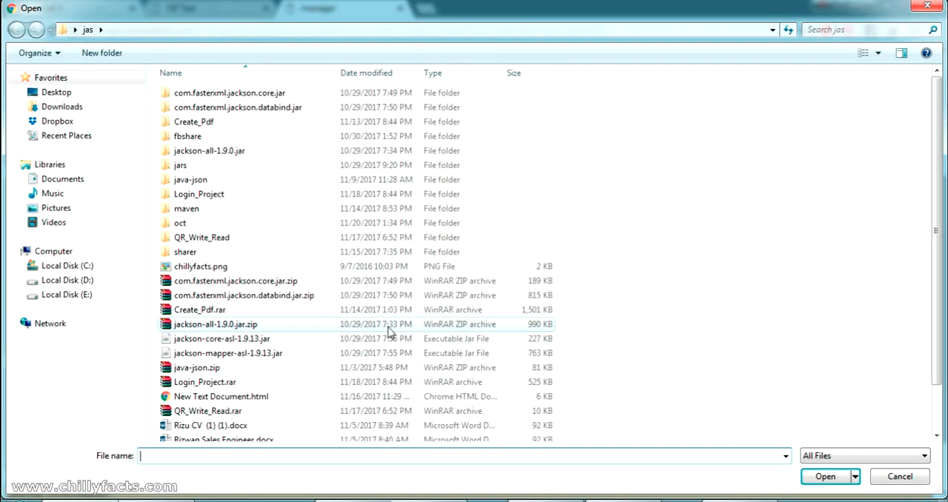
scroll(308, 377, "down", 1)
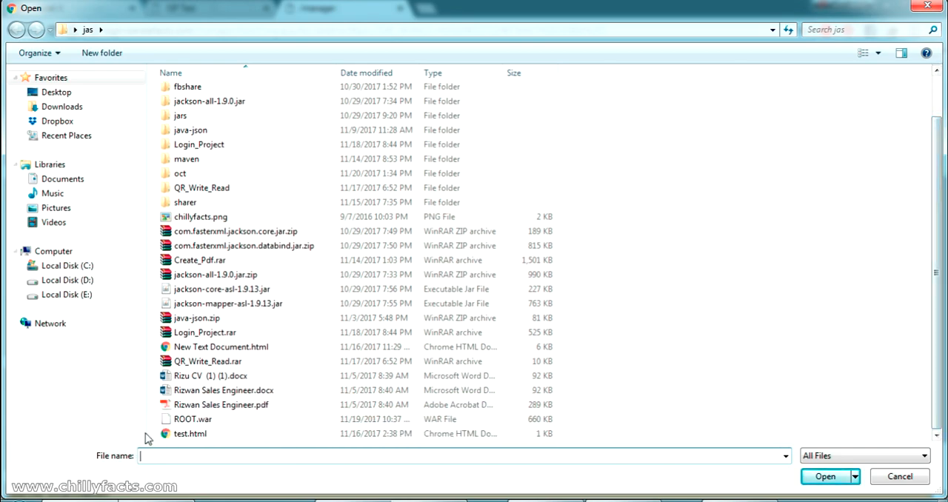
double_click(198, 420)
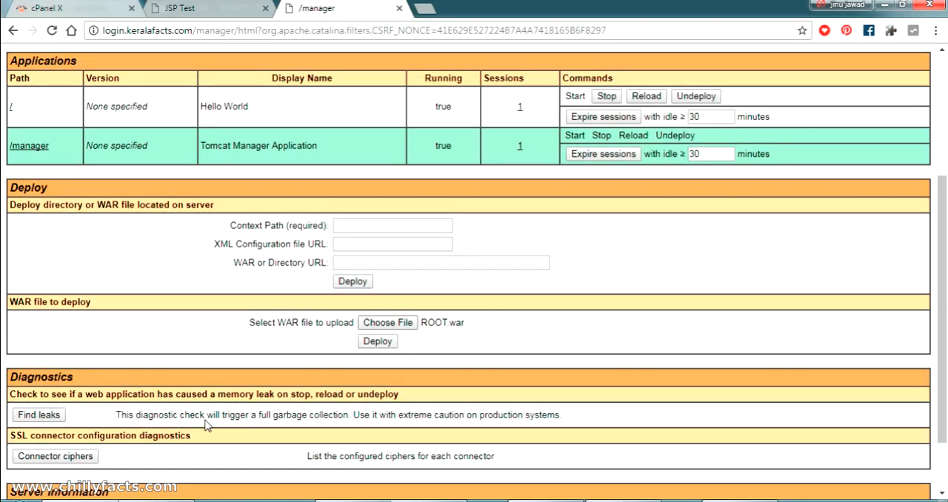
left_click(378, 341)
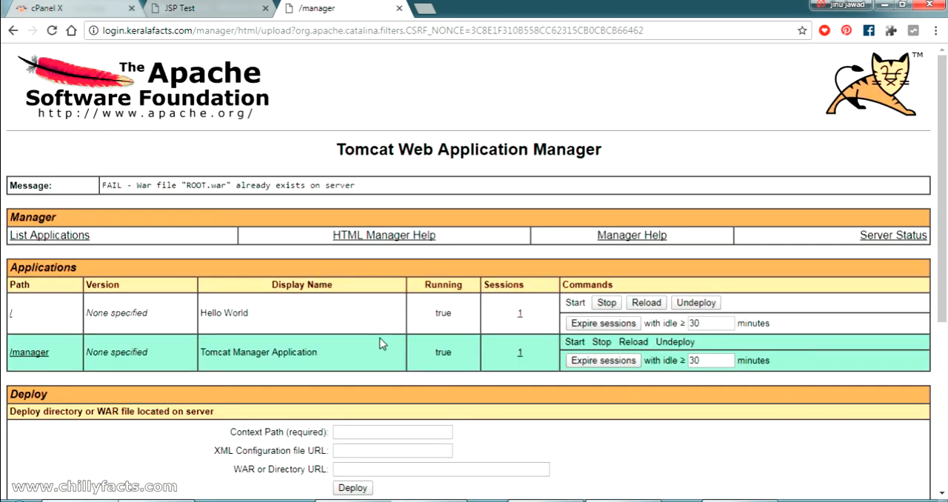
Read the deployment message about ROOT.war and check the page served at login.keralafacts.com
left_click_drag(198, 187, 228, 187)
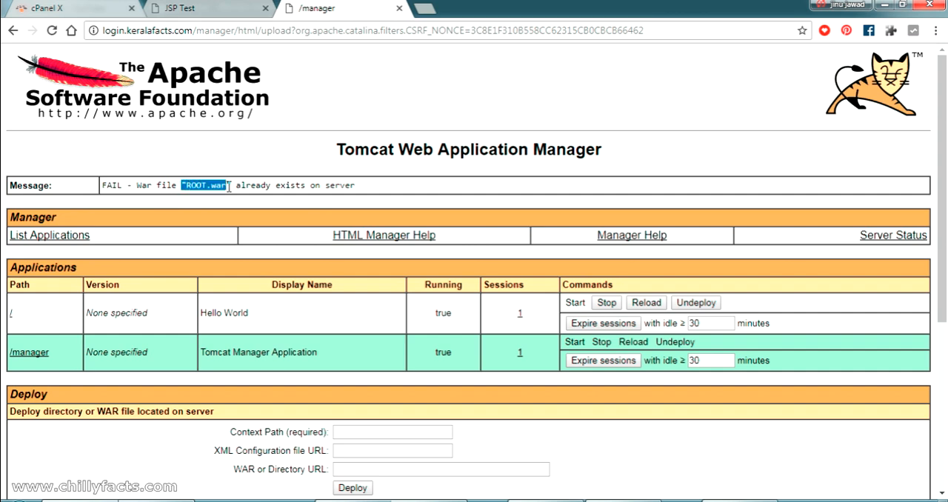
left_click(183, 311)
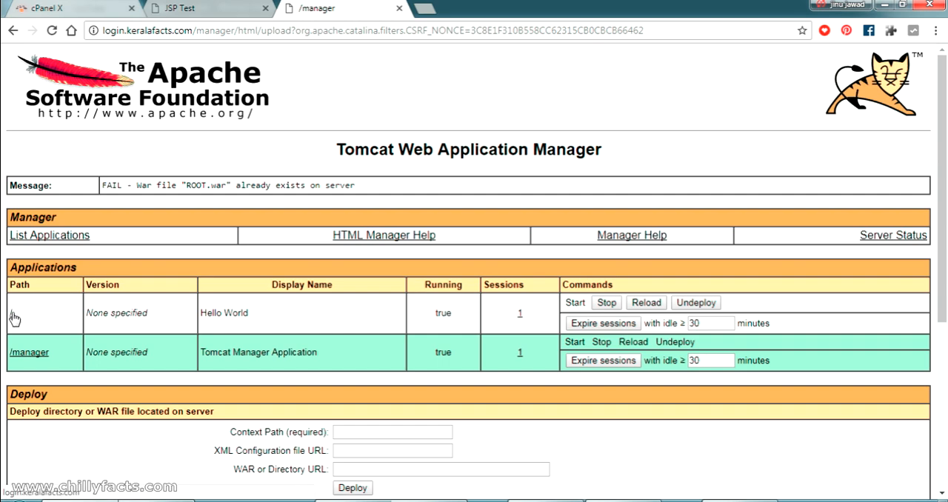
left_click(192, 8)
left_click_drag(199, 33, 95, 35)
left_click(202, 31)
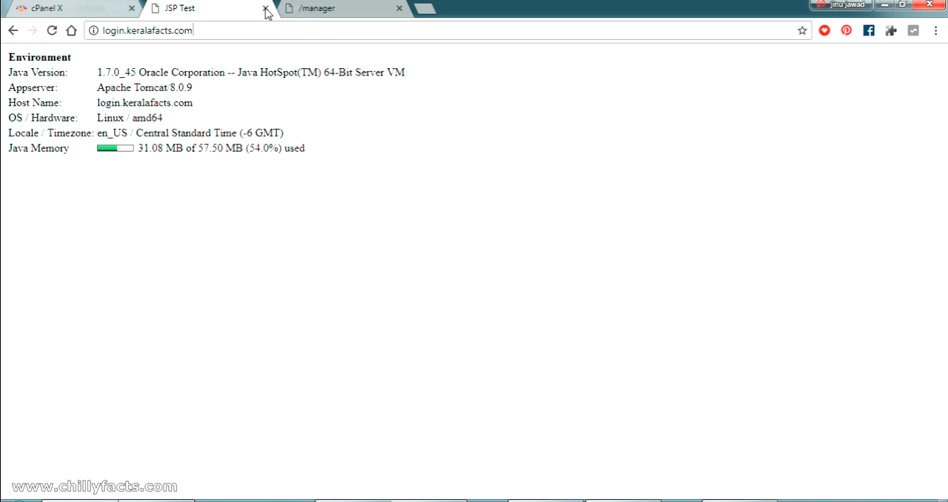
Undeploy the Hello World application from the root path in Tomcat Manager
left_click(304, 7)
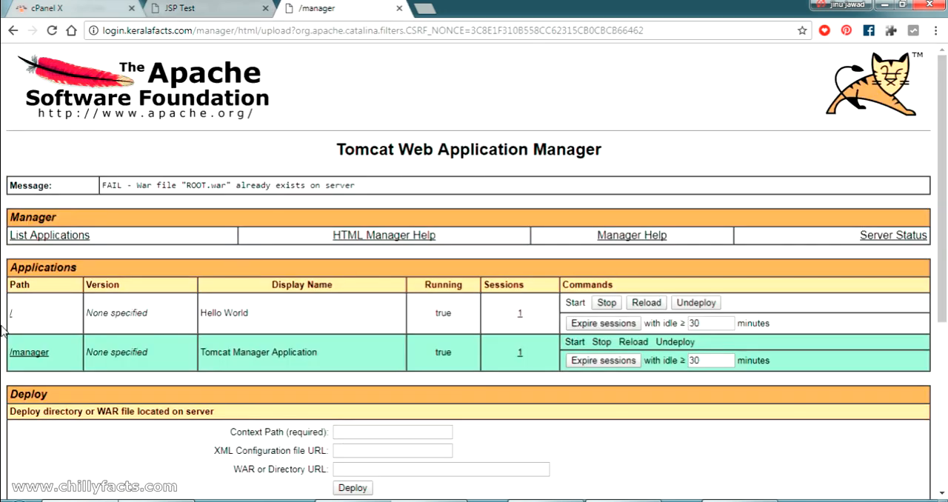
left_click(696, 304)
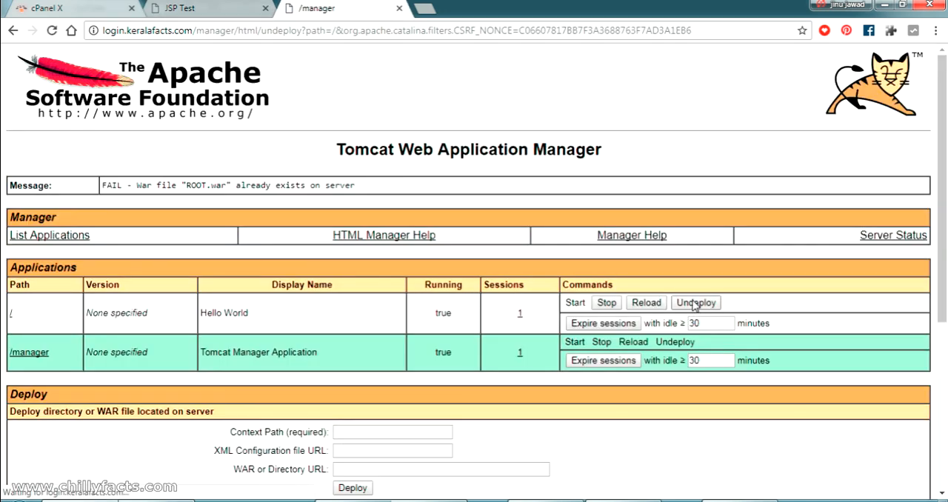
scroll(415, 477, "down", 3)
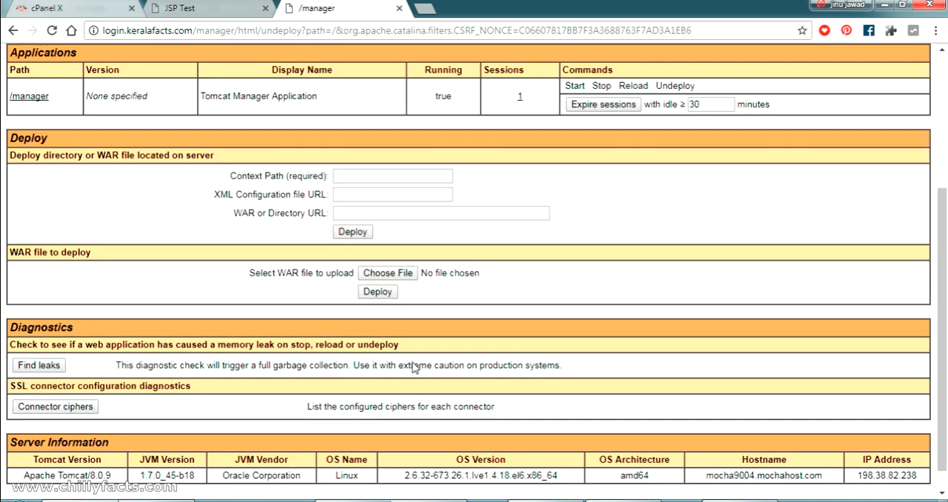
Choose ROOT.war from the jas folder as the WAR file to upload and deploy it
scroll(405, 292, "up", 1)
left_click(387, 342)
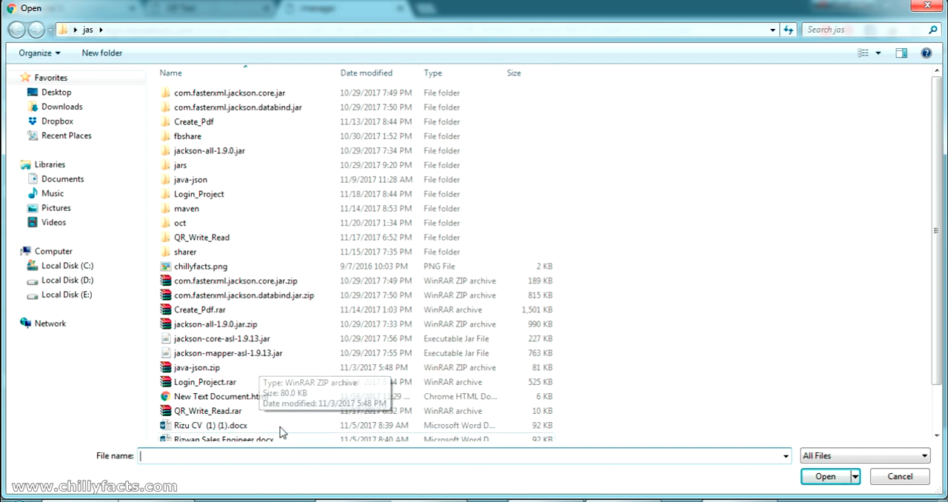
left_click(529, 285)
left_click(311, 425)
scroll(309, 396, "down", 2)
scroll(308, 401, "down", 2)
left_click(245, 400)
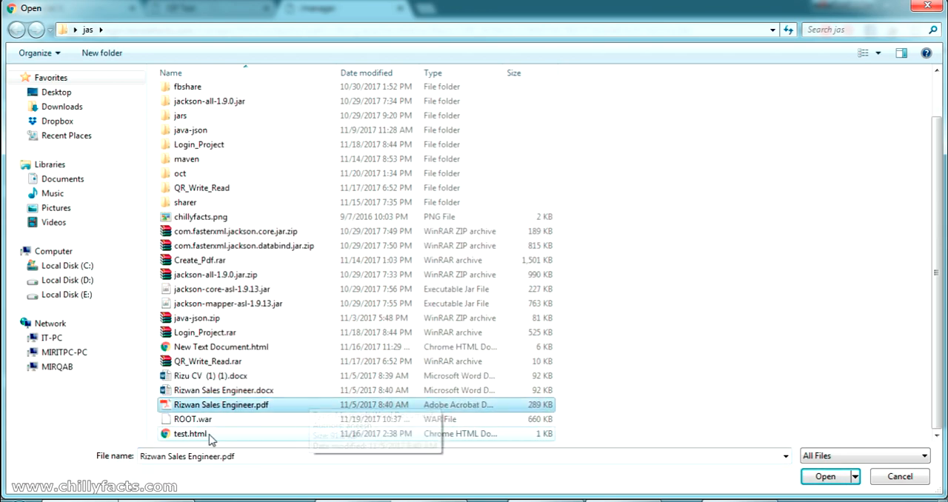
double_click(239, 417)
left_click(389, 362)
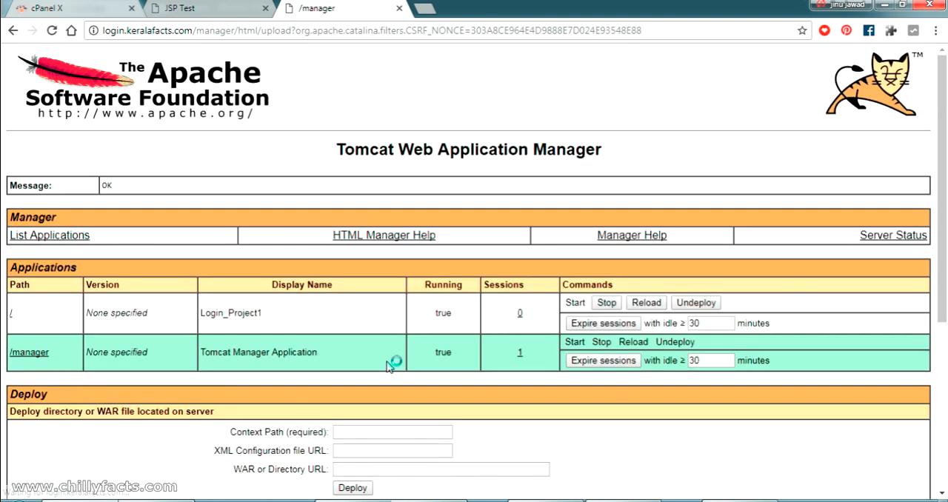
Check the deployment result for Login_Project1 and test the reloaded login form at login.keralafacts.com with empty fields
left_click_drag(65, 186, 107, 184)
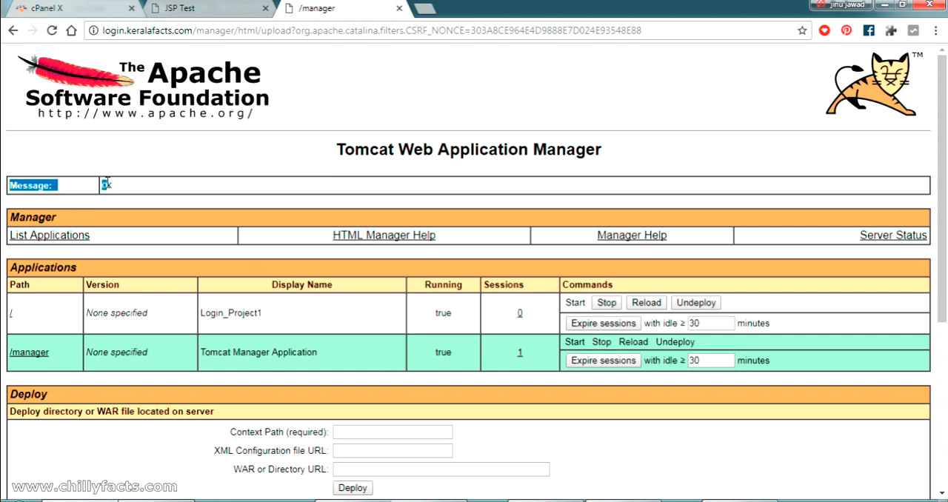
left_click_drag(263, 317, 200, 317)
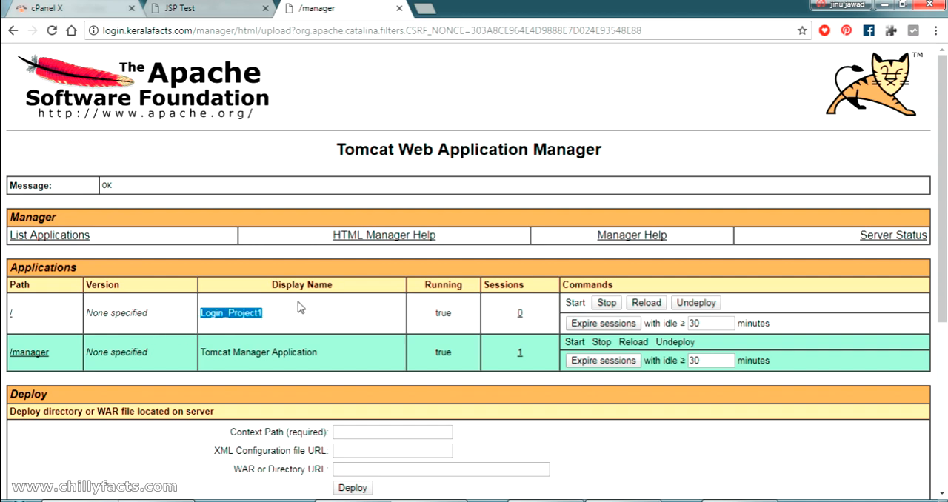
left_click(208, 7)
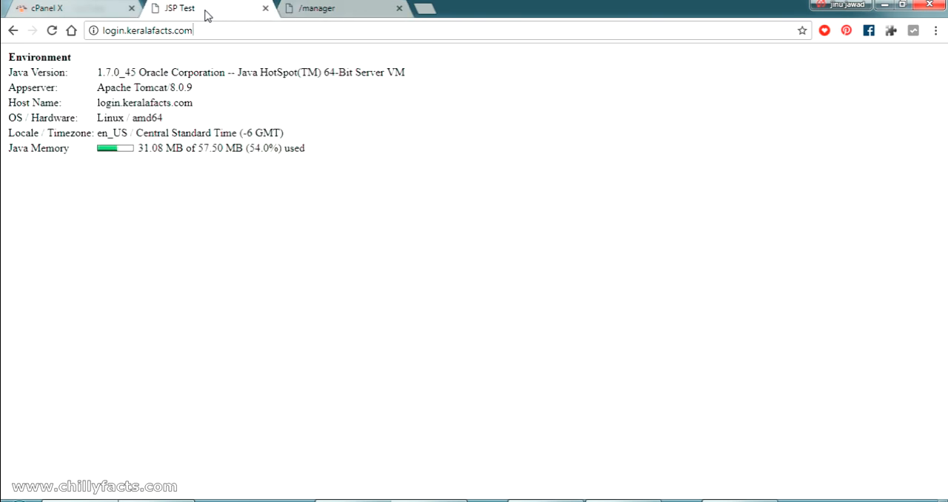
left_click(51, 30)
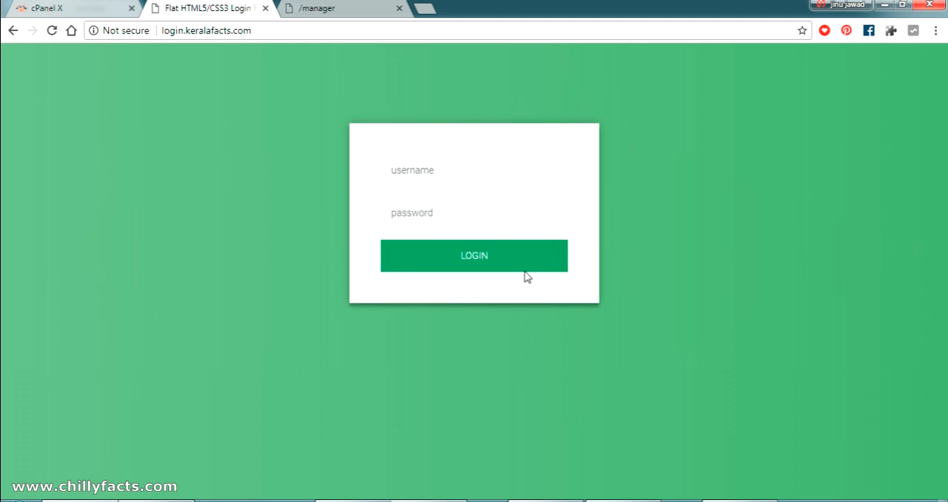
left_click(489, 262)
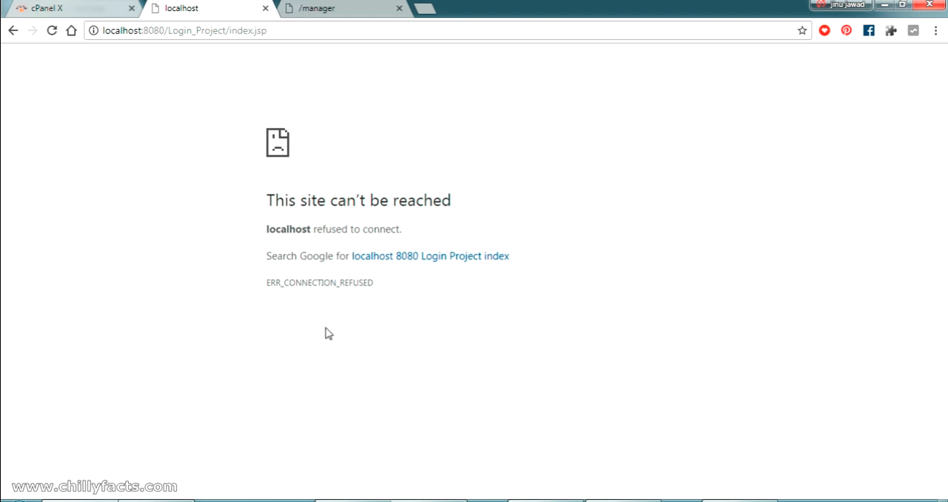
left_click_drag(102, 30, 142, 30)
Switch to Eclipse and examine the redirect URLs in Sign_in_controller.jsp, found under WebContent/profile/controller of Login_Project
left_click(739, 500)
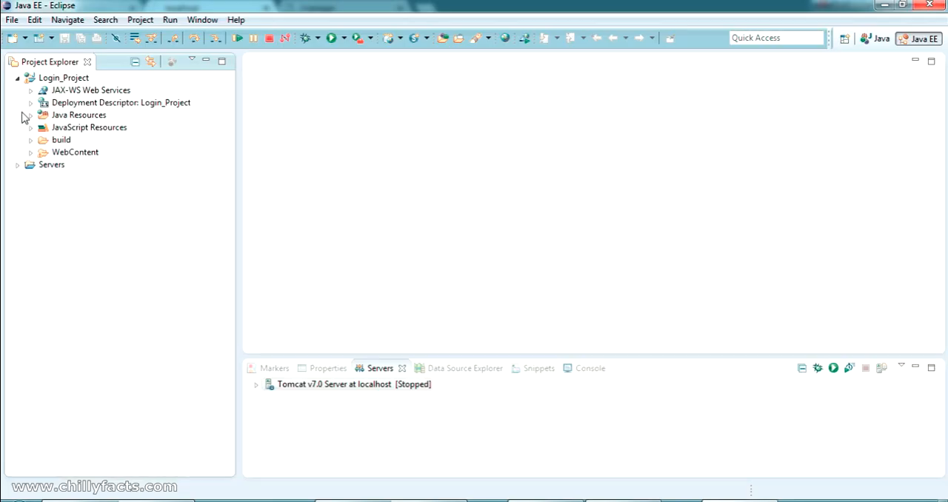
left_click(30, 152)
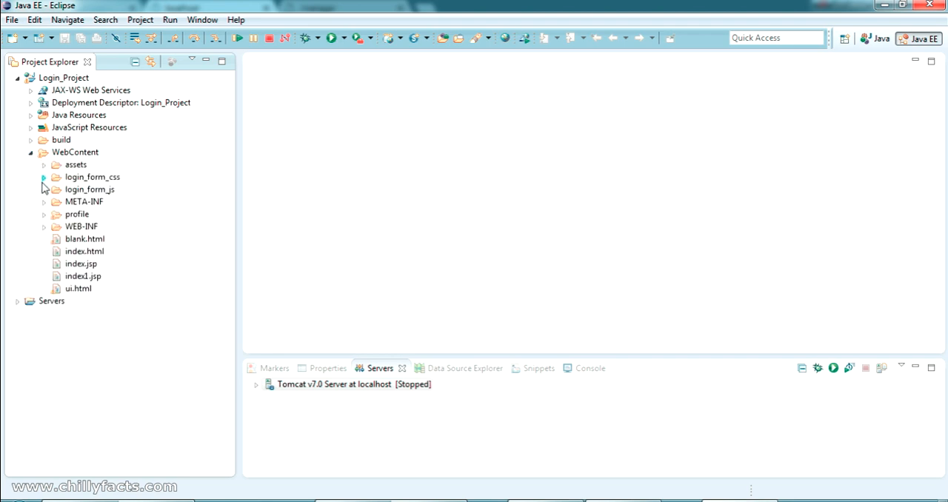
left_click(44, 214)
left_click(59, 226)
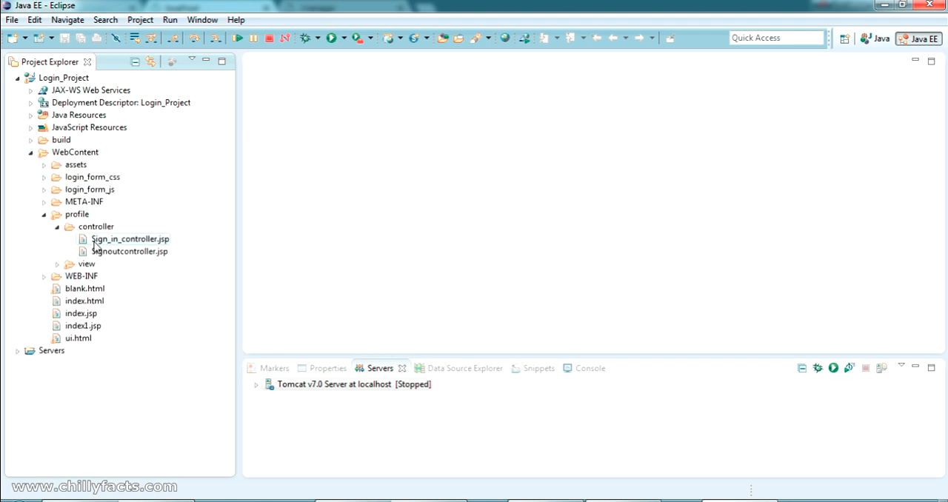
left_click(94, 241)
left_click(93, 241)
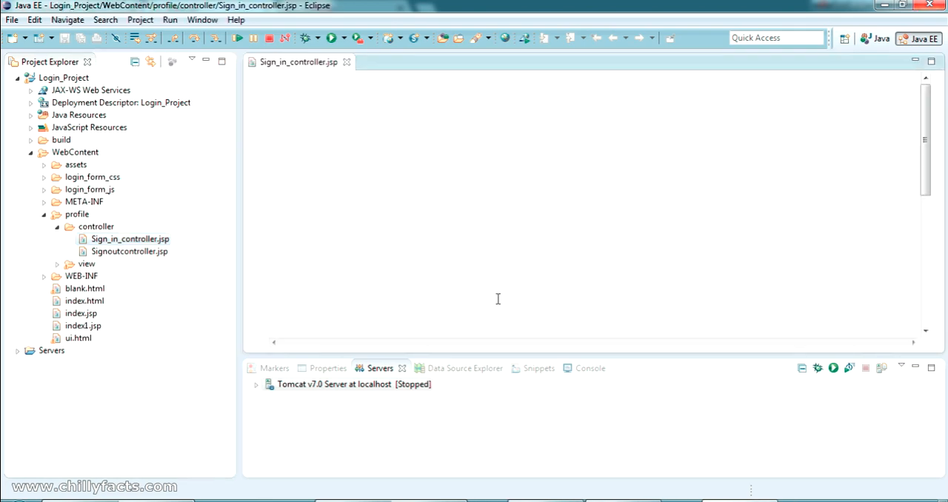
left_click_drag(924, 140, 923, 274)
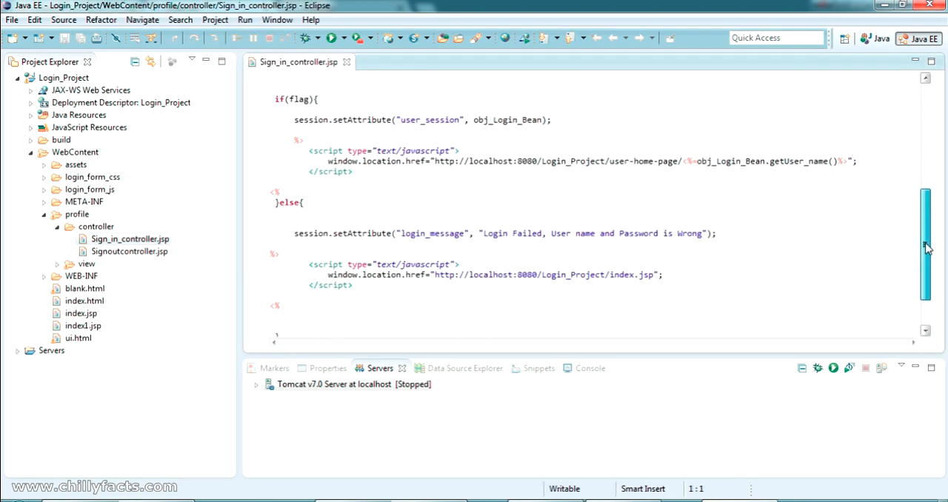
scroll(485, 165, "up", 1)
left_click_drag(436, 151, 551, 148)
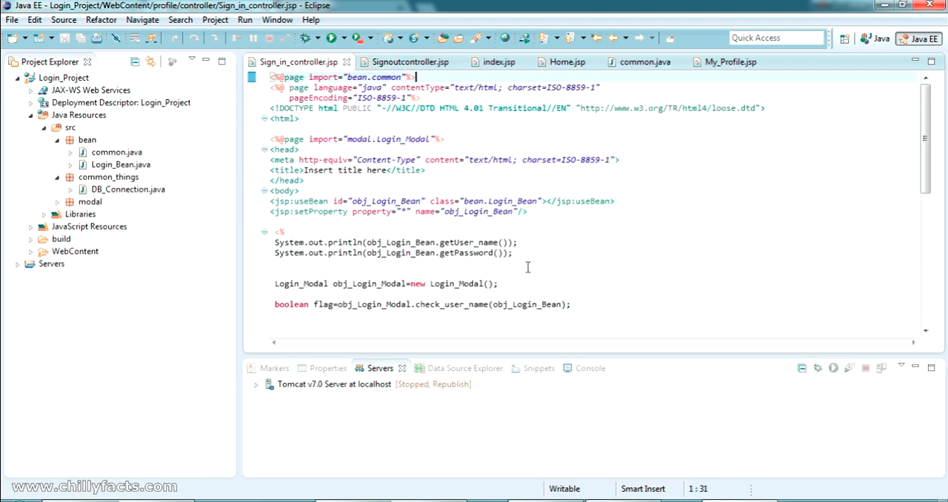
Review the common.url expression in the user-home-page redirect of Sign_in_controller.jsp
left_click(538, 270)
scroll(538, 270, "down", 6)
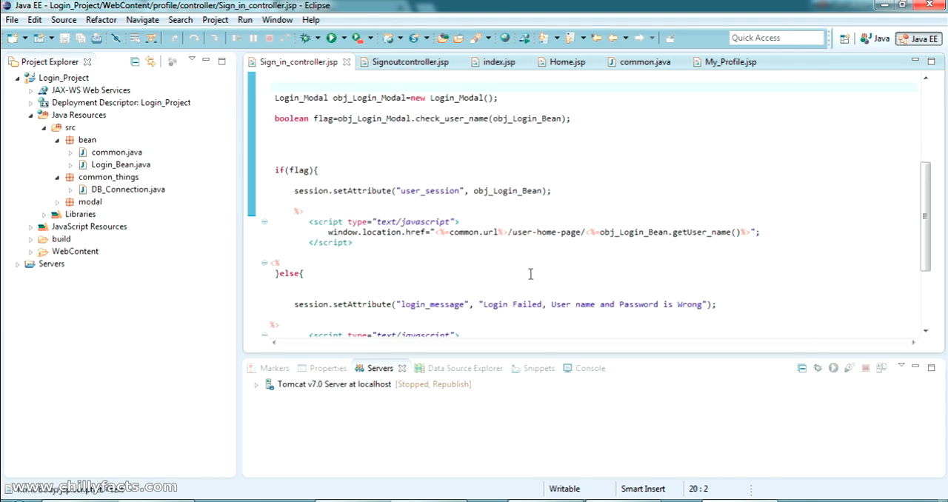
left_click_drag(435, 232, 500, 230)
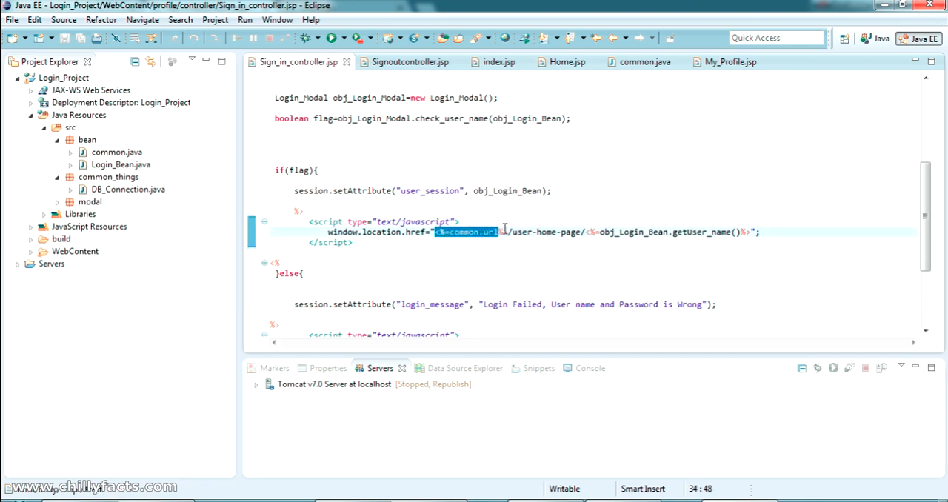
left_click(480, 242)
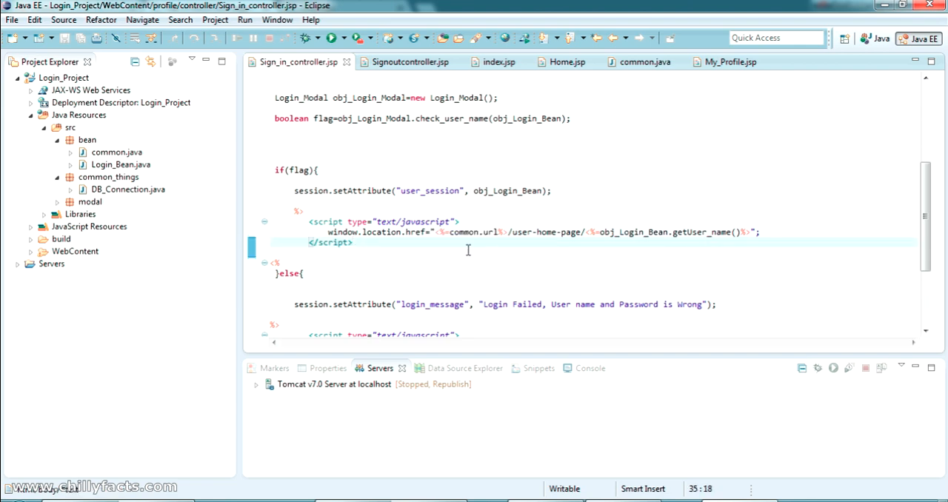
left_click(117, 152)
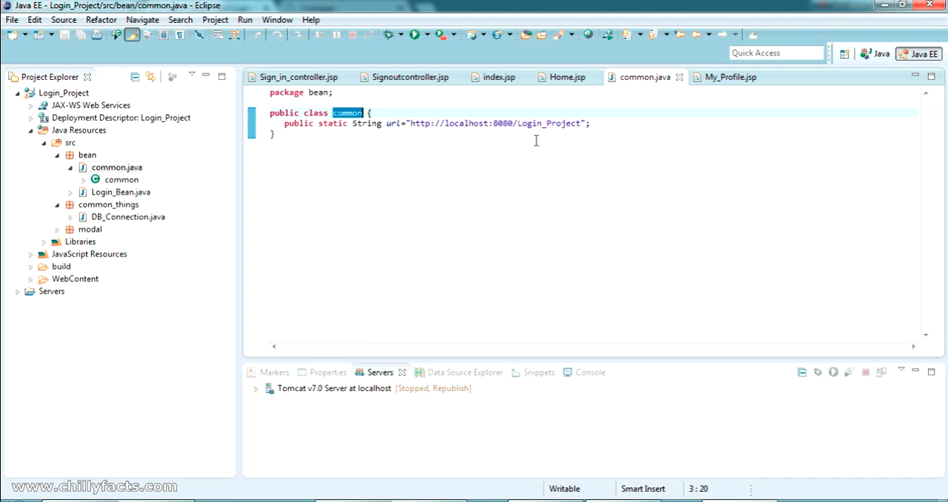
left_click(96, 501)
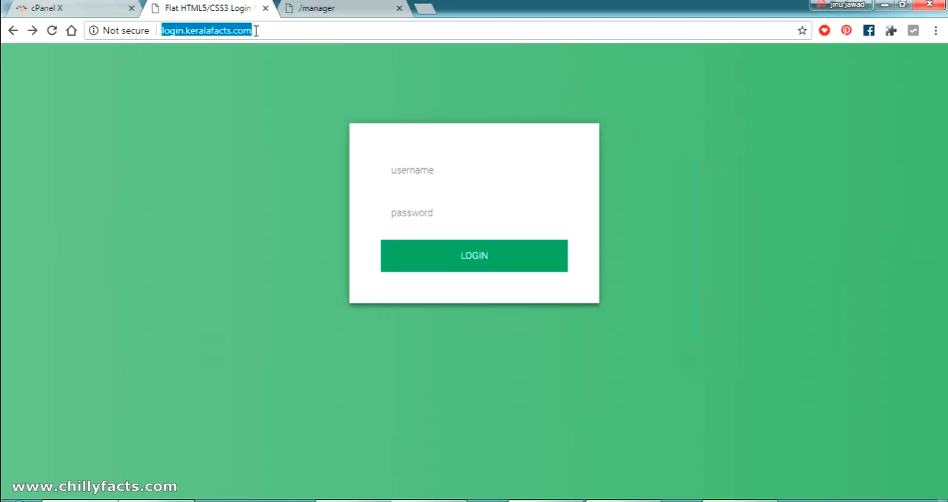
left_click(679, 501)
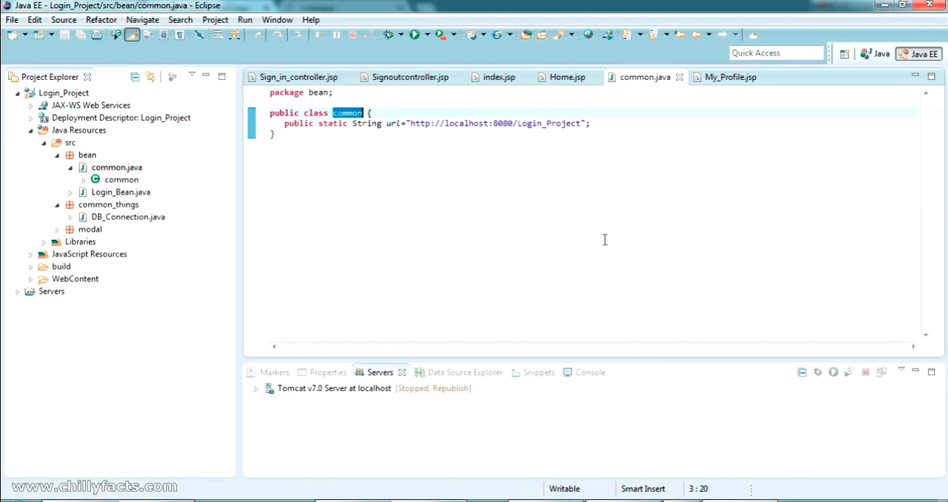
left_click_drag(583, 123, 406, 124)
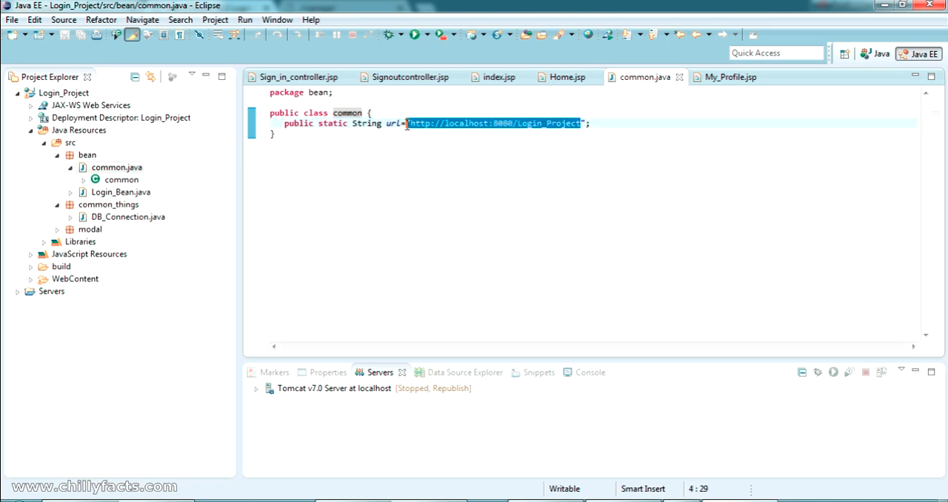
type("http://login.keralafacts.com")
key("ctrl+s")
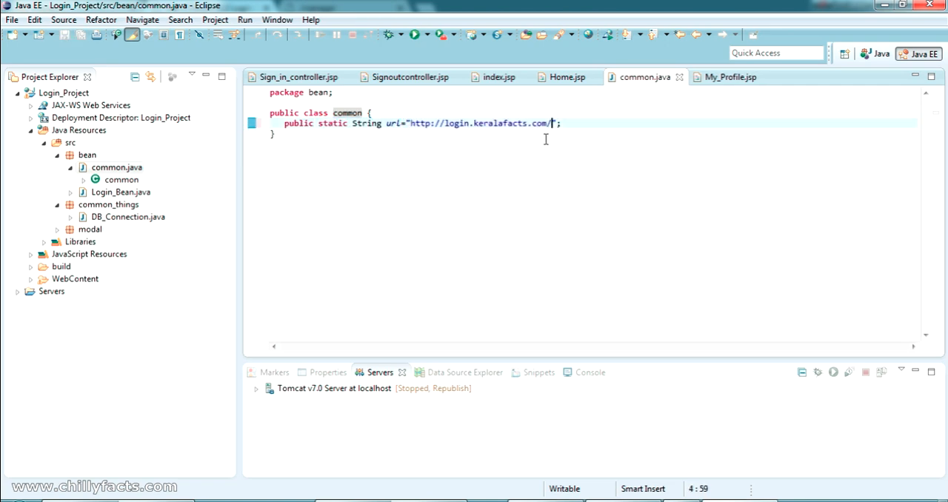
Export Login_Project as a WAR file to ROOT.war in the Desktop's jas folder, including source files and overwriting the existing file
left_click(74, 94)
right_click(77, 101)
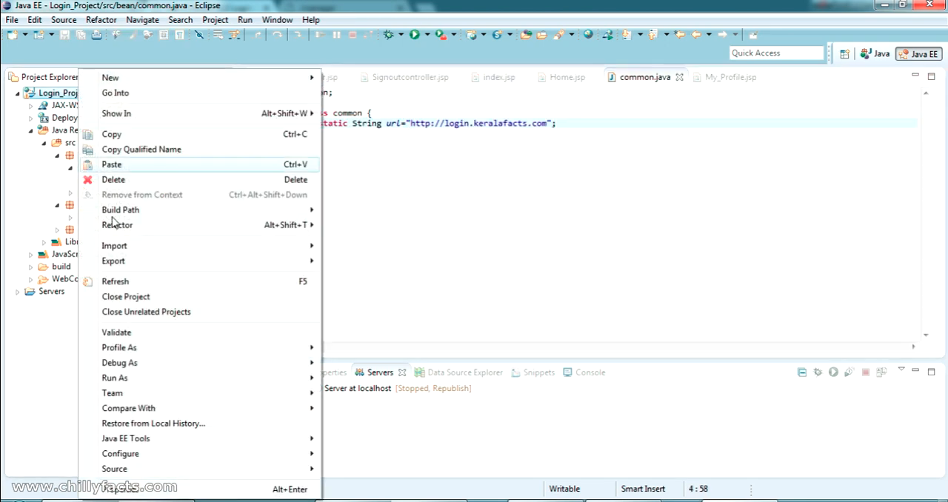
mouse_move(300, 263)
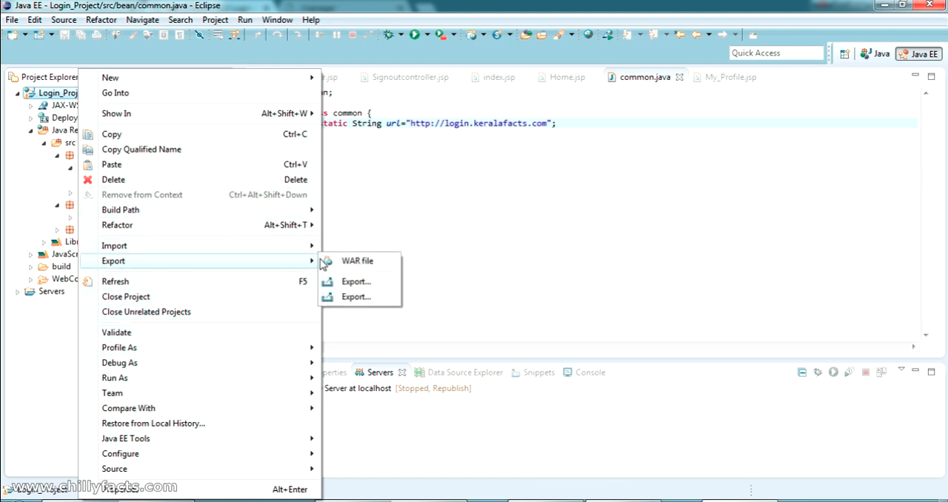
left_click(346, 259)
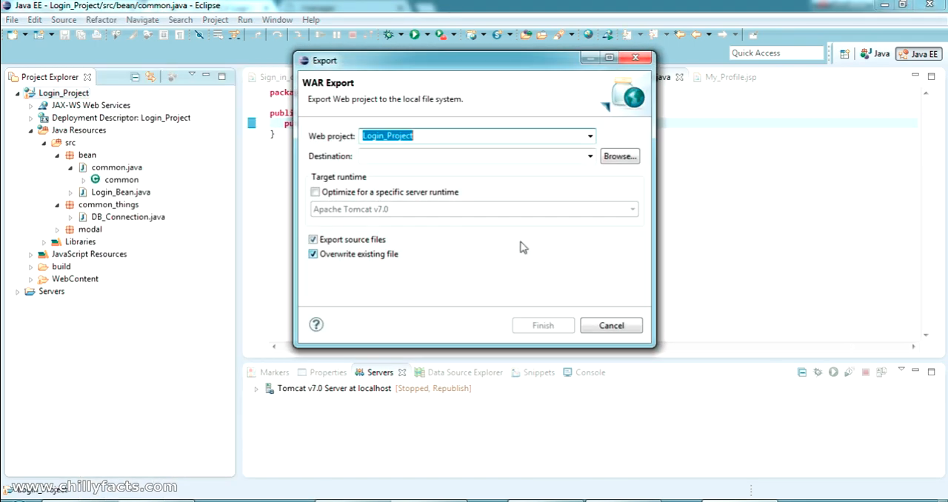
left_click(590, 156)
left_click(532, 172)
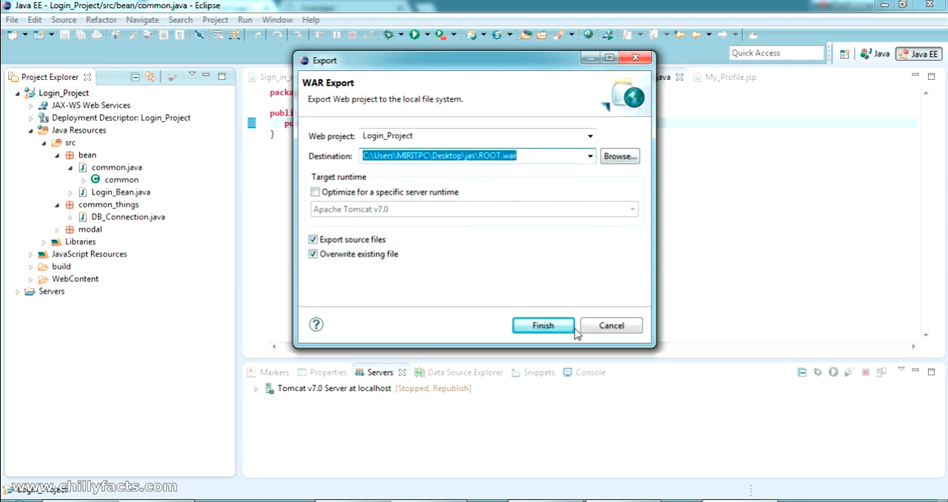
left_click(543, 326)
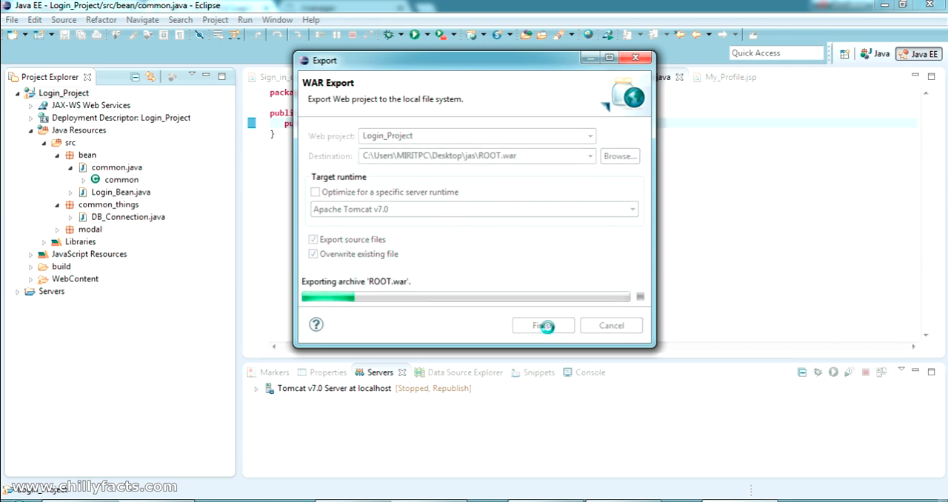
left_click(581, 176)
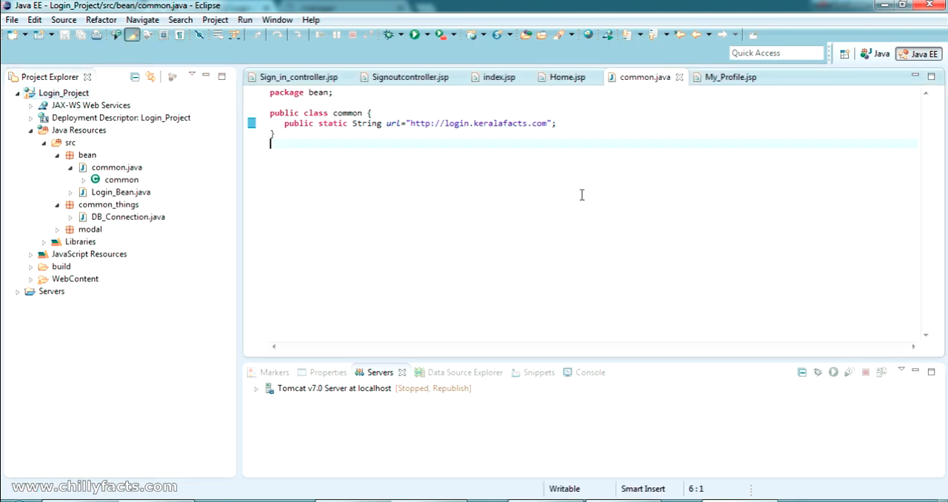
Switch to Tomcat Manager in the browser and undeploy the Login_Project1 application from the root path
left_click(106, 500)
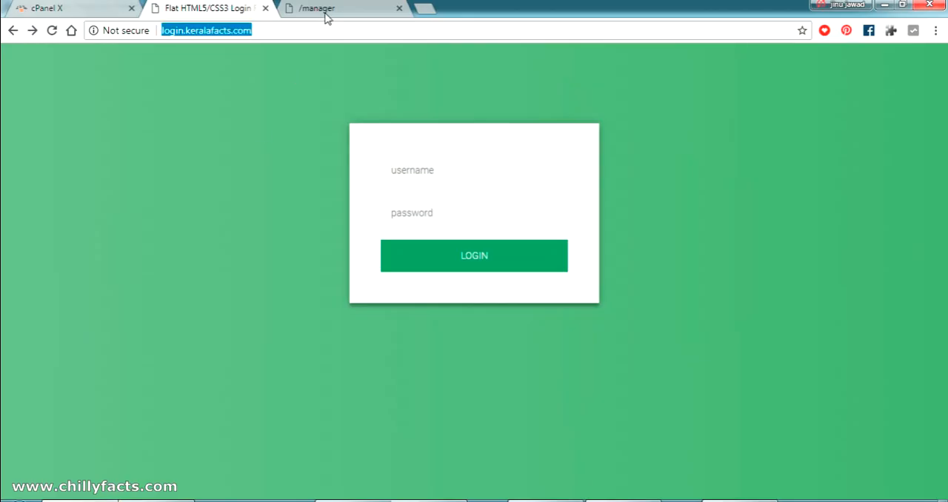
left_click(337, 13)
left_click(326, 311)
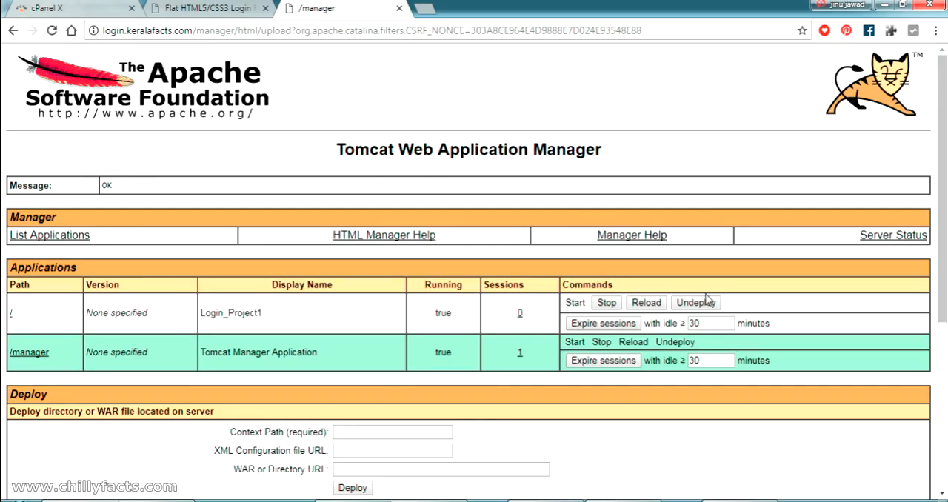
left_click(696, 303)
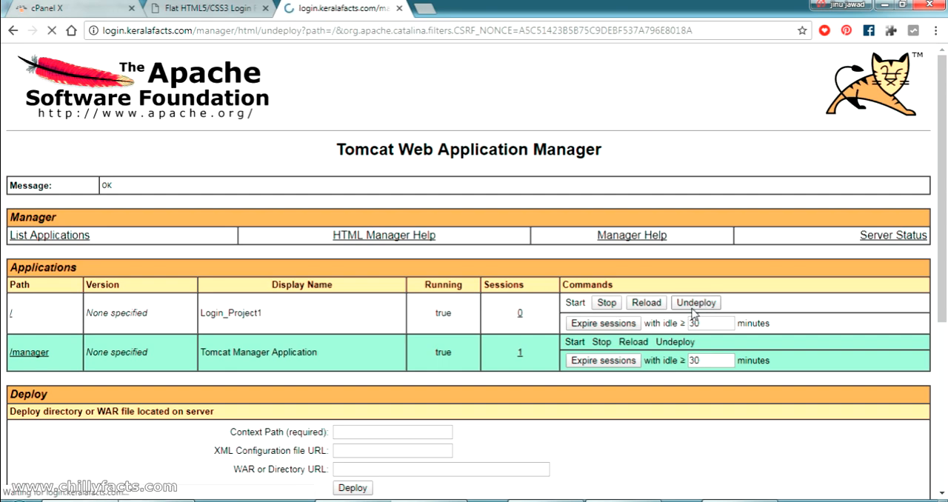
Choose the newly exported ROOT.war from the jas folder as the WAR file to upload and deploy it
scroll(382, 489, "down", 3)
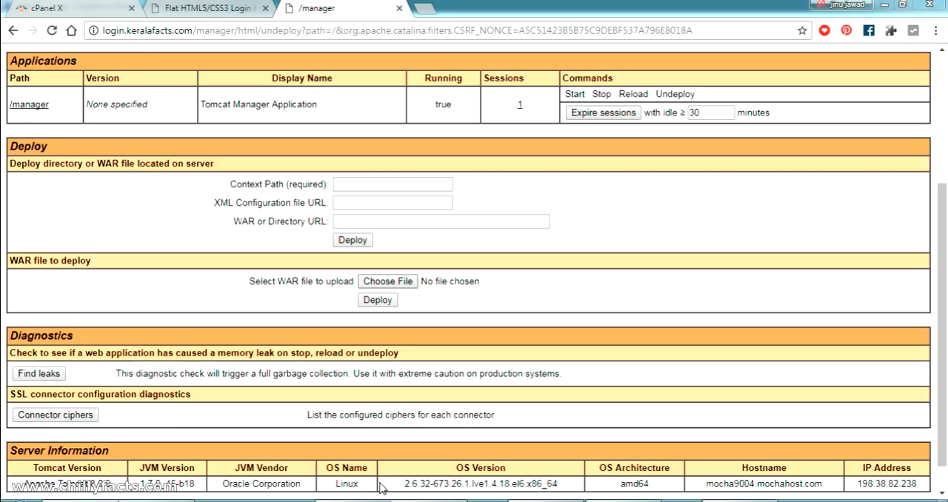
left_click(387, 280)
left_click(218, 414)
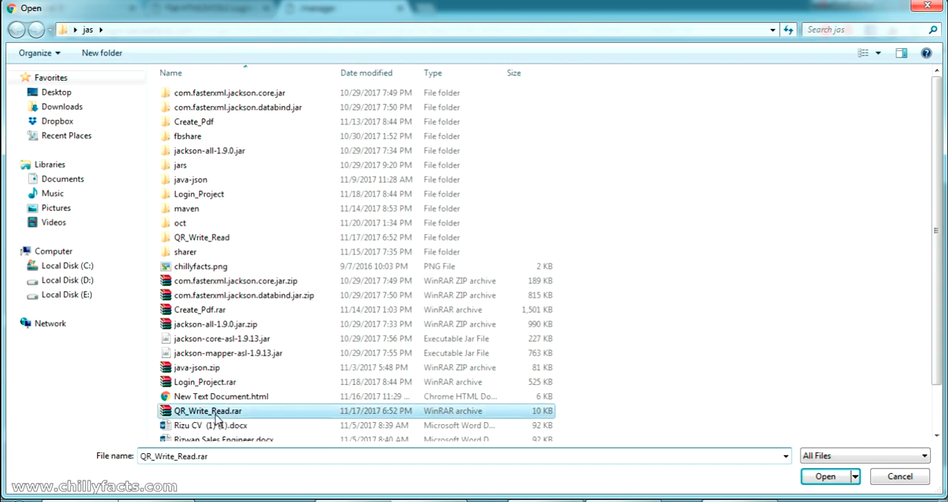
key("Down")
scroll(303, 383, "down", 1)
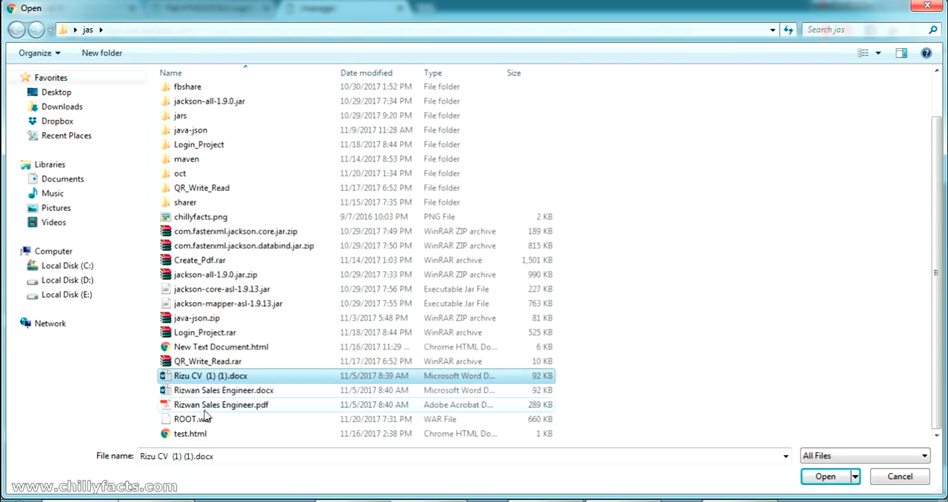
double_click(191, 365)
scroll(518, 341, "up", 1)
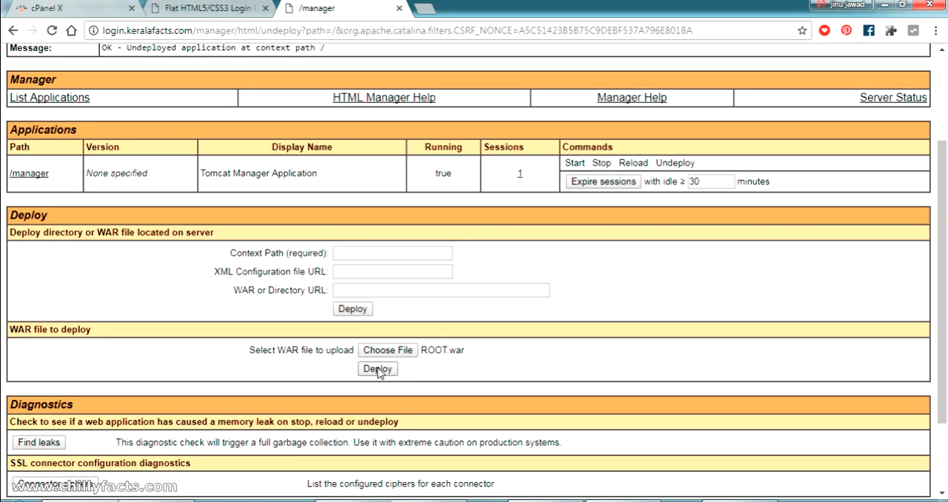
left_click(378, 368)
Check the new deployment's message in Tomcat Manager and reload the login page at login.keralafacts.com
scroll(601, 347, "up", 2)
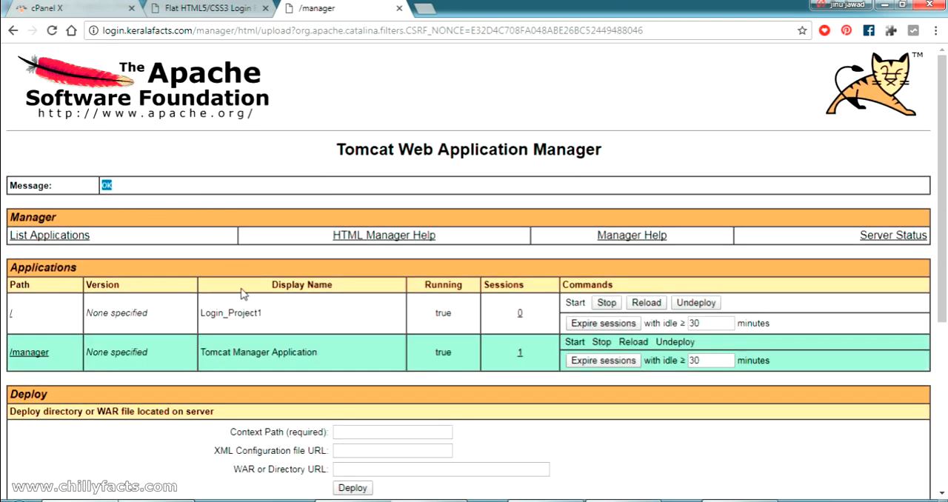
left_click(312, 328)
left_click(212, 9)
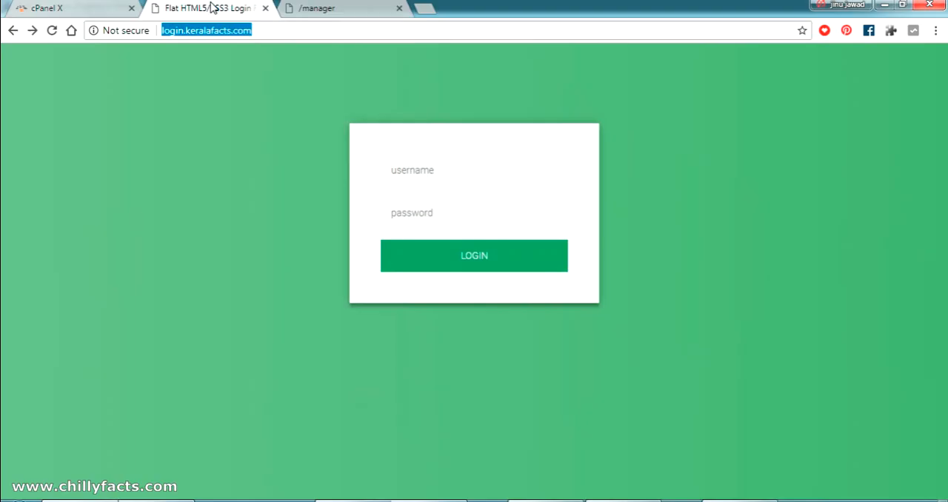
left_click(52, 30)
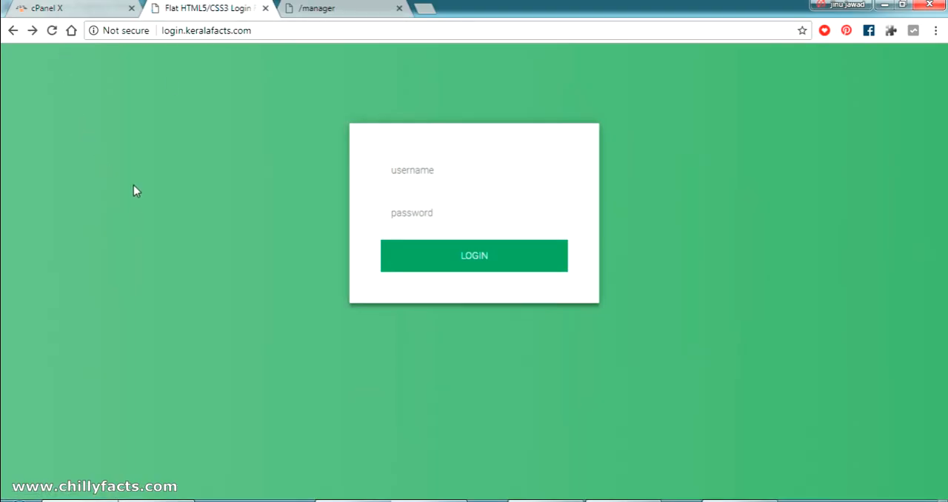
Submit the login form with the username and password left empty and check the response shown beneath it
left_click(487, 256)
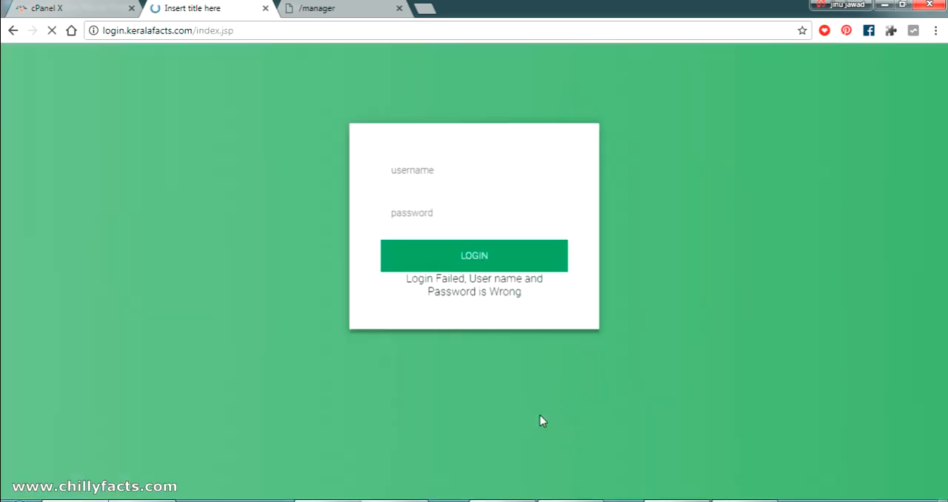
left_click_drag(403, 278, 519, 292)
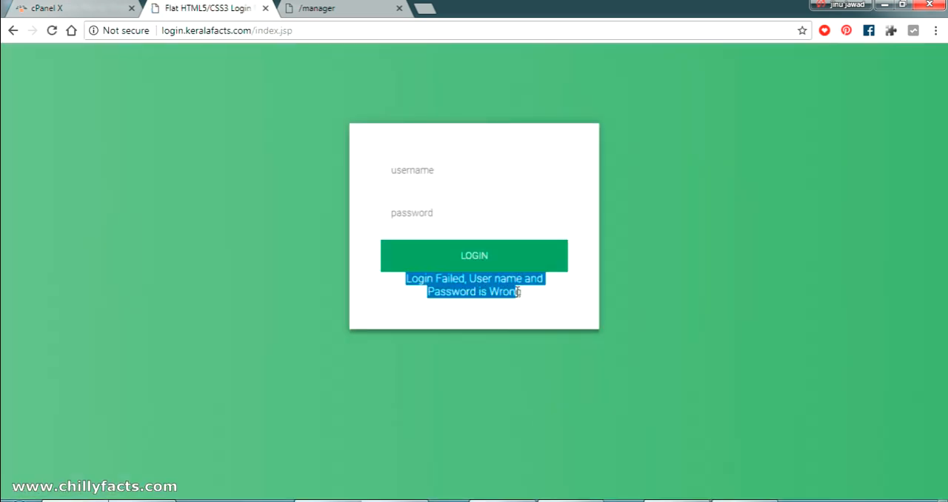
left_click(546, 318)
Switch to HeidiSQL, open the data of the admin table in the login project database and copy the record's user_name value
left_click(745, 501)
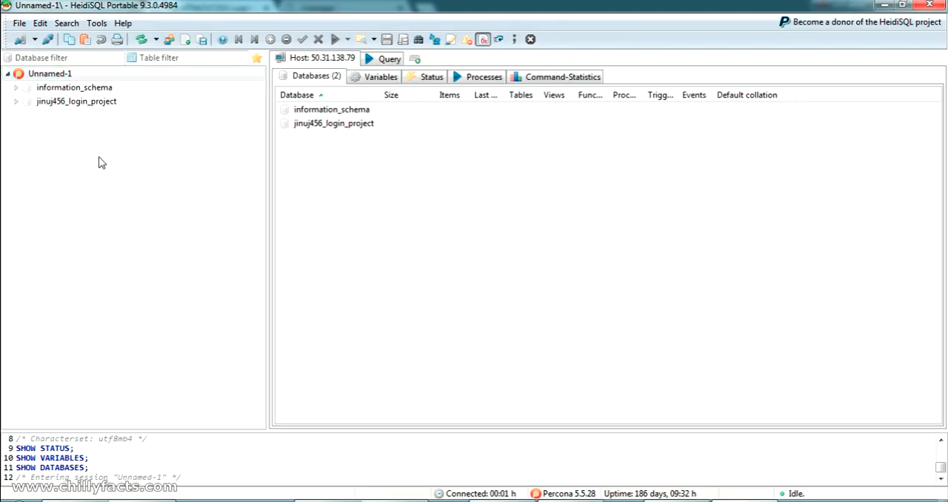
left_click(16, 101)
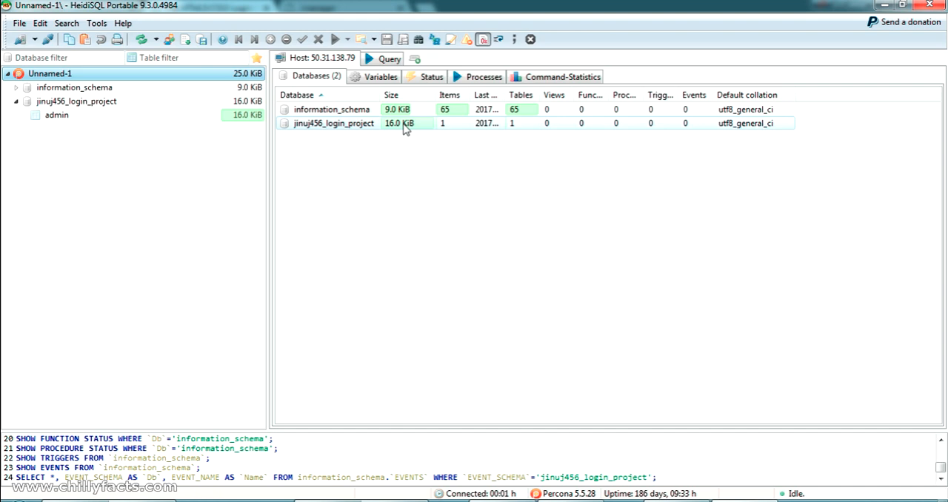
left_click(49, 121)
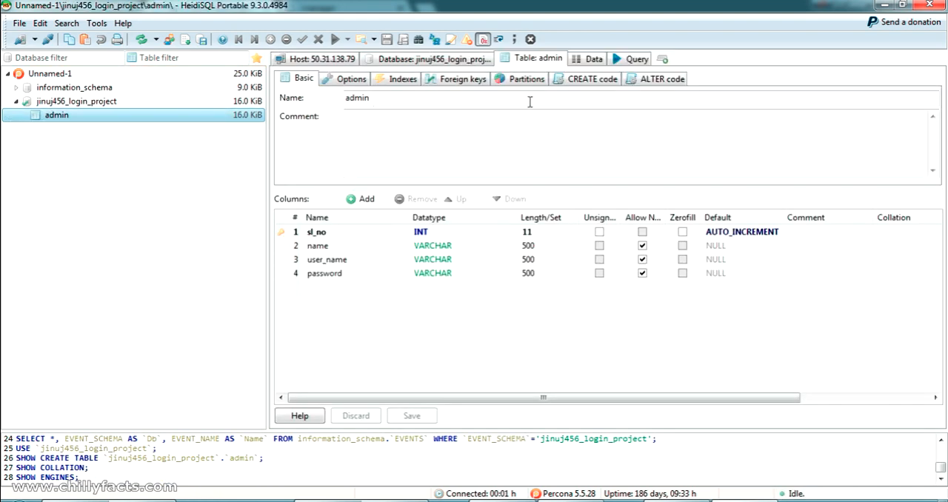
left_click(584, 58)
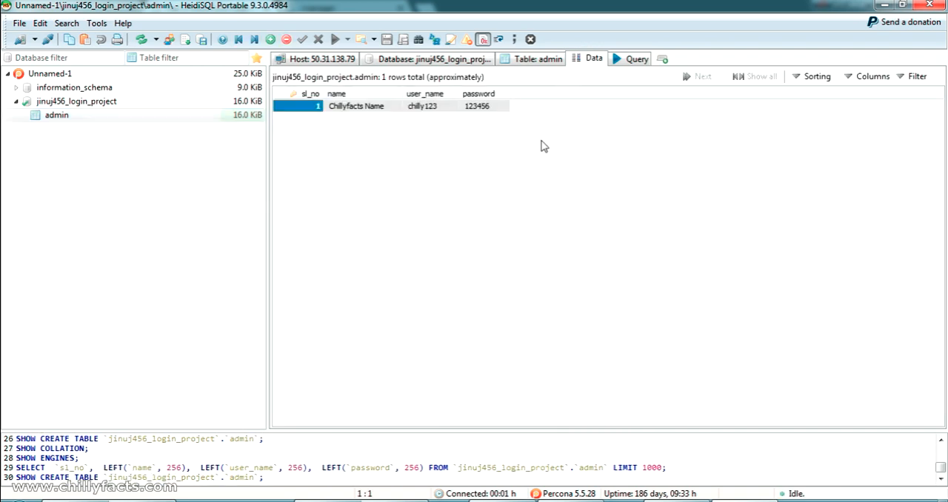
double_click(432, 108)
key("ctrl+c")
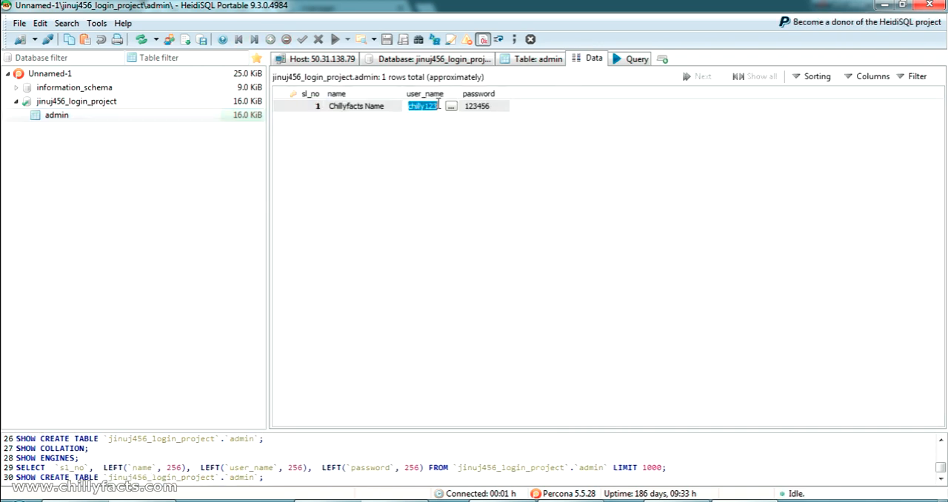
Switch to the browser and log in with the copied username and the account password
left_click(140, 501)
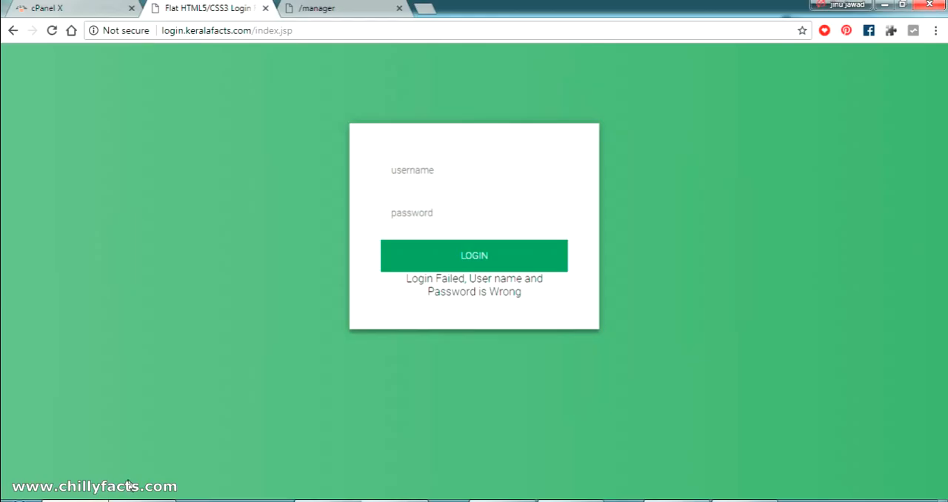
left_click(444, 172)
key("ctrl+v")
type("••")
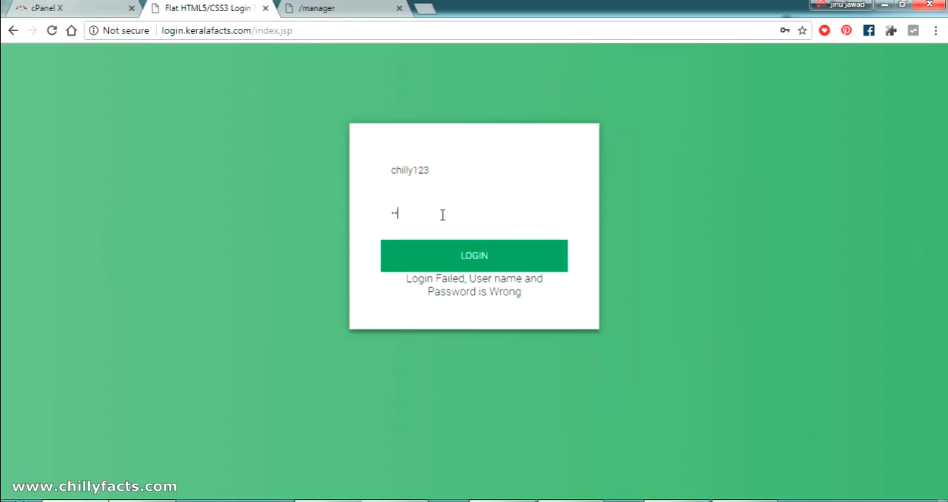
type("••••")
left_click(480, 257)
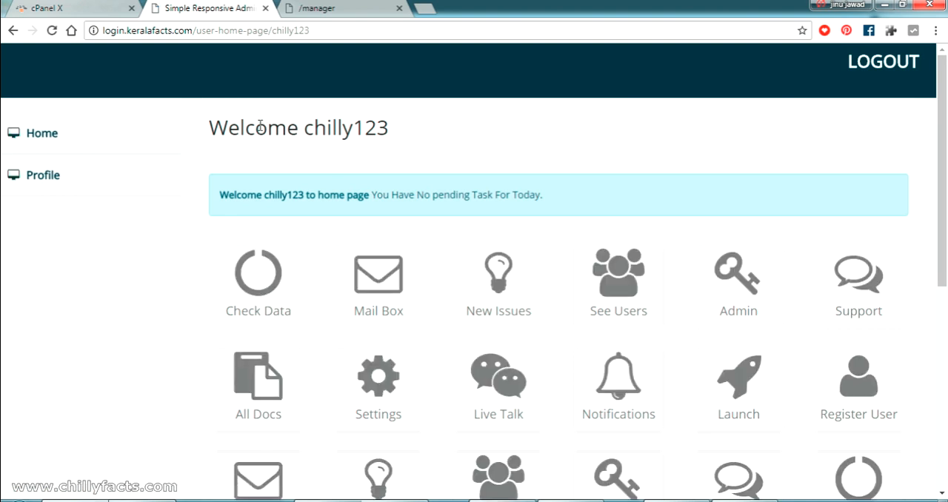
Check the home page's welcome heading, open the Profile page and examine the name and user name shown there
left_click_drag(211, 137, 396, 133)
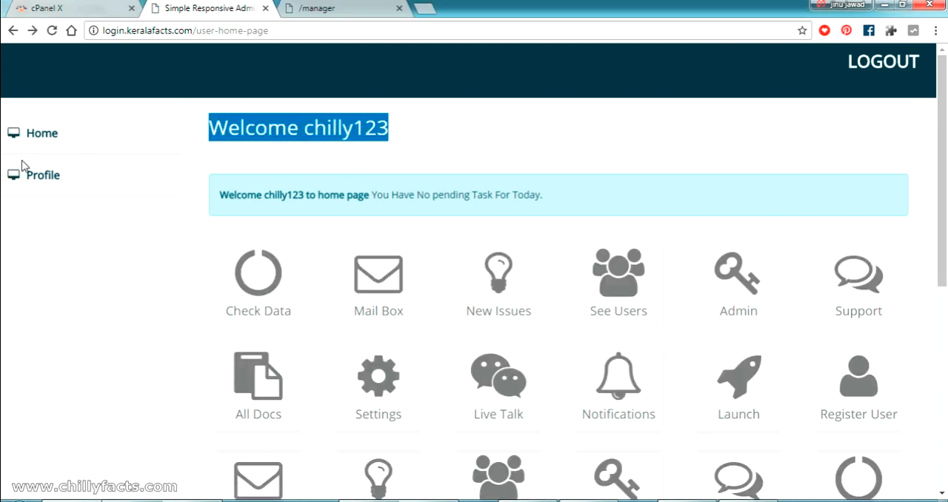
left_click(41, 176)
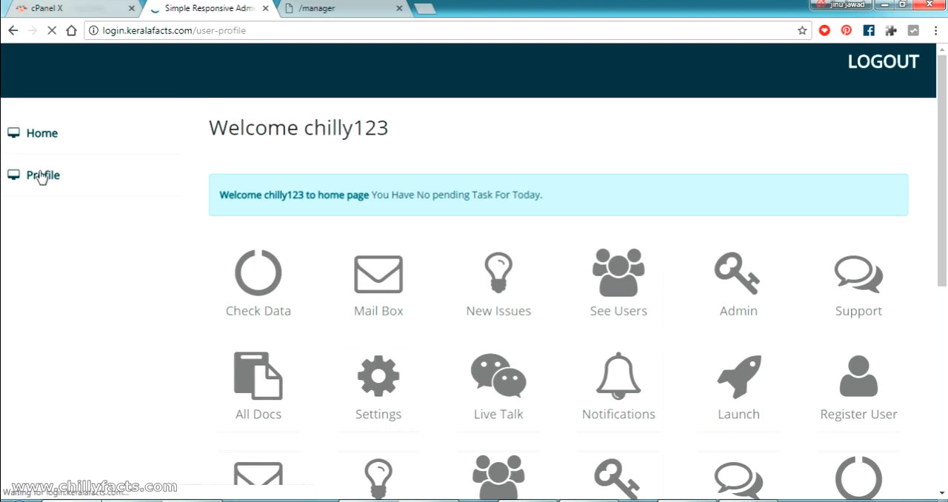
left_click_drag(268, 241, 388, 241)
left_click_drag(252, 271, 396, 274)
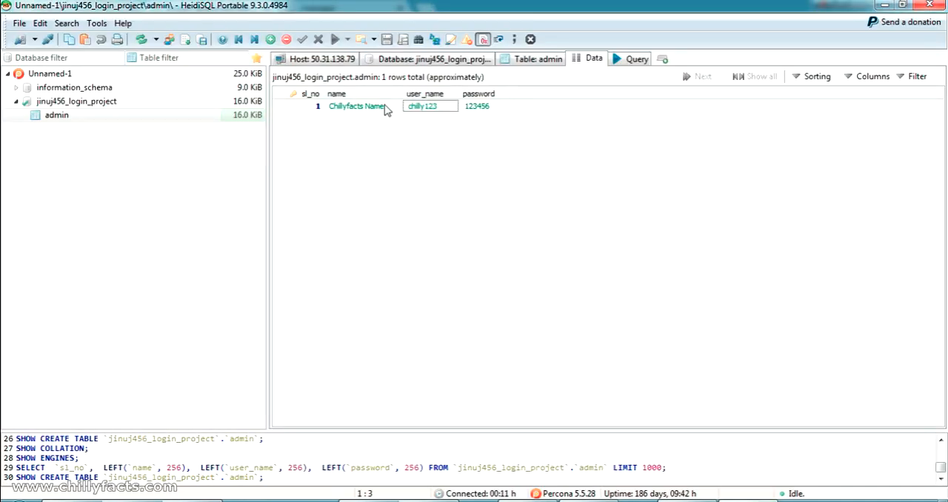
In HeidiSQL, append a person's name to the admin record's name value and save the row
left_click(385, 108)
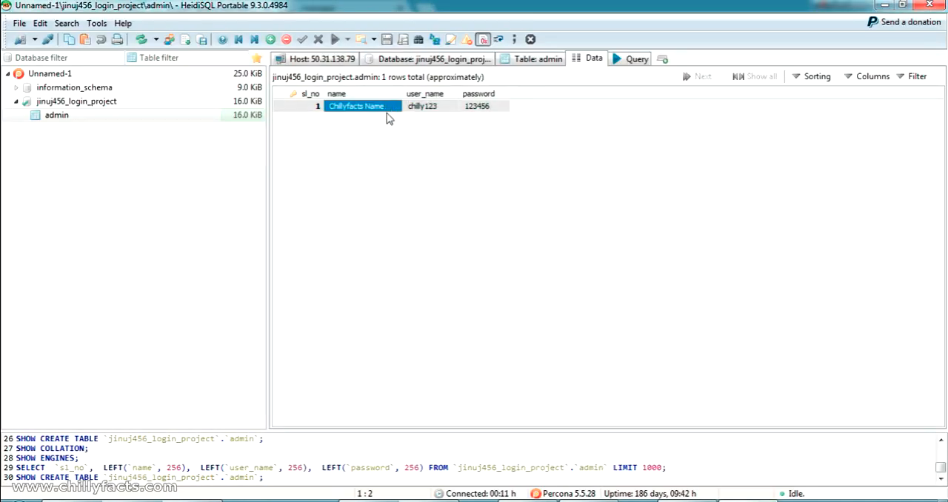
double_click(386, 109)
left_click(391, 106)
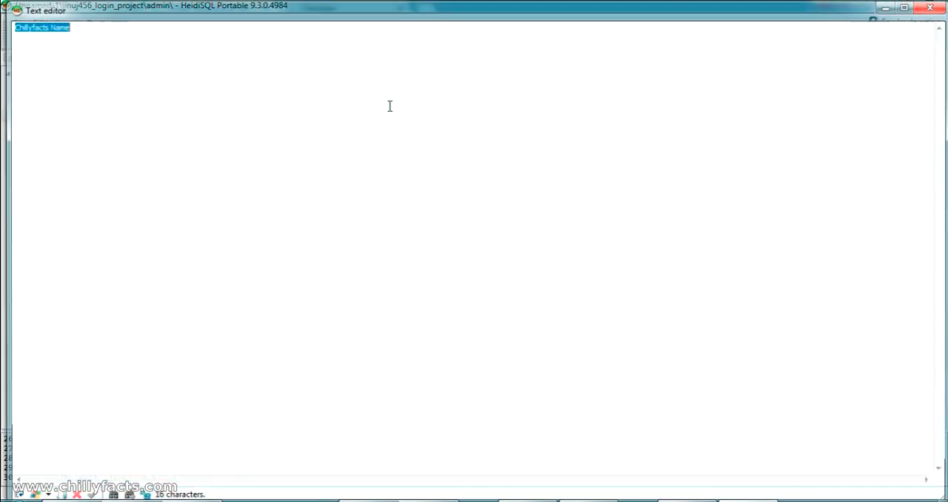
left_click(934, 5)
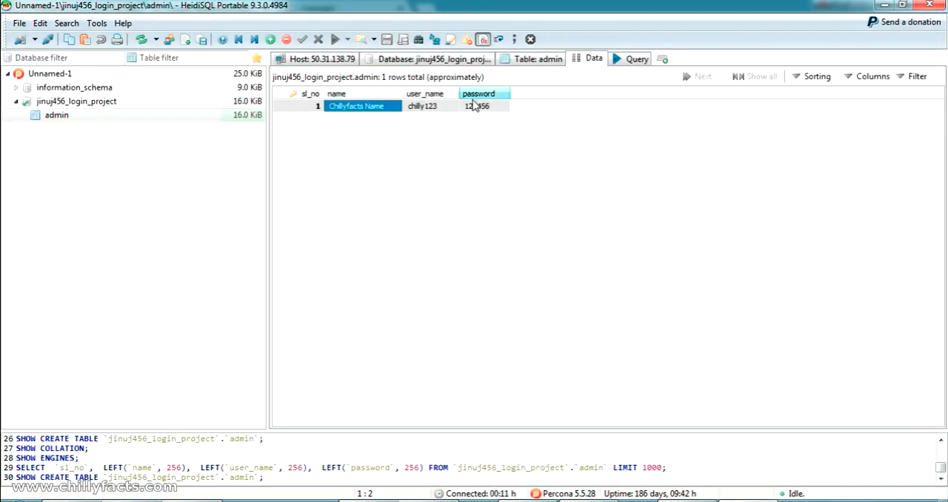
left_click(382, 108)
type("jinujawa")
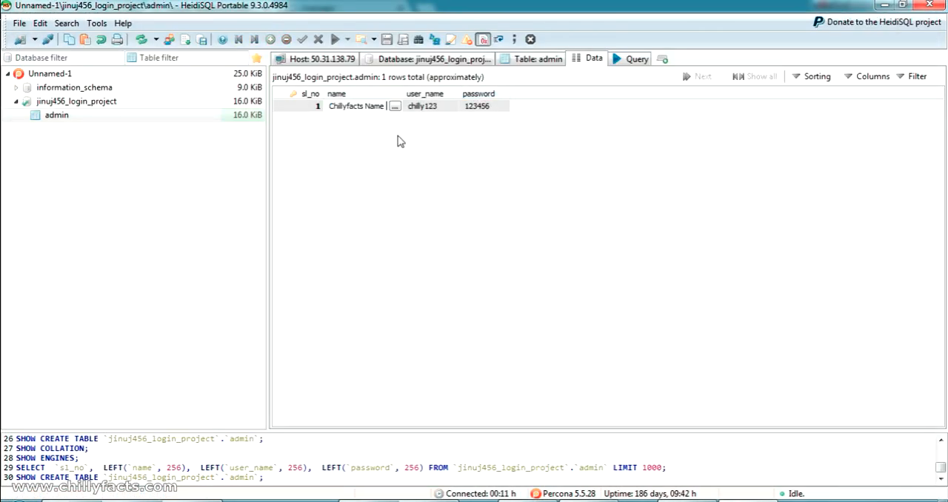
type("d")
left_click(427, 234)
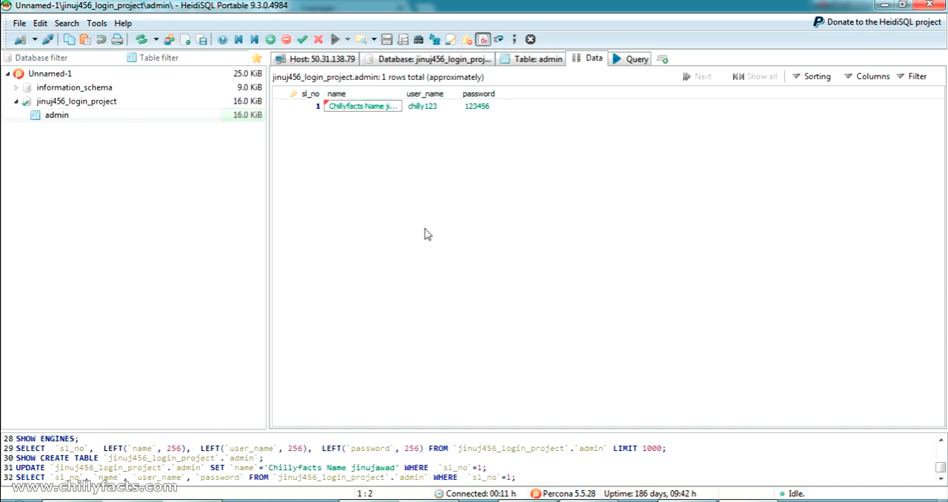
Switch to the browser, reload the profile page and check the Name line against the edited database record
left_click(94, 501)
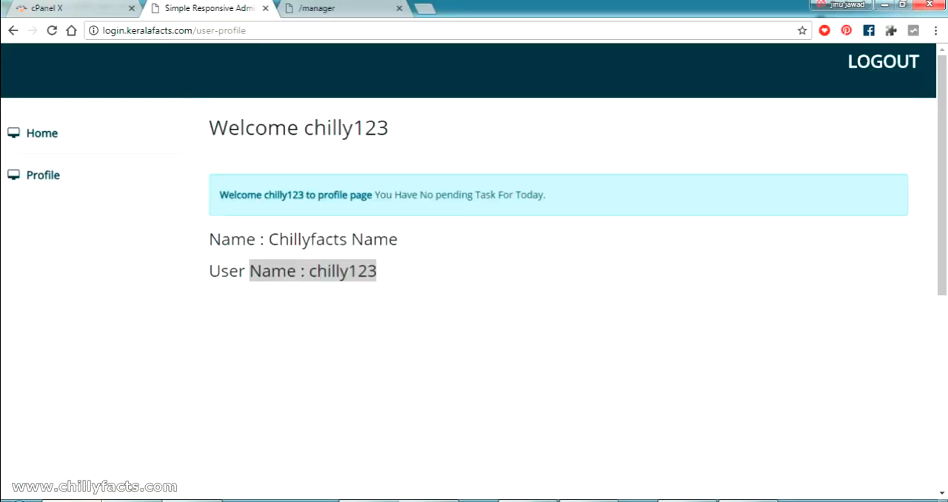
left_click(385, 389)
left_click(51, 32)
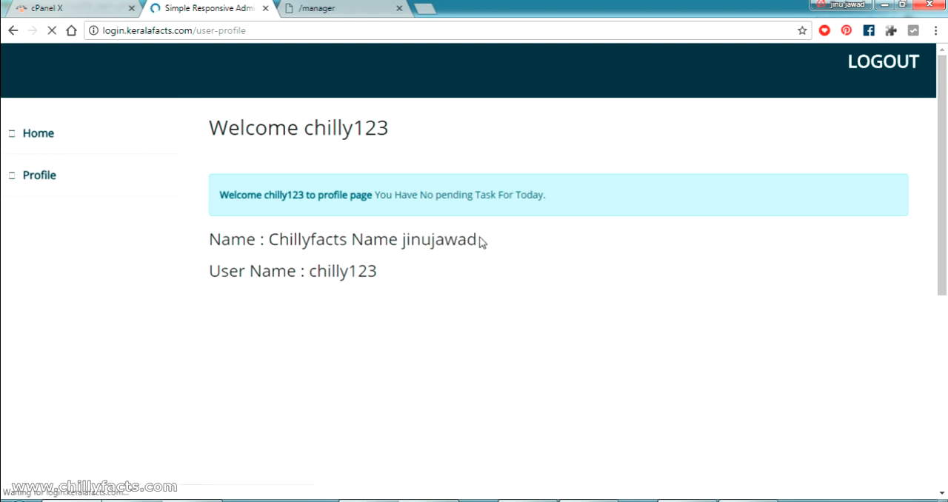
left_click_drag(479, 239, 269, 239)
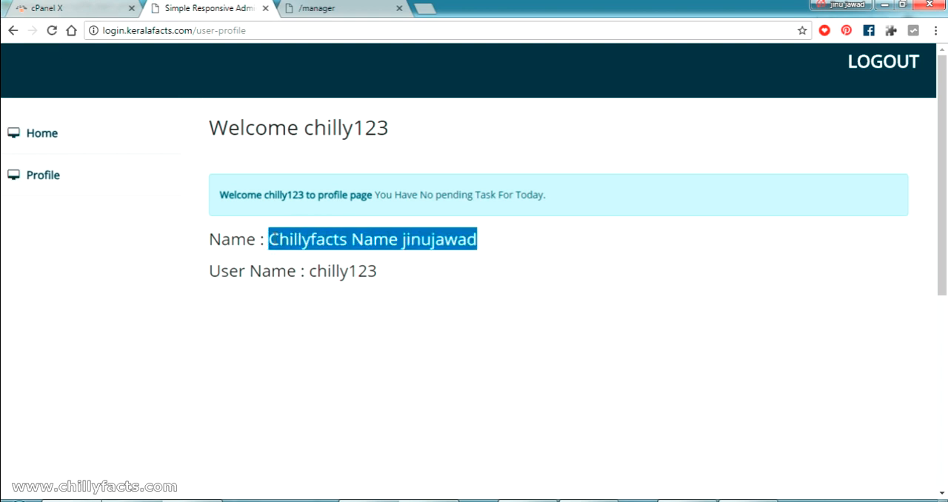
left_click(443, 329)
scroll(434, 362, "down", 2)
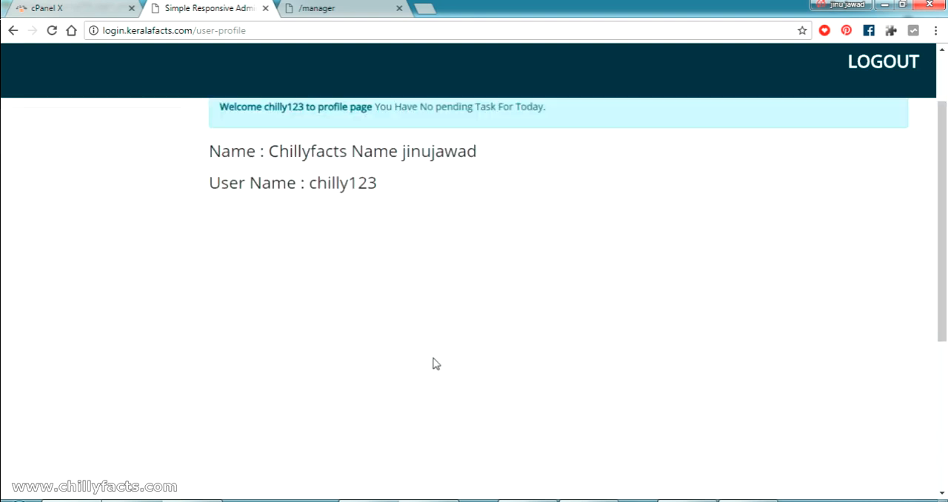
scroll(405, 374, "up", 2)
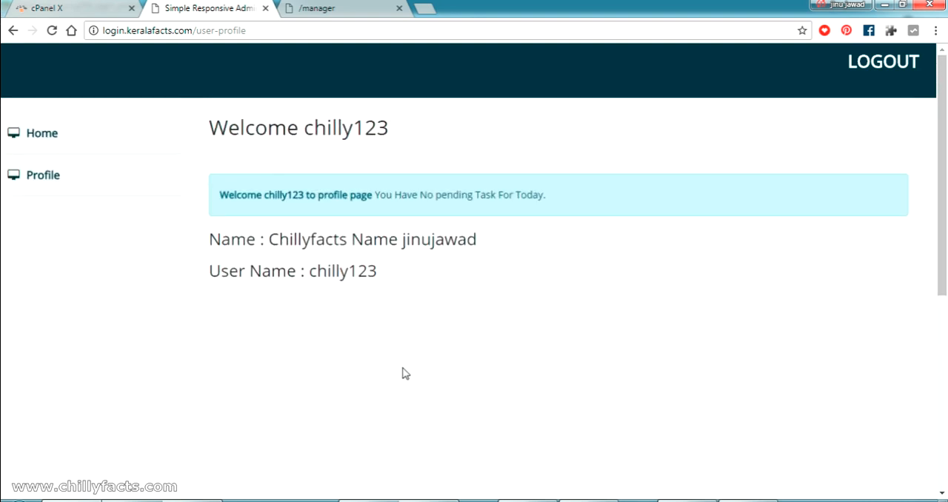